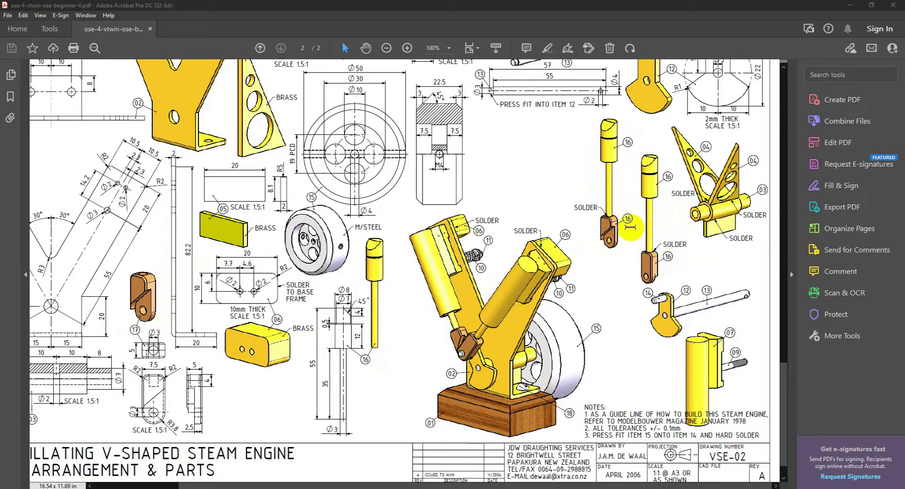
- Examine the brown big-end fork beside balloon 16 on the steam engine drawing
left_click(612, 226)
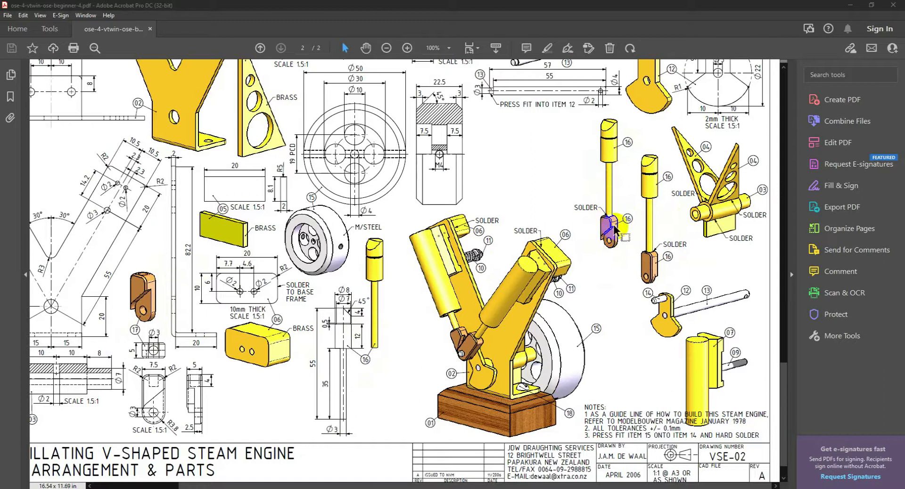
left_click_drag(634, 255, 654, 258)
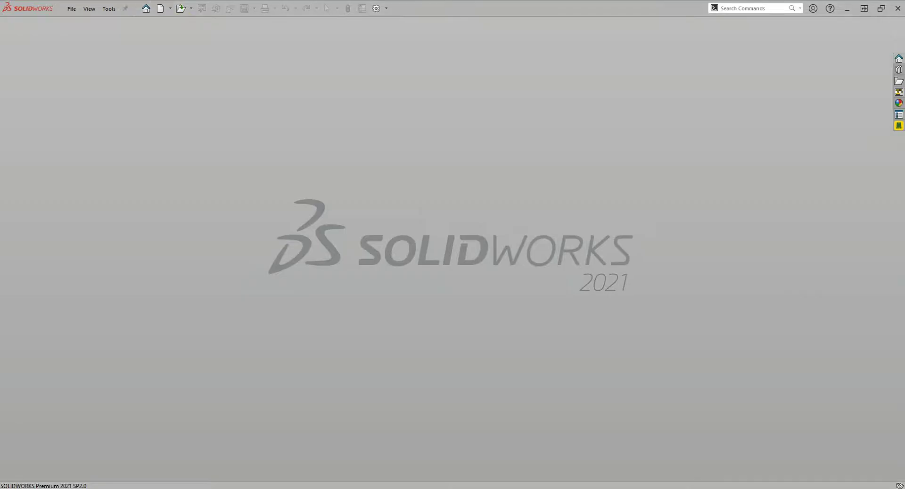
- Create a new SOLIDWORKS Assembly document, Assem1
left_click(160, 8)
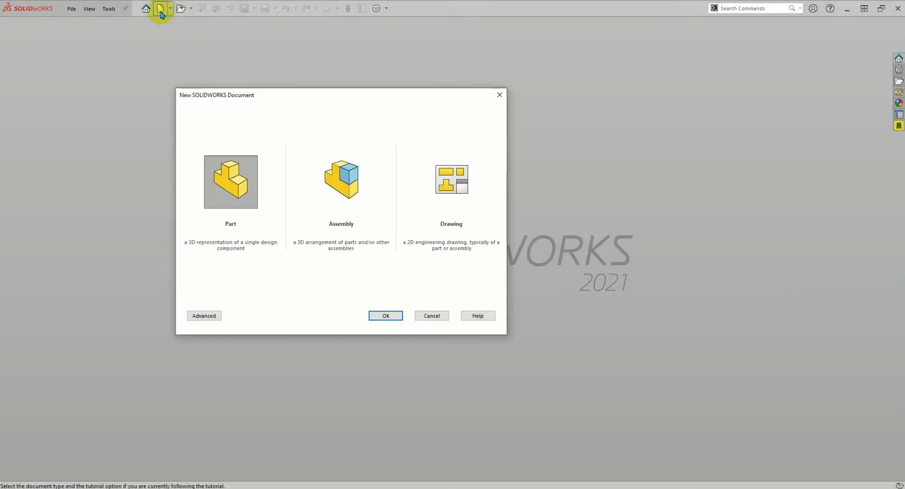
left_click(348, 184)
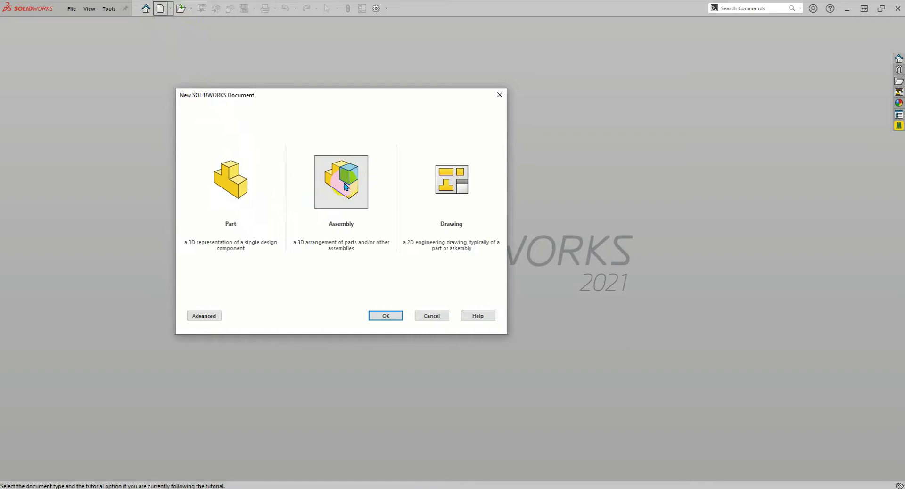
double_click(338, 200)
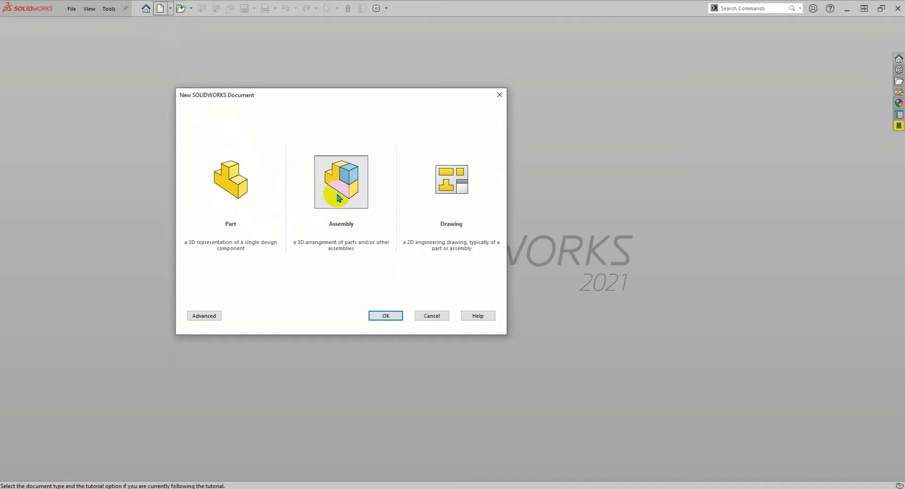
left_click(388, 316)
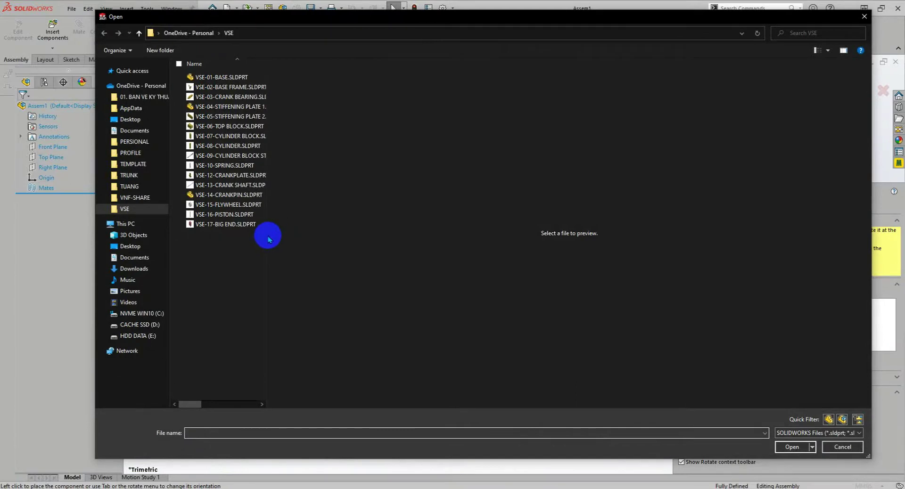
- Widen the file list to show dates and types, then open VSE-16-PISTON.SLDPRT
left_click_drag(267, 240, 485, 242)
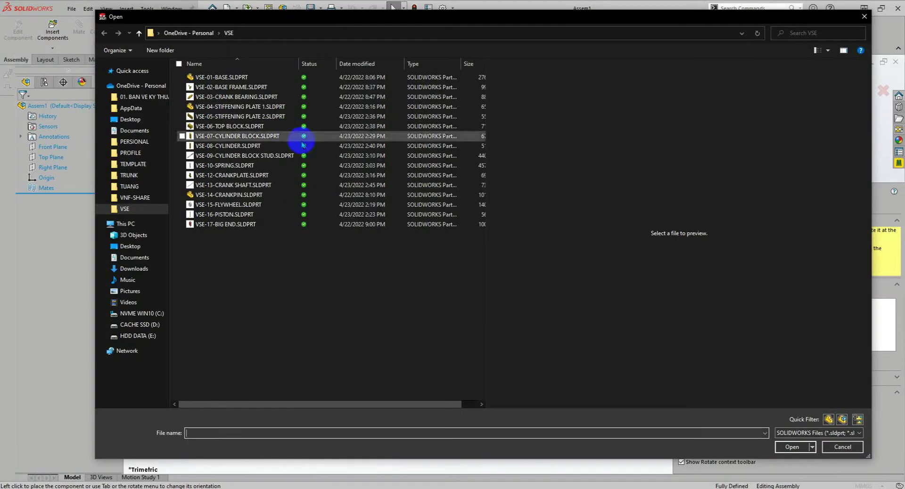
left_click(215, 215)
left_click(796, 447)
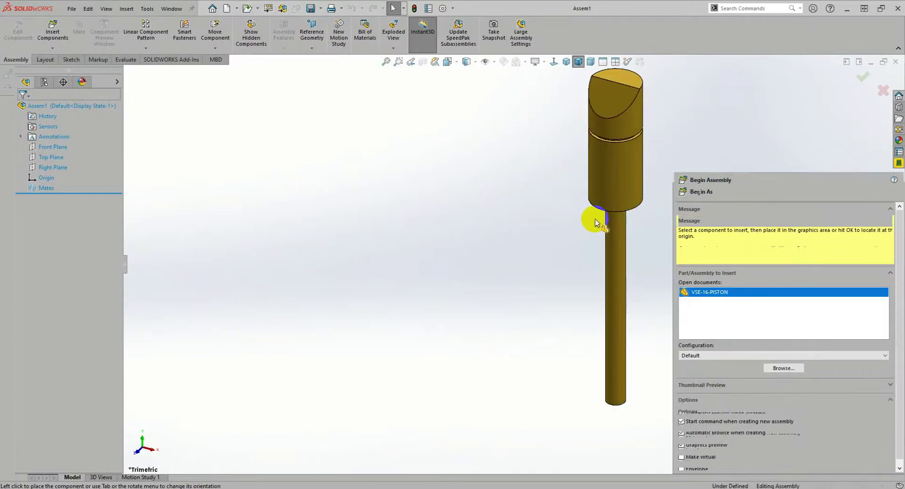
- Place VSE-16-PISTON fixed at the visible assembly origin, then hide the origin marker again
scroll(500, 212, "up", 2)
scroll(498, 205, "up", 2)
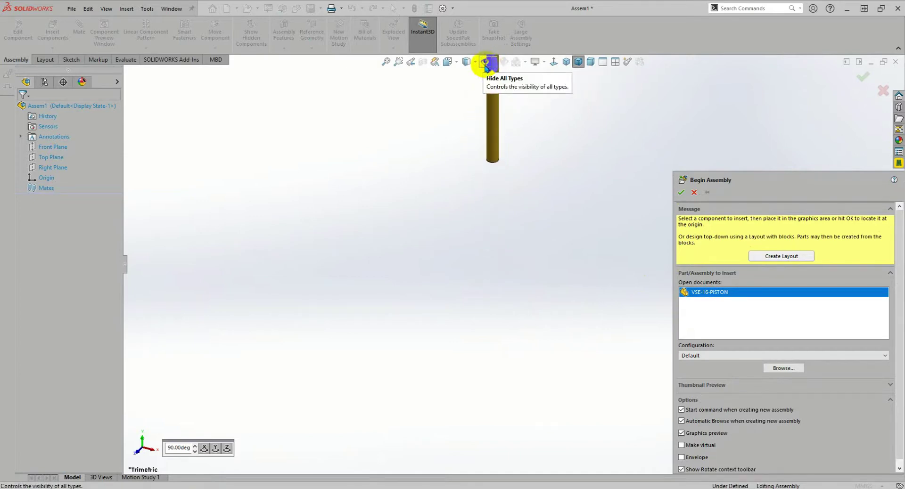
left_click(492, 63)
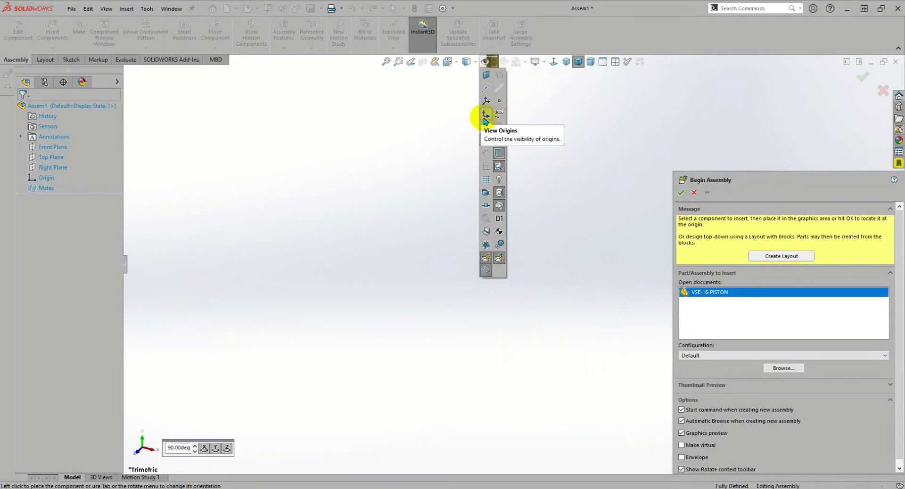
left_click(486, 116)
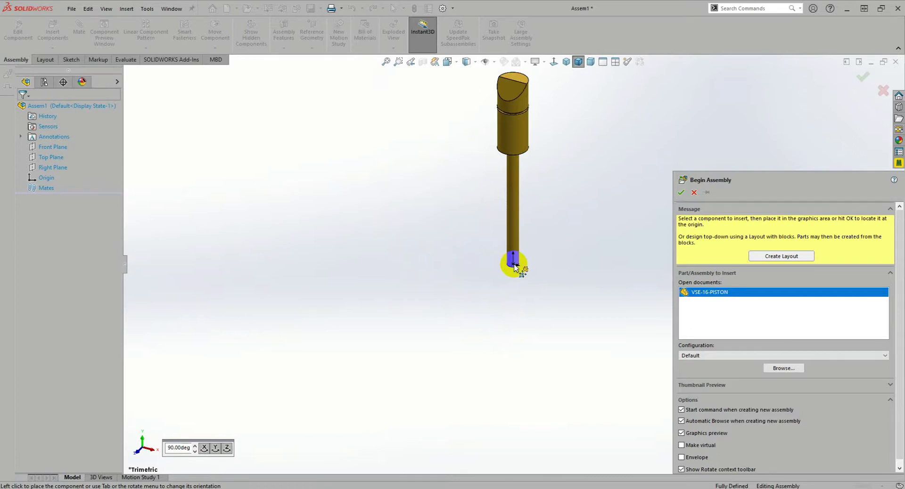
left_click(513, 266)
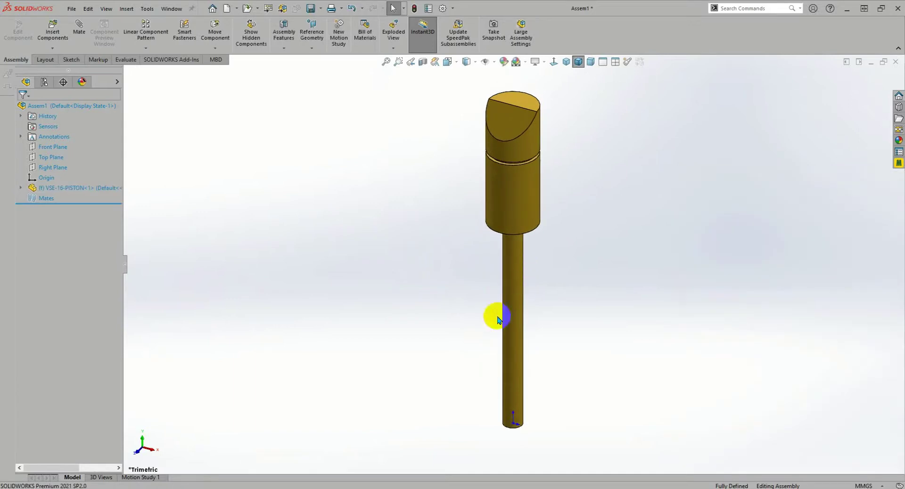
left_click(494, 61)
left_click(486, 101)
left_click(529, 131)
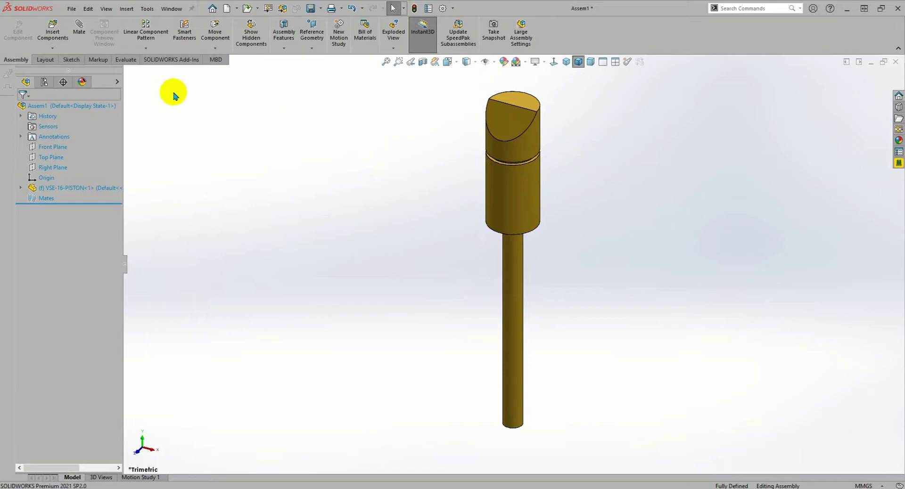
- Insert VSE-17-BIG END.SLDPRT and place it just below the piston rod
left_click(55, 34)
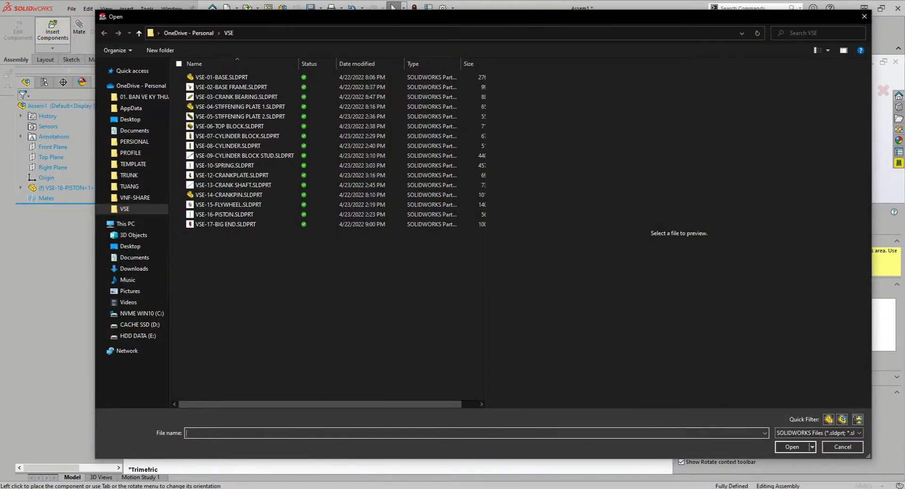
left_click(222, 227)
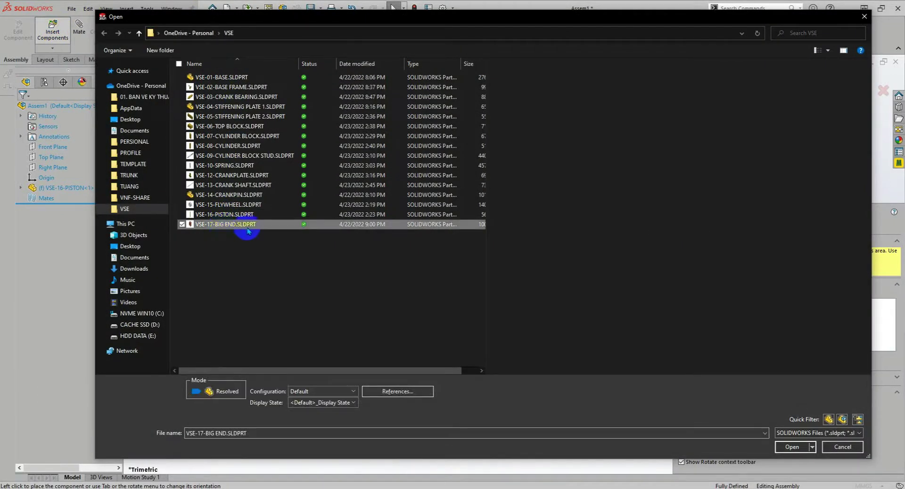
left_click(790, 447)
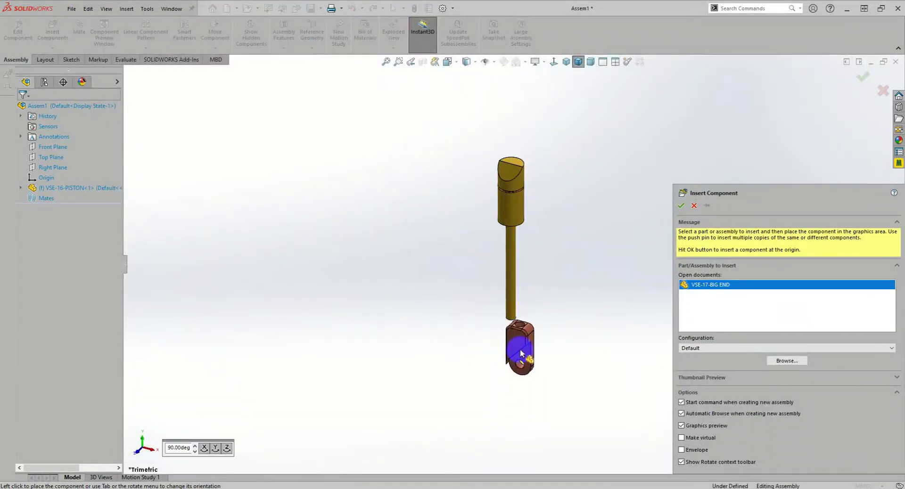
scroll(520, 360, "down", 3)
scroll(499, 302, "down", 2)
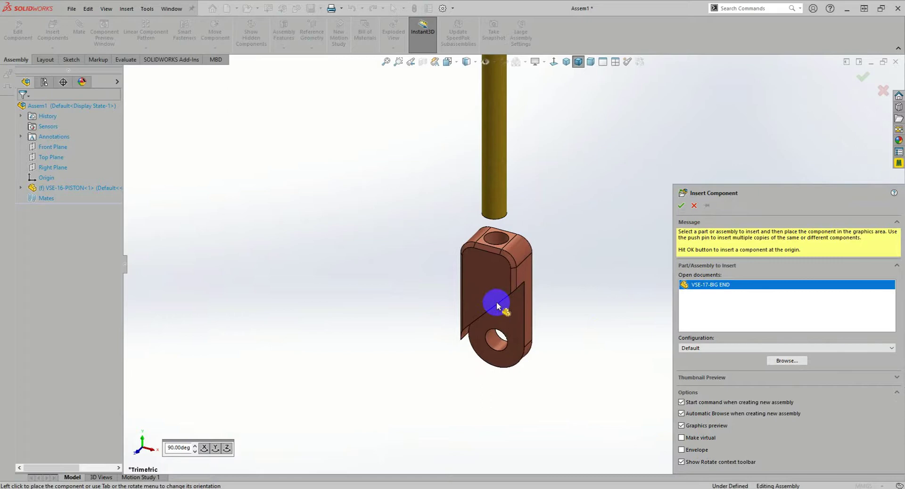
left_click(497, 306)
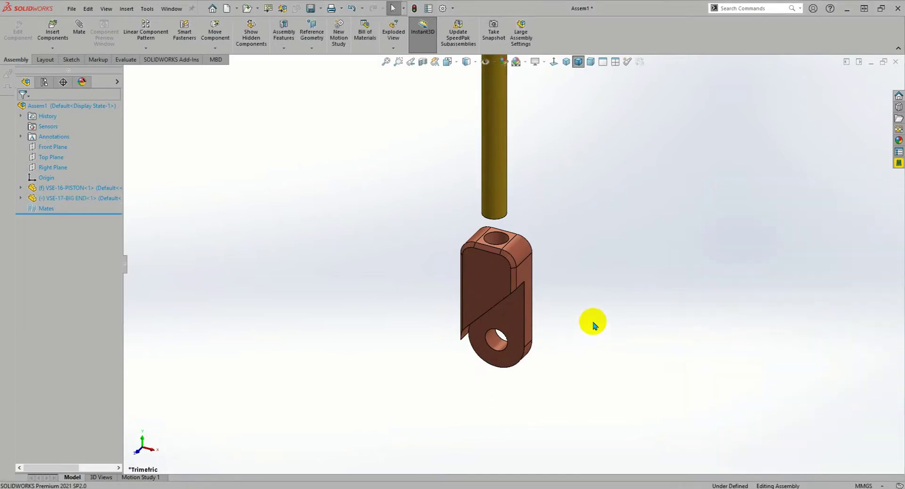
key("alt+Tab")
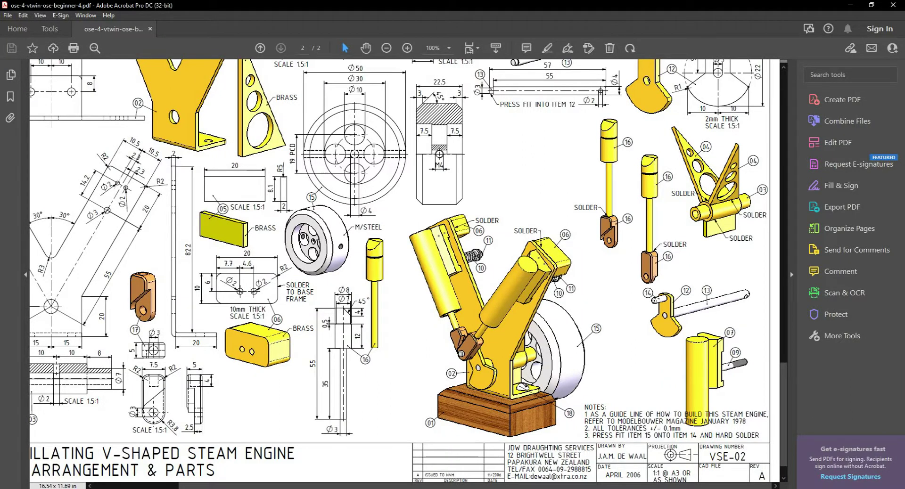
key("alt+Tab")
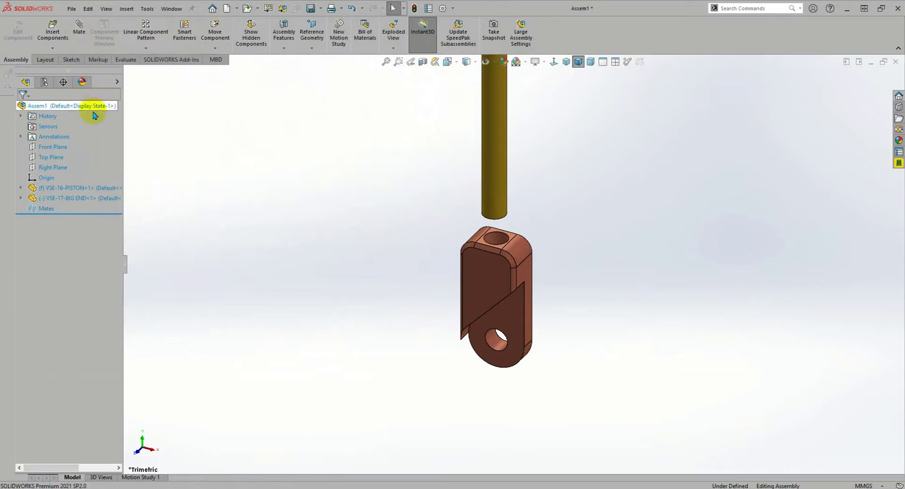
- Add a Concentric mate between the piston rod's cylindrical face and the big end's hole
left_click(81, 35)
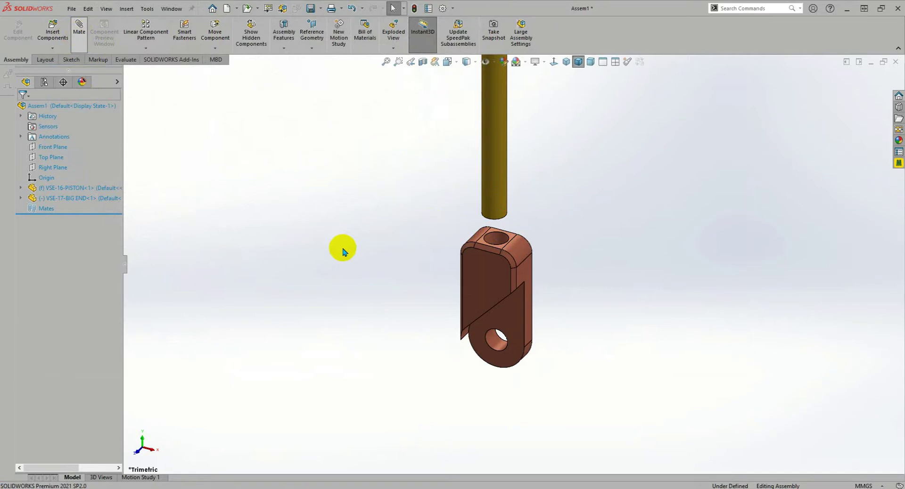
scroll(501, 196, "down", 2)
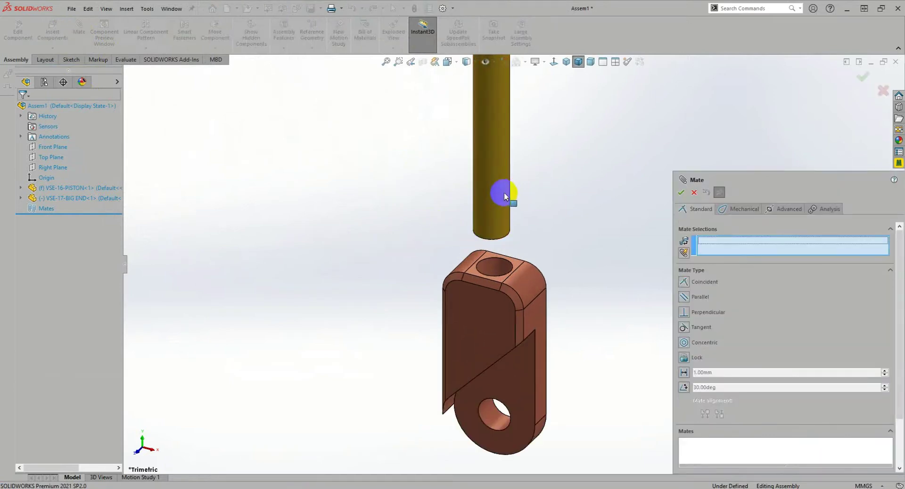
scroll(537, 283, "down", 2)
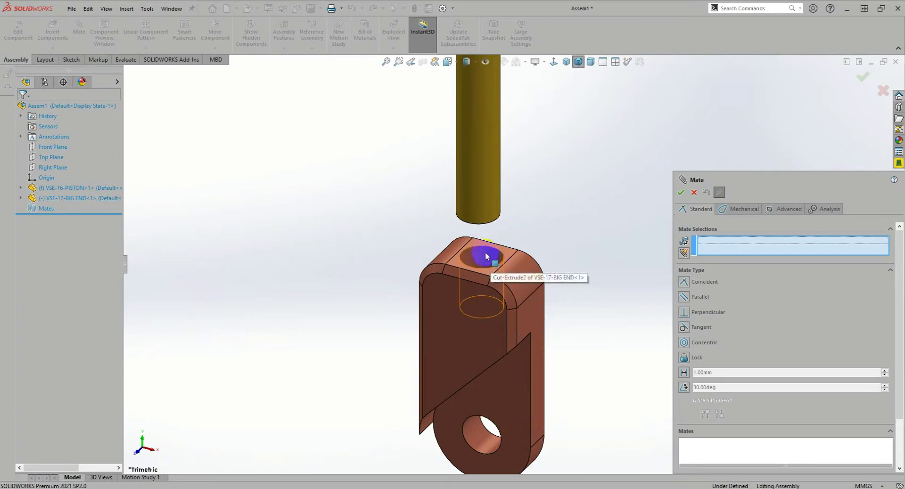
left_click(489, 186)
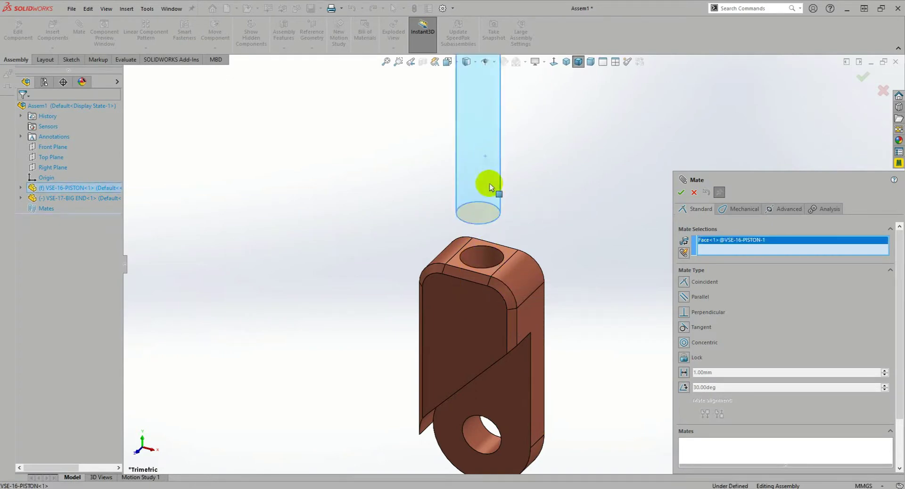
left_click(477, 257)
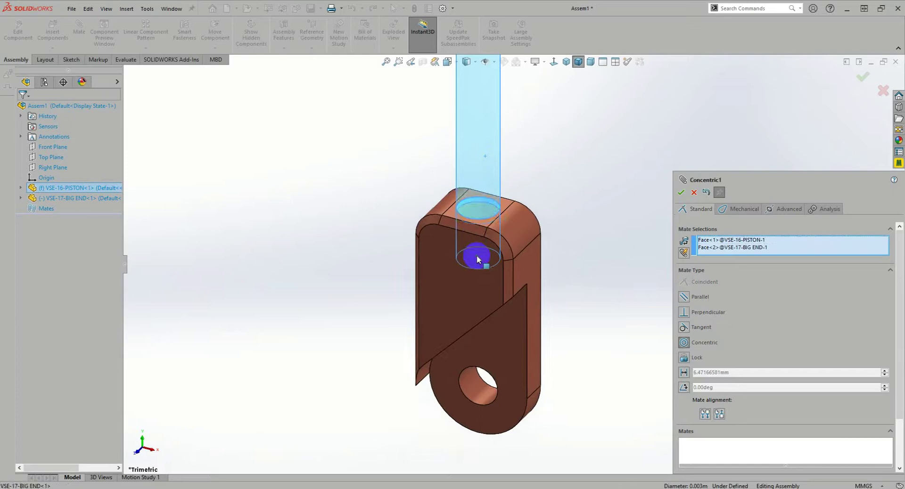
left_click(588, 241)
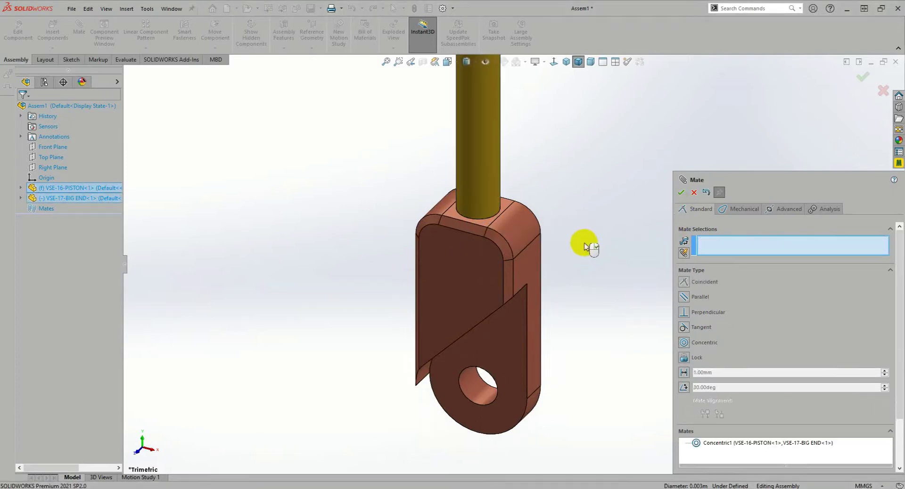
- Add a Coincident mate between the big end's rod-hole floor and the piston rod's bottom face
mouse_move(515, 236)
left_mouse_down()
mouse_move(507, 203)
mouse_move(526, 197)
mouse_move(512, 124)
mouse_move(515, 253)
mouse_move(556, 232)
left_mouse_up()
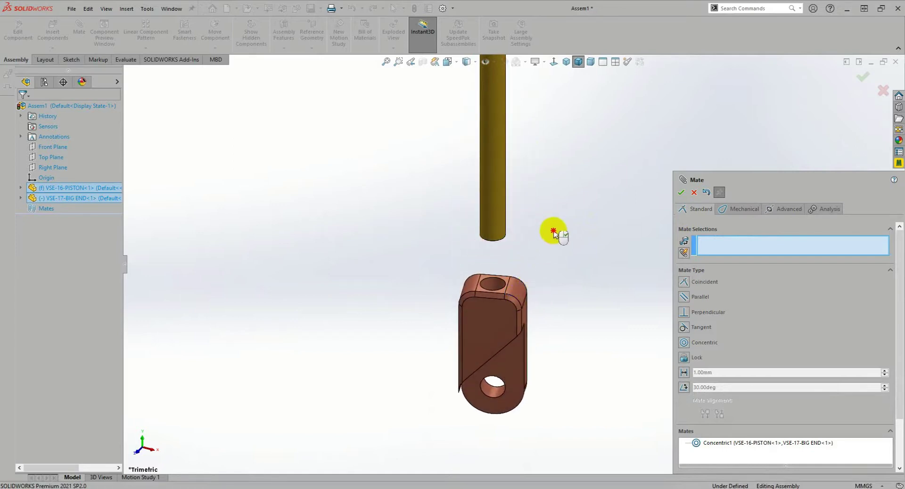
mouse_move(545, 236)
middle_mouse_down()
mouse_move(532, 272)
mouse_move(541, 282)
middle_mouse_up()
scroll(541, 232, "down", 3)
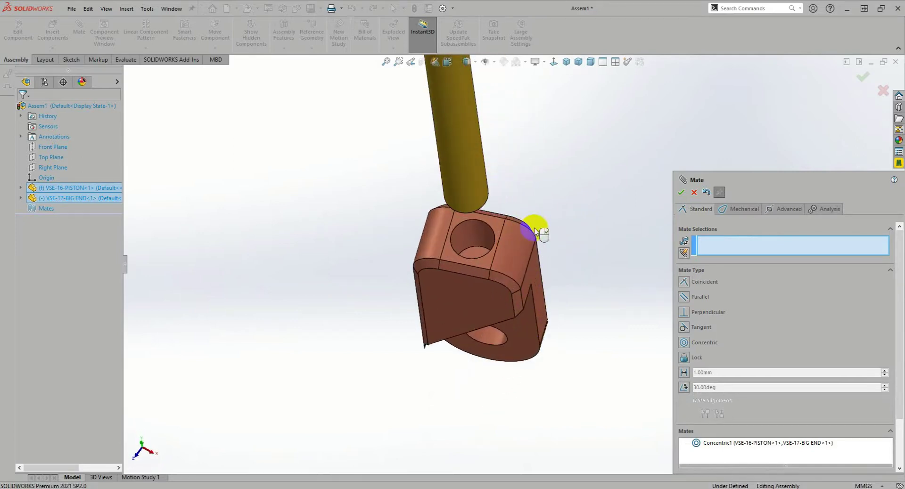
scroll(465, 263, "down", 2)
left_click(464, 263)
middle_click_drag(460, 277, 456, 110)
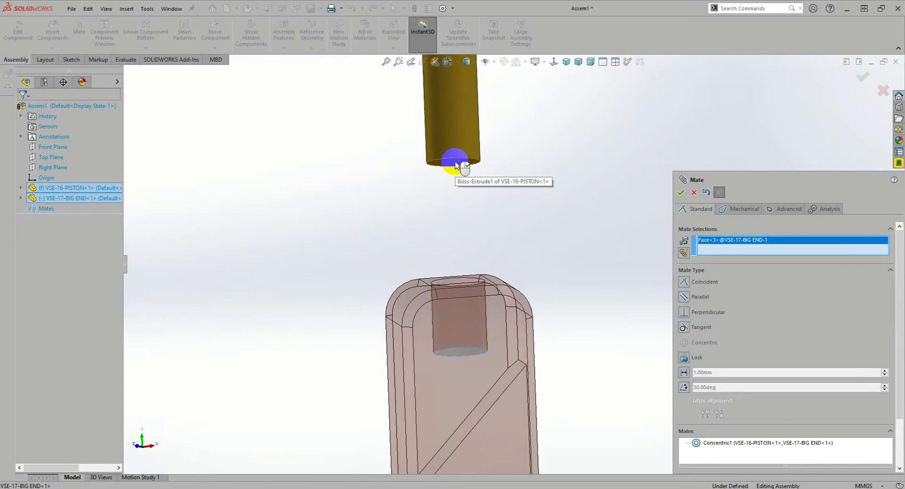
left_click(455, 165)
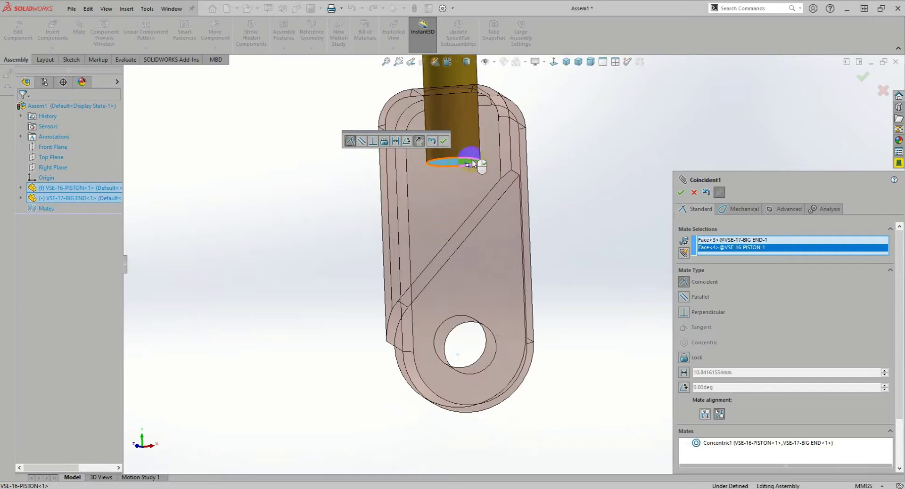
left_click(443, 140)
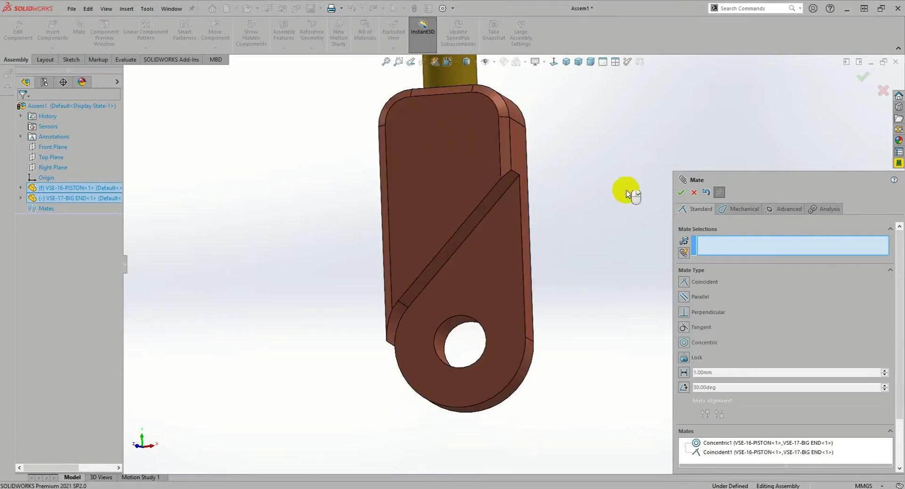
- Set Isometric view, swing the big end around the piston rod, and switch to the PDF drawing
left_click(681, 192)
scroll(595, 238, "up", 5)
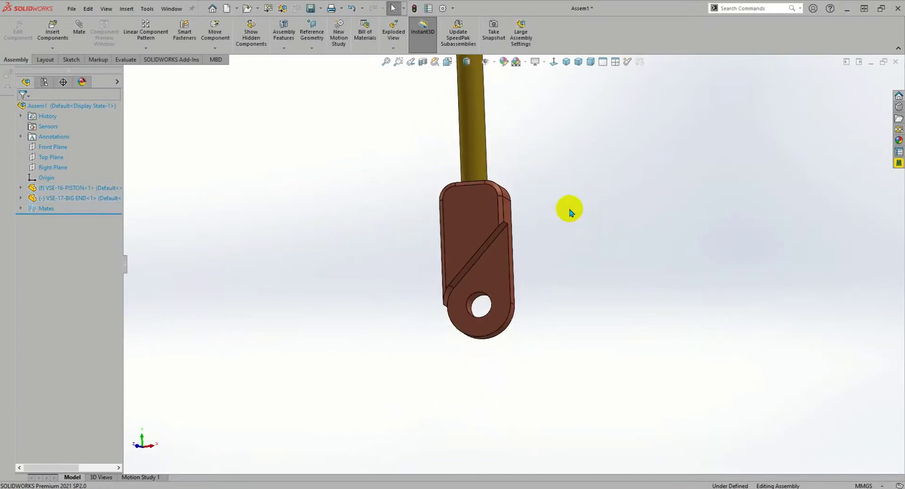
left_click(565, 62)
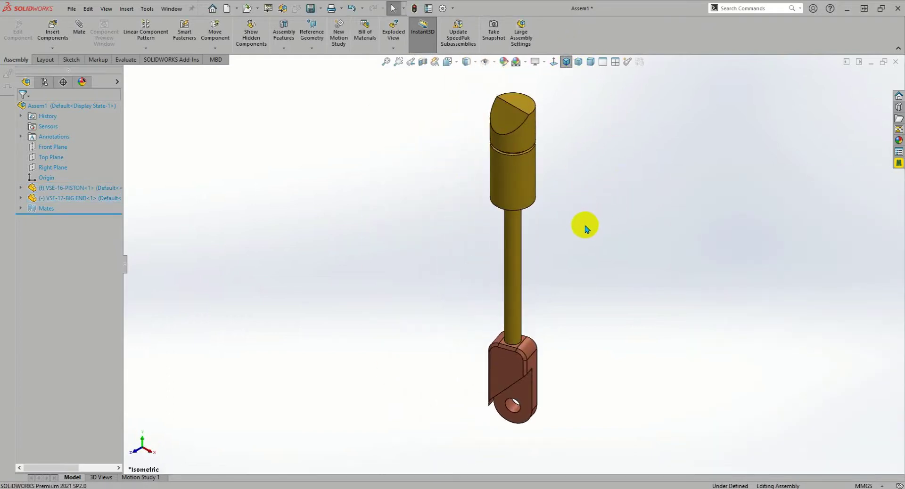
mouse_move(515, 368)
left_mouse_down()
mouse_move(576, 332)
mouse_move(488, 338)
mouse_move(460, 292)
mouse_move(504, 287)
mouse_move(445, 340)
mouse_move(602, 344)
mouse_move(410, 351)
mouse_move(663, 353)
left_mouse_up()
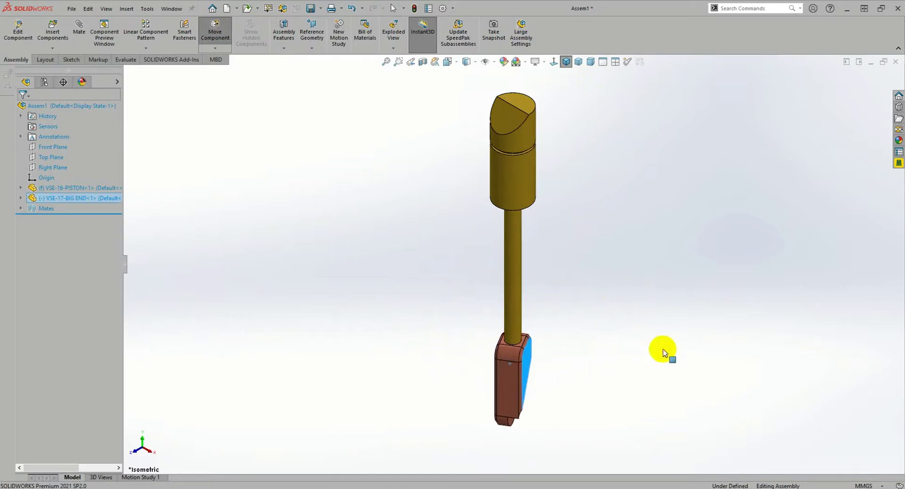
left_click(591, 235)
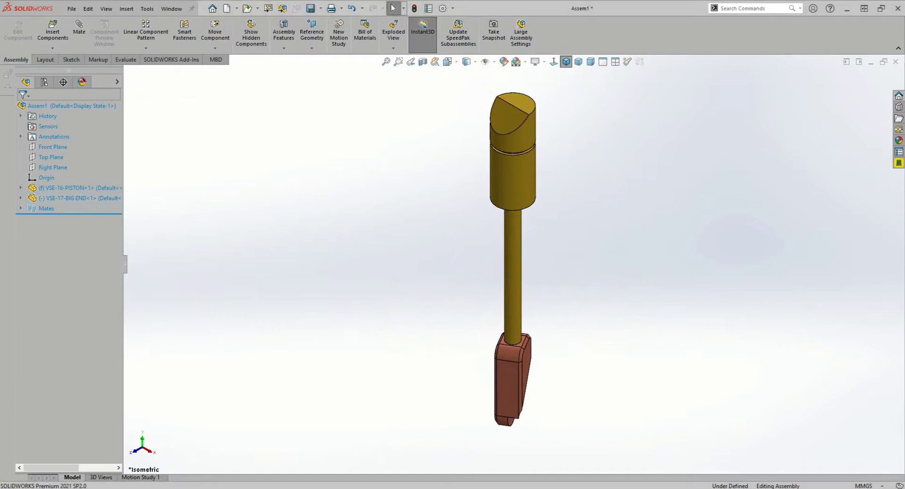
key("alt+Tab")
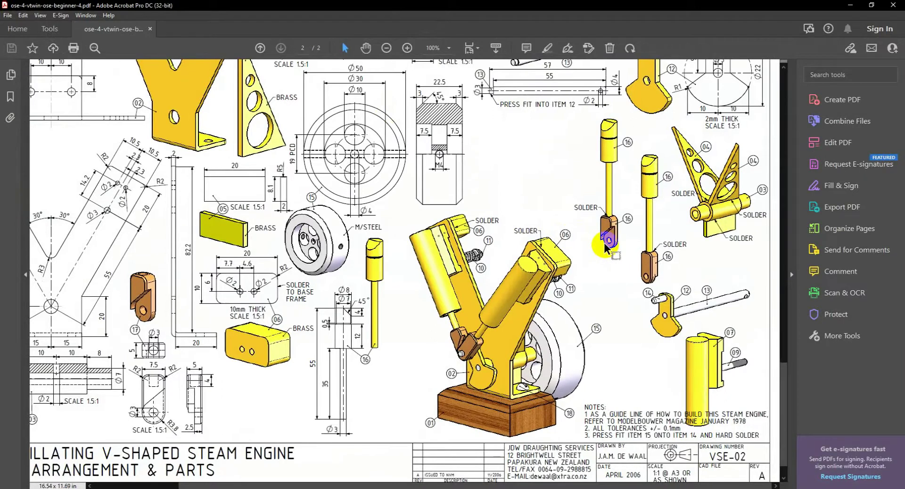
- Check the brown rod-end part on the drawing, then return to SOLIDWORKS to save the assembly
left_click_drag(604, 243, 612, 233)
key("alt+Tab")
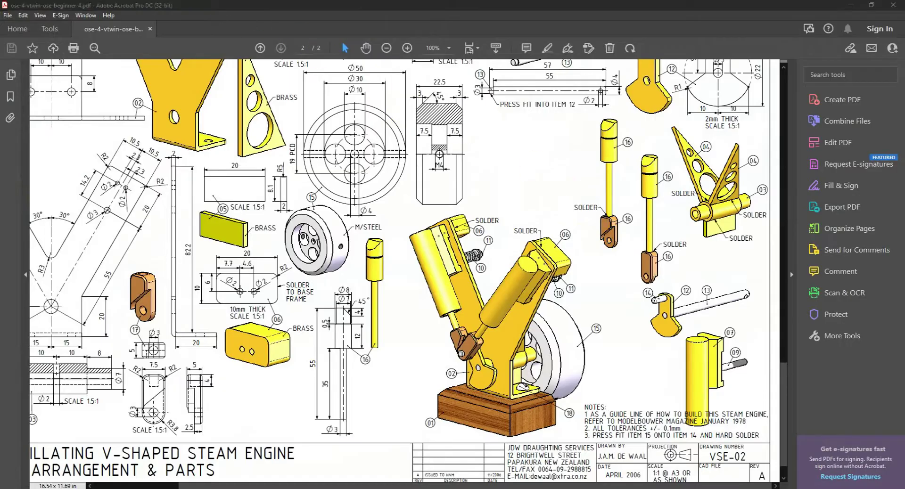
left_click(416, 37)
left_click(310, 8)
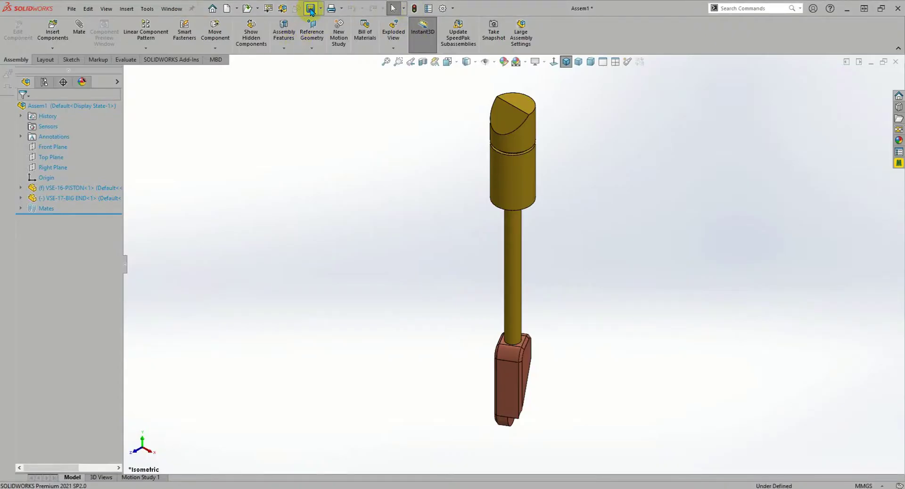
- Save the piston and big-end assembly as 16-17.SLDASM in the VSE folder, then close it
type("16-17")
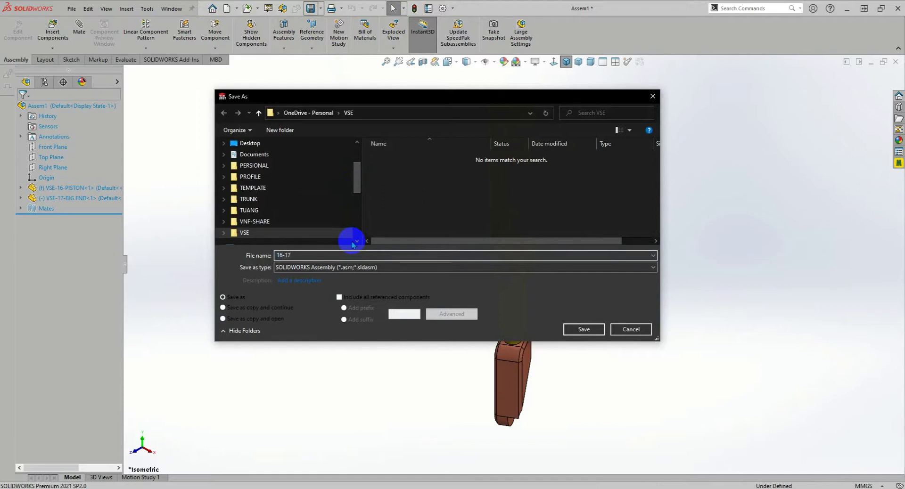
left_click(253, 234)
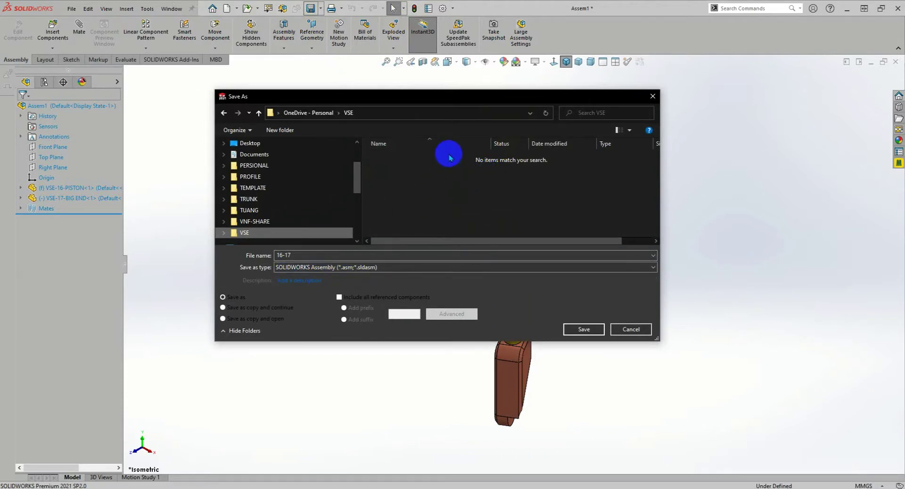
left_click(582, 328)
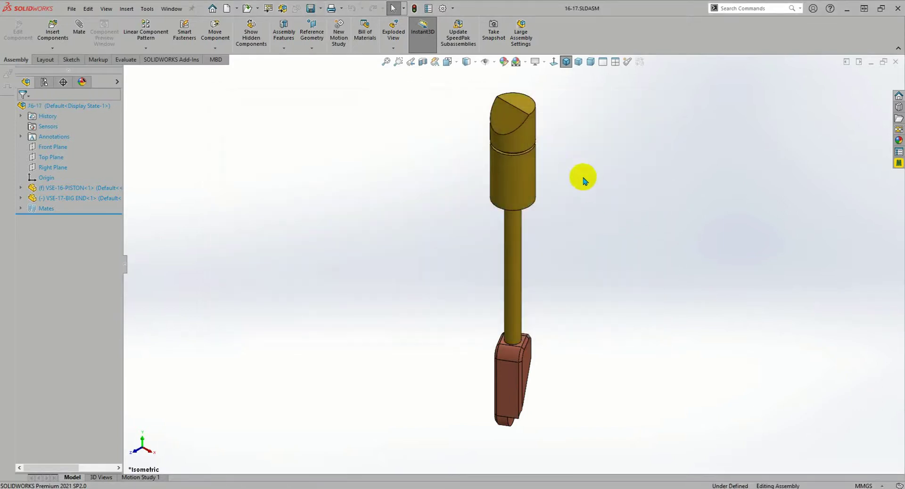
left_click(895, 62)
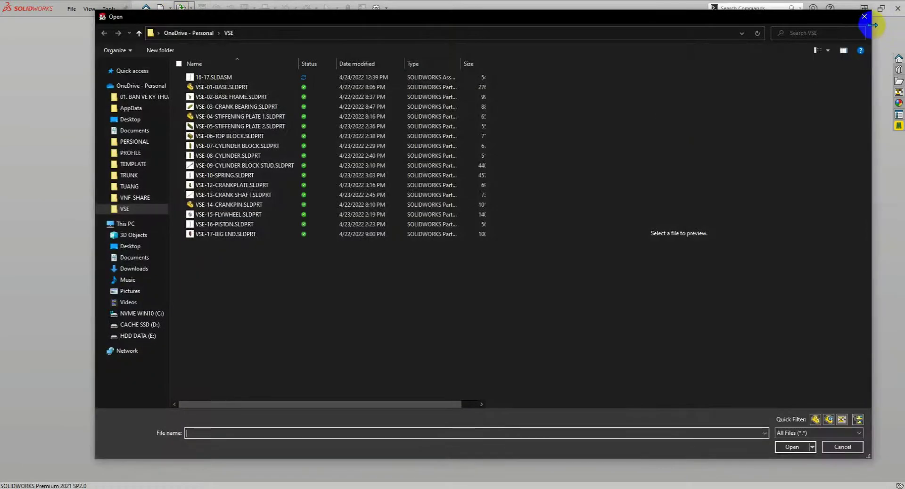
- Dismiss the Open dialog and create a fresh assembly document, Assem2
left_click(871, 12)
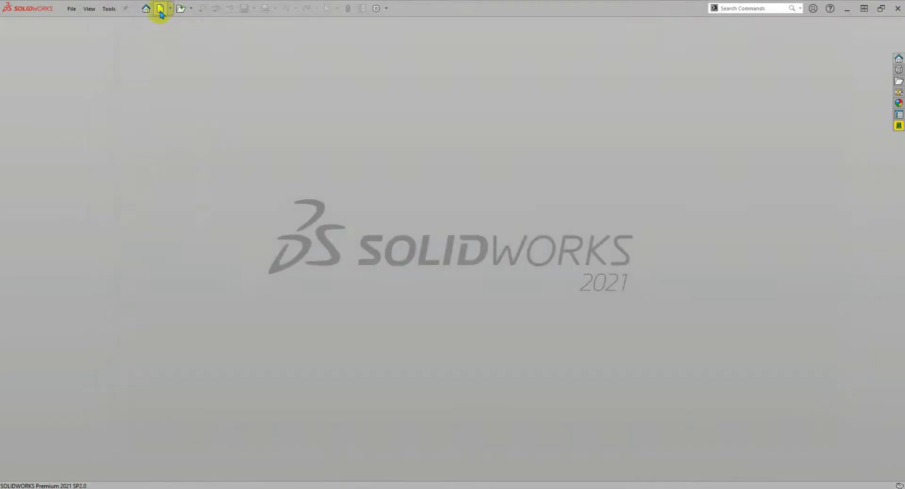
left_click(160, 9)
left_click(379, 315)
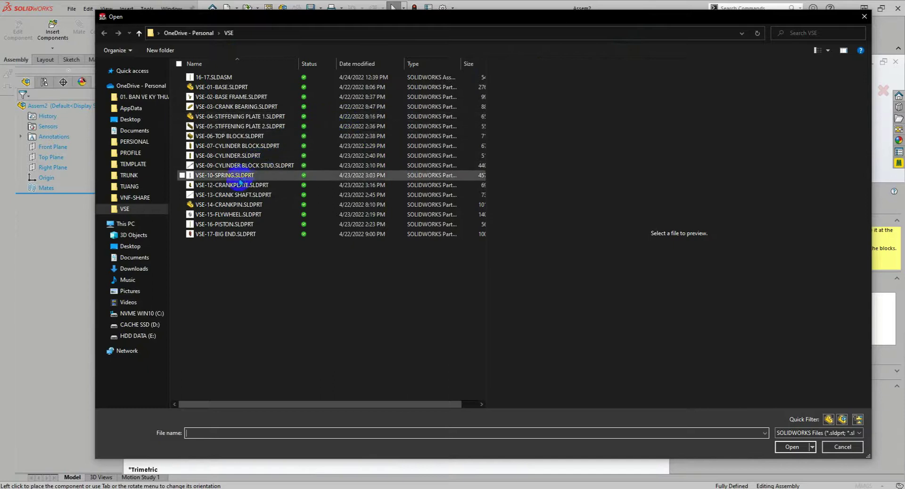
- Place VSE-12-CRANKPLATE.SLDPRT as Assem2's fixed first component and view it isometrically
left_click(231, 184)
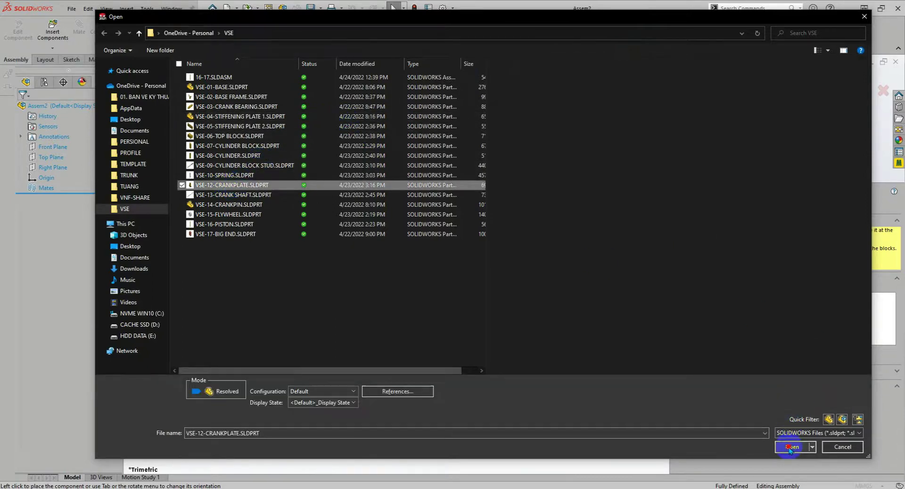
left_click(790, 448)
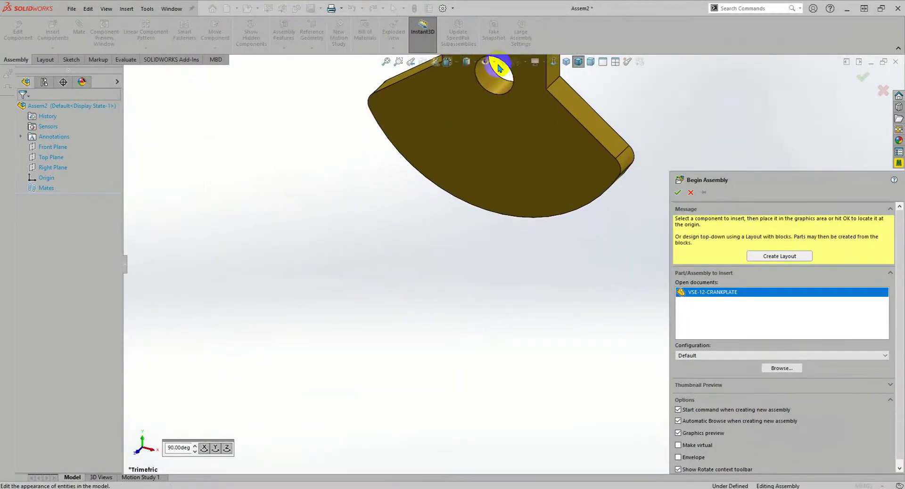
left_click(493, 61)
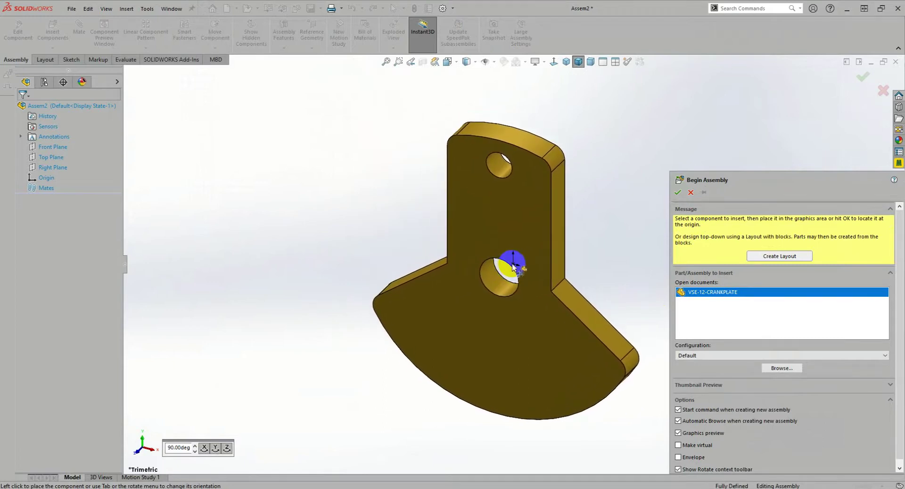
left_click(512, 267)
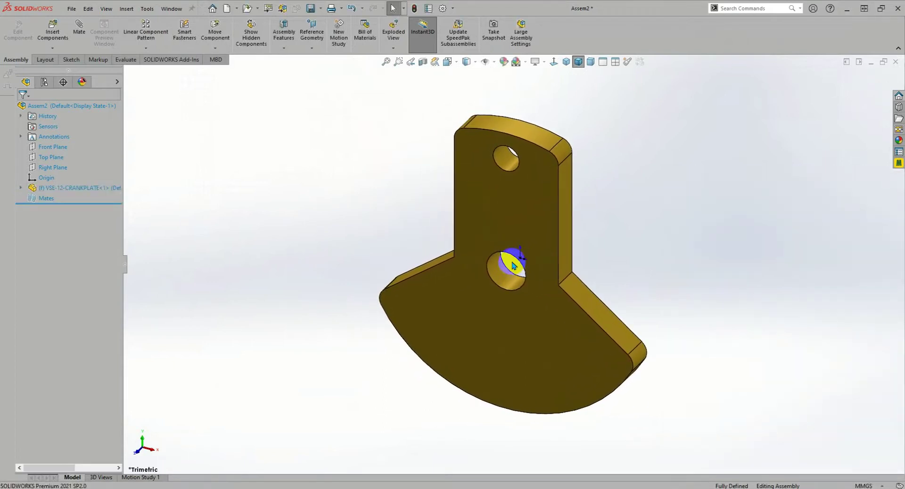
left_click(494, 62)
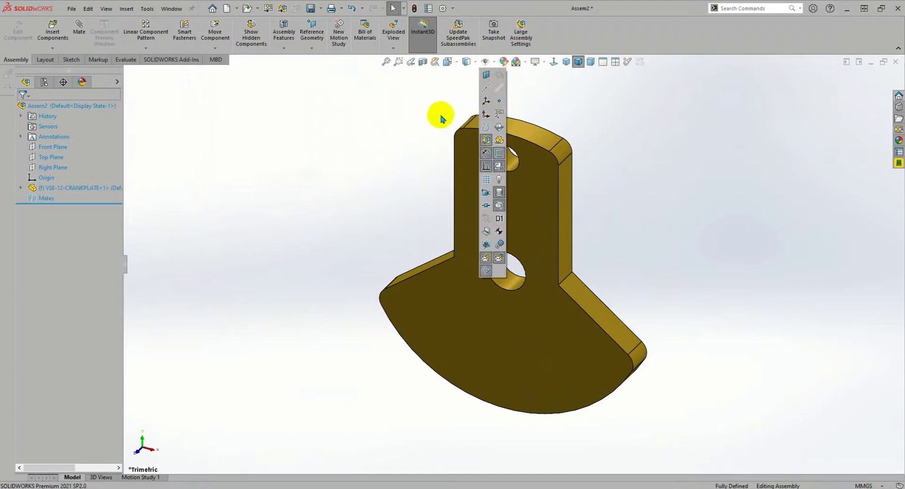
left_click(565, 62)
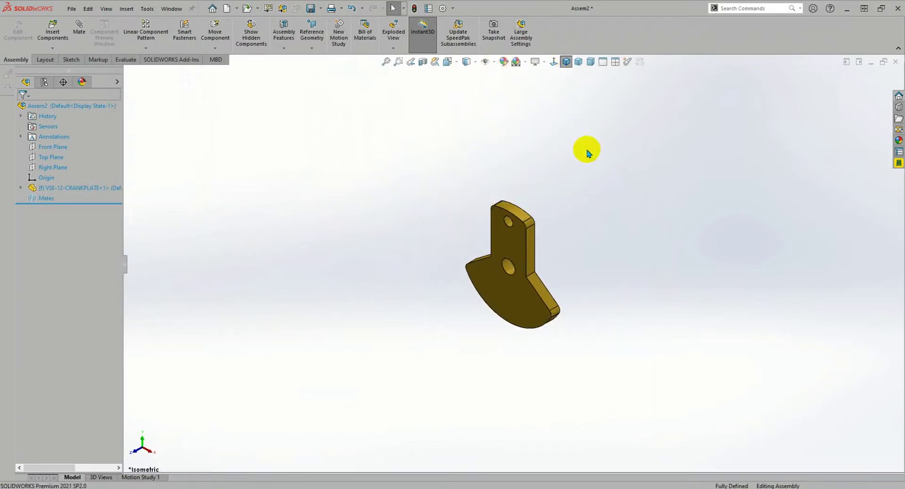
left_click(52, 30)
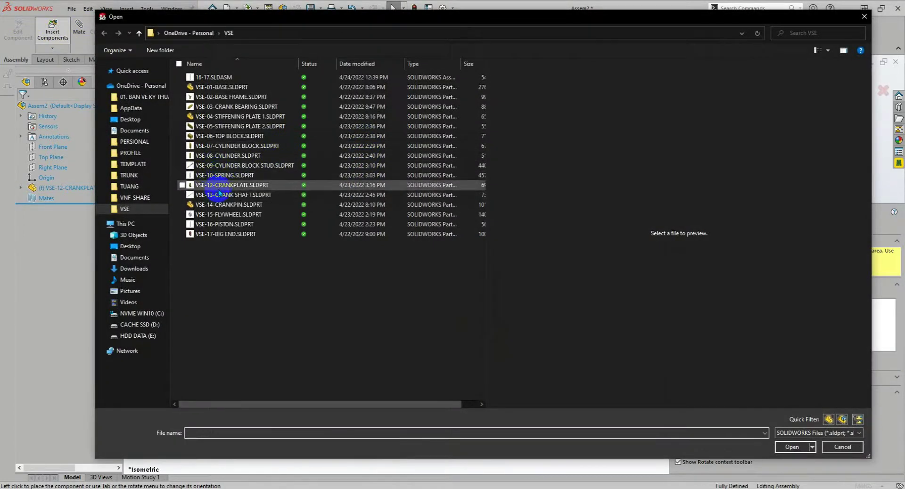
- Insert VSE-13-CRANK SHAFT.SLDPRT and drop it into Assem2 beside the crank plate
left_click(227, 195)
left_click(791, 447)
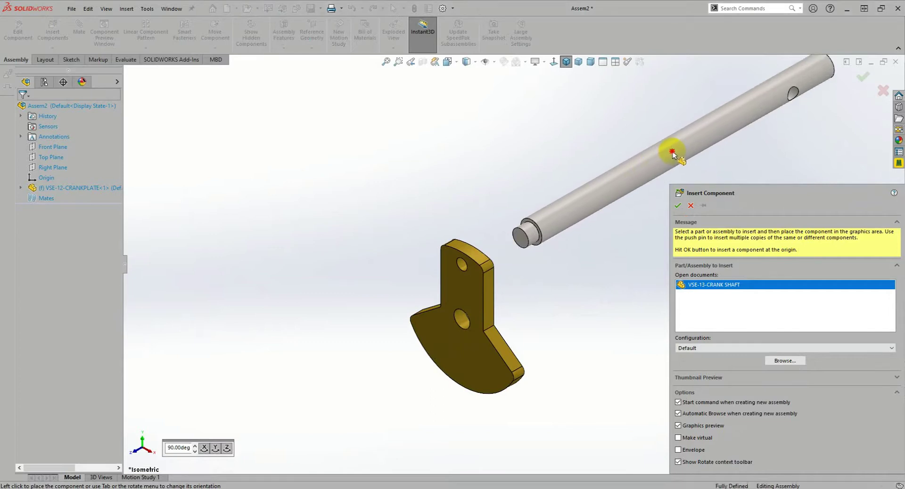
left_click(667, 151)
scroll(552, 254, "down", 3)
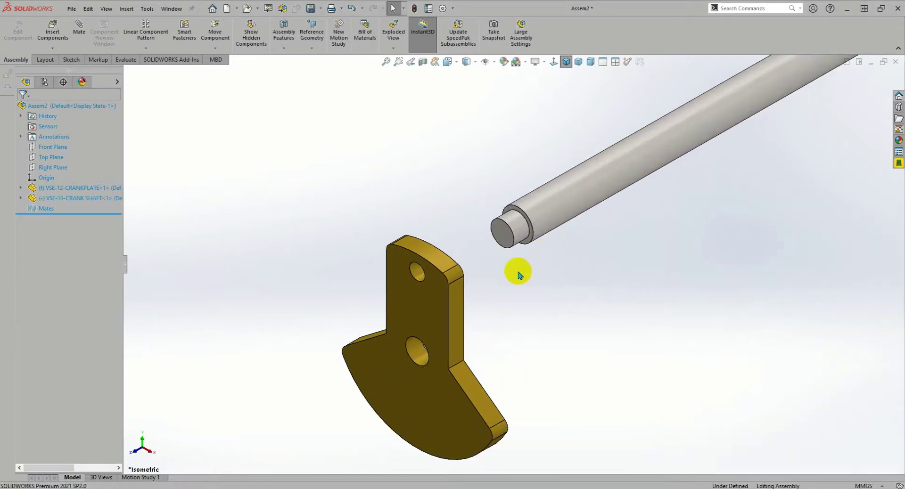
left_click(500, 222)
left_click(394, 193)
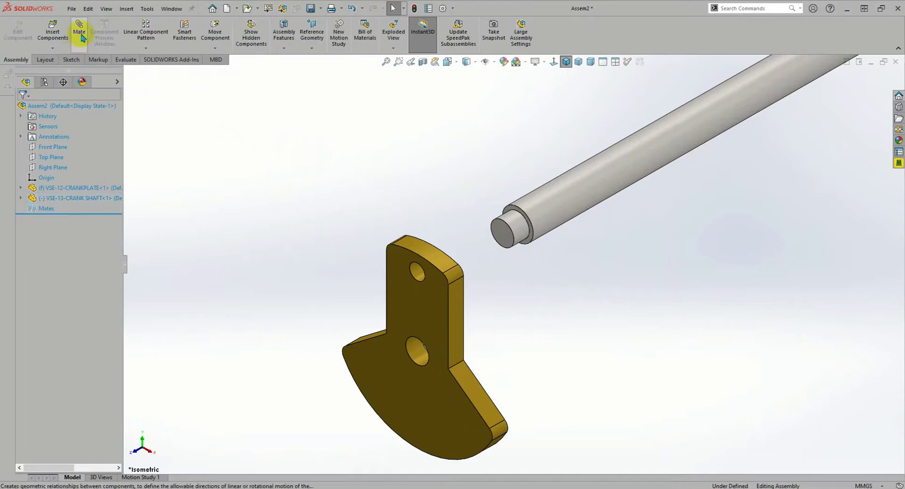
scroll(512, 266, "up", 2)
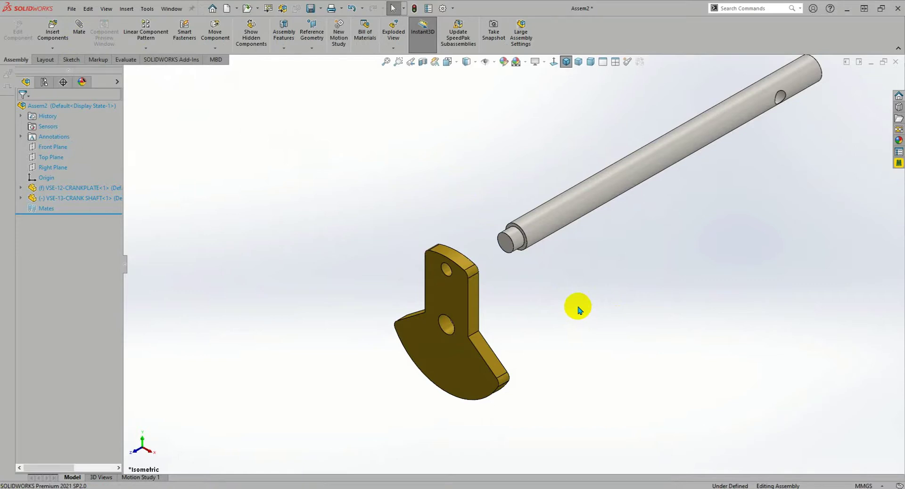
scroll(579, 310, "down", 2)
- Select and clear faces on the crank shaft's end to find its small cylindrical face
left_click(476, 205)
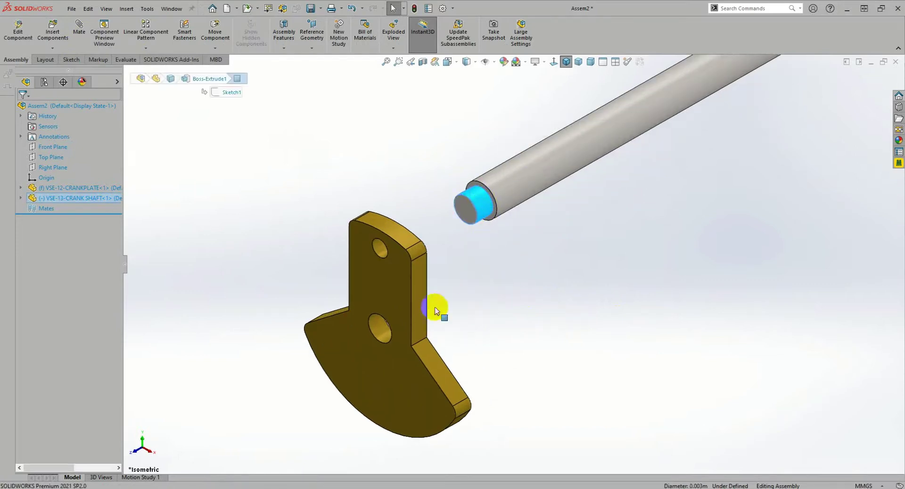
left_click(490, 261)
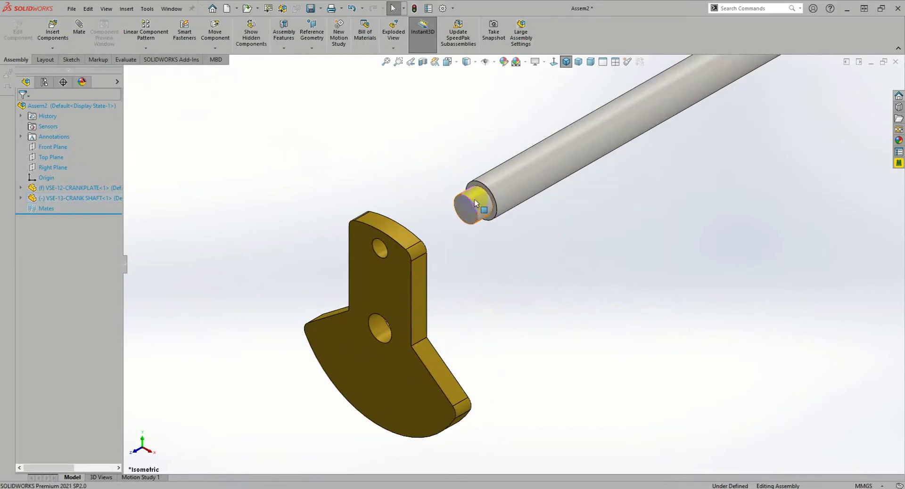
left_click(475, 204)
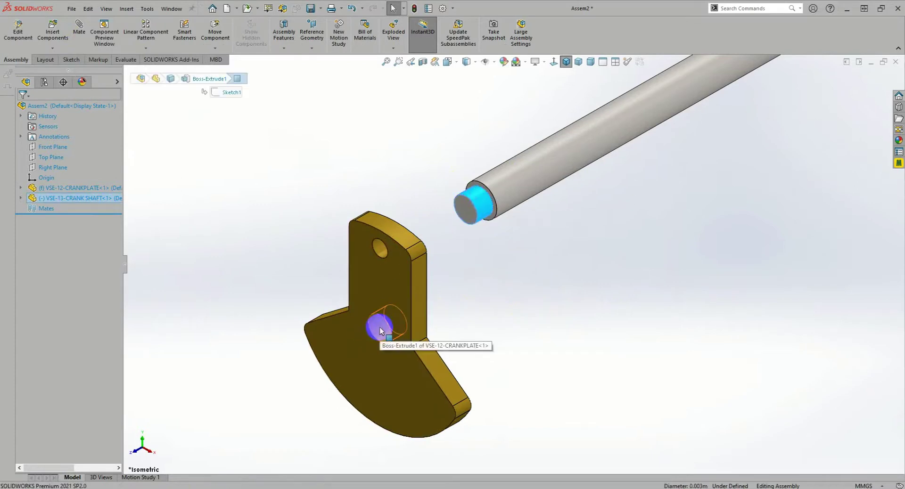
left_click(558, 311)
left_click(604, 270)
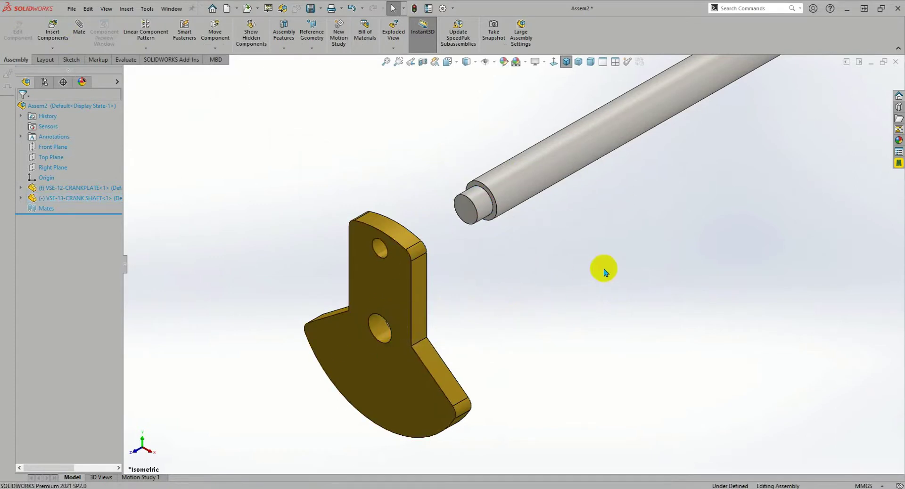
- Mate the shaft's small cylindrical face concentric with the plate hole, then slide the shaft out along its axis
left_click(477, 202)
left_click(375, 329, "ctrl")
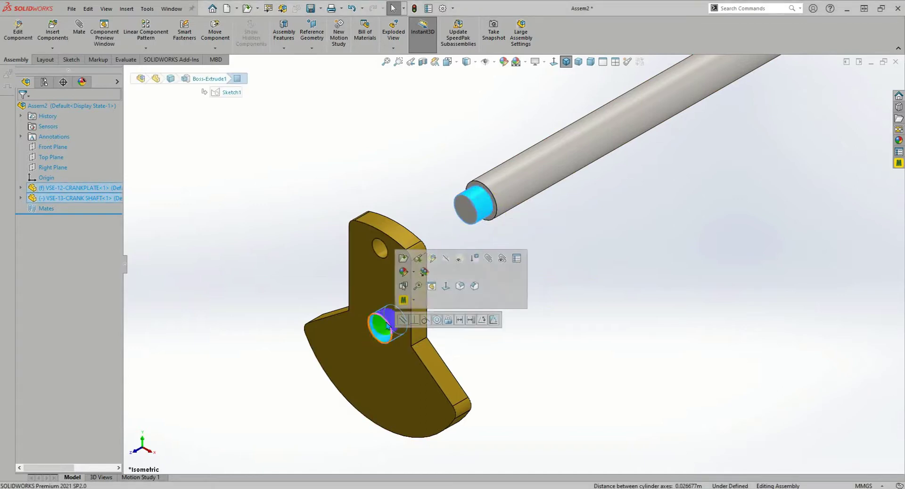
left_click(424, 318)
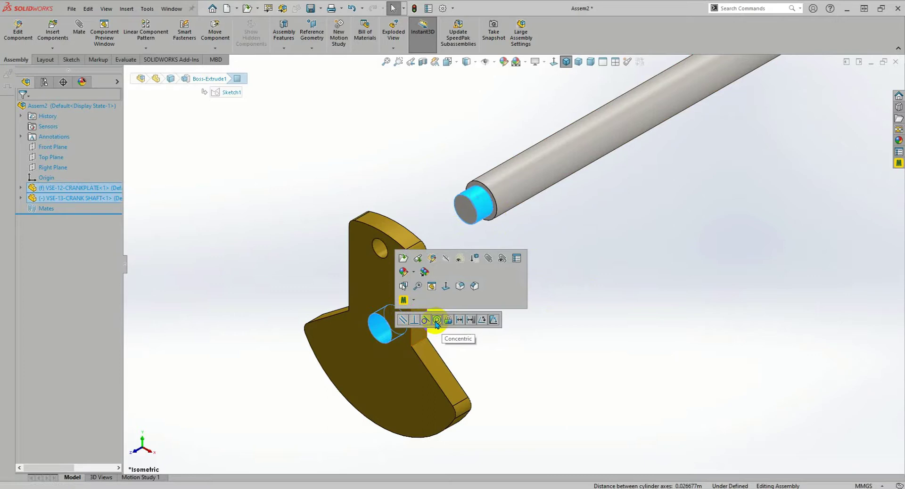
left_click(436, 321)
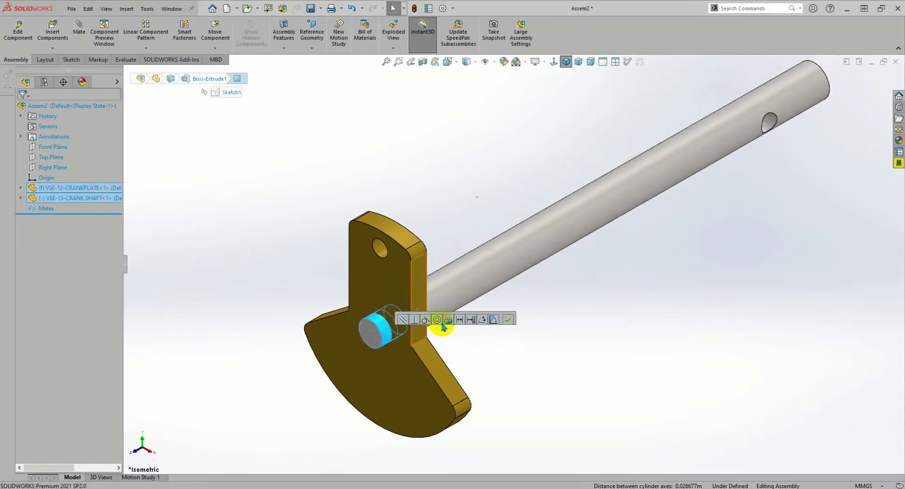
left_click(448, 326)
left_click_drag(468, 281, 559, 294)
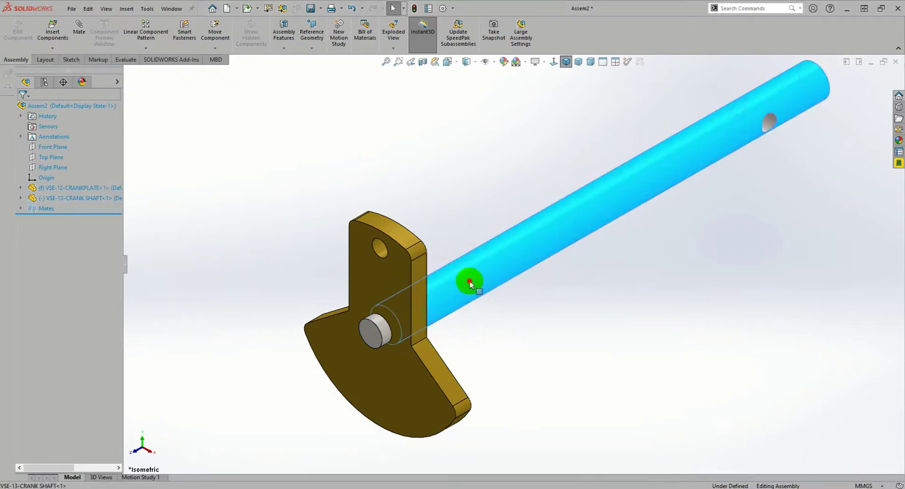
- Make the shaft end's circular edge coincident with the plate hole face, then spin the shaft to check
scroll(432, 307, "down", 2)
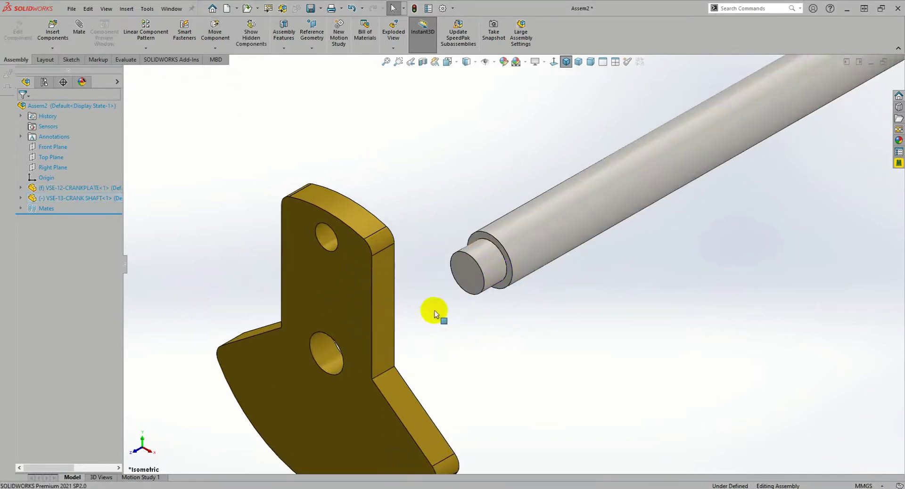
middle_click_drag(432, 308, 382, 349)
left_click_drag(333, 390, 483, 274, "alt")
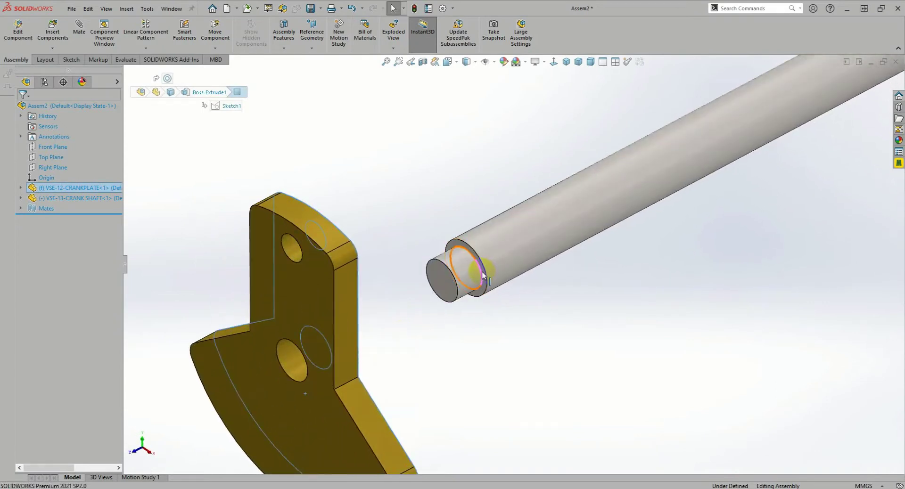
left_click(483, 274)
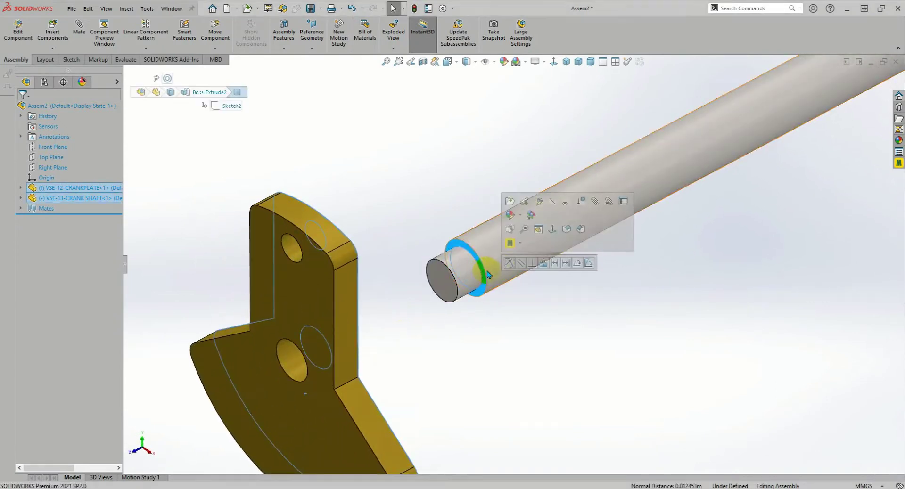
left_click(510, 263)
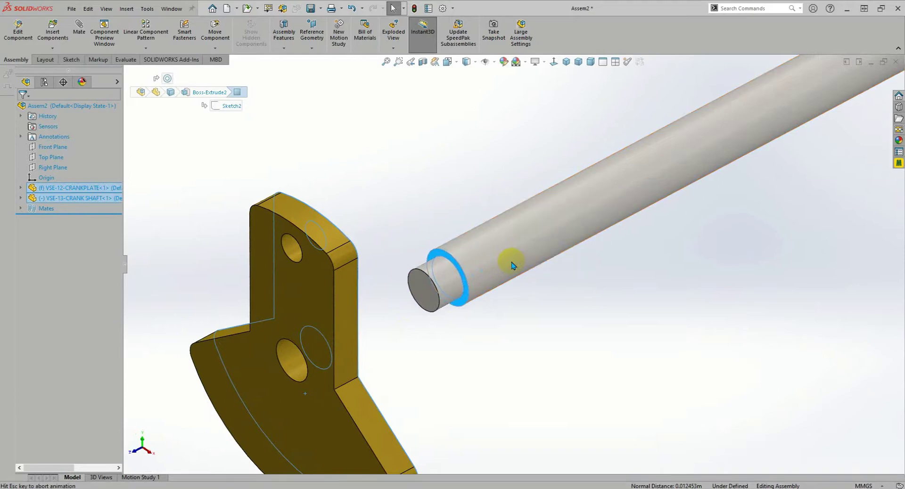
scroll(519, 335, "up", 5)
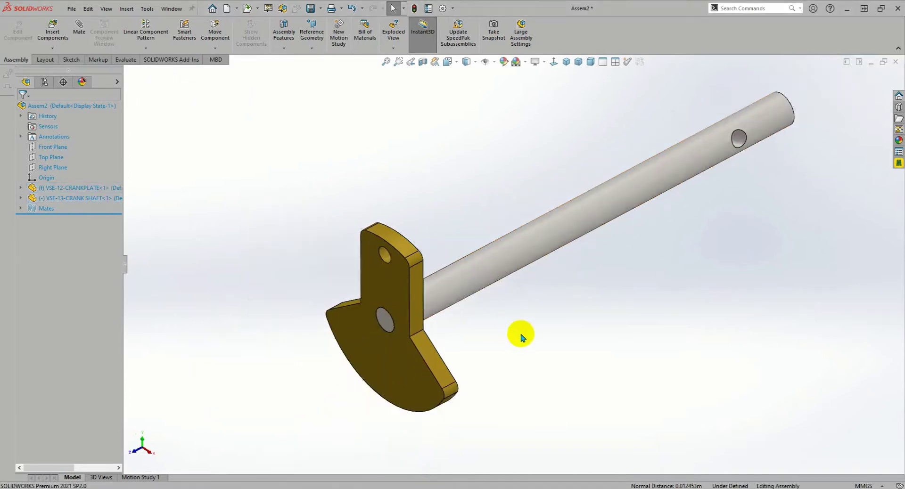
mouse_move(521, 333)
middle_mouse_down()
mouse_move(504, 298)
mouse_move(452, 246)
mouse_move(434, 277)
mouse_move(469, 258)
middle_mouse_up()
mouse_move(524, 229)
left_mouse_down()
mouse_move(539, 258)
mouse_move(523, 212)
mouse_move(550, 256)
left_mouse_up()
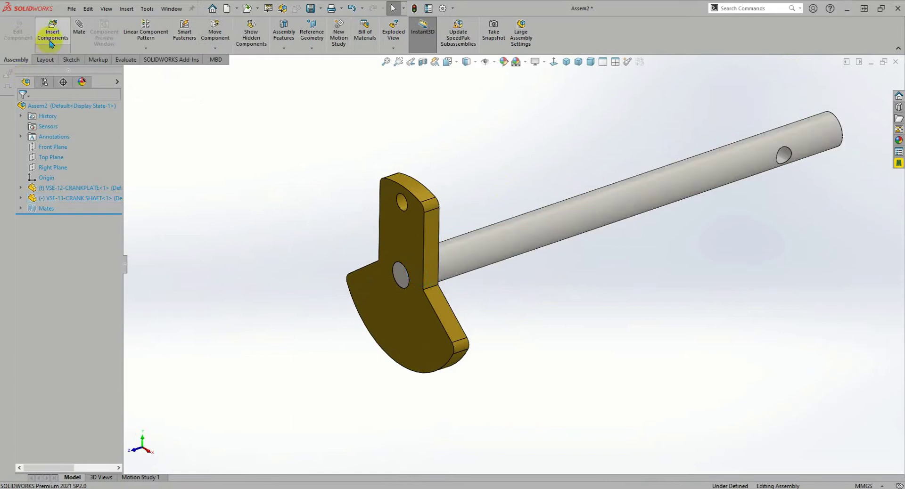
- Try inserting VSE-14-CRANKPIN.SLDPRT as a component, dismiss the failed-to-open error, and cancel
left_click(52, 33)
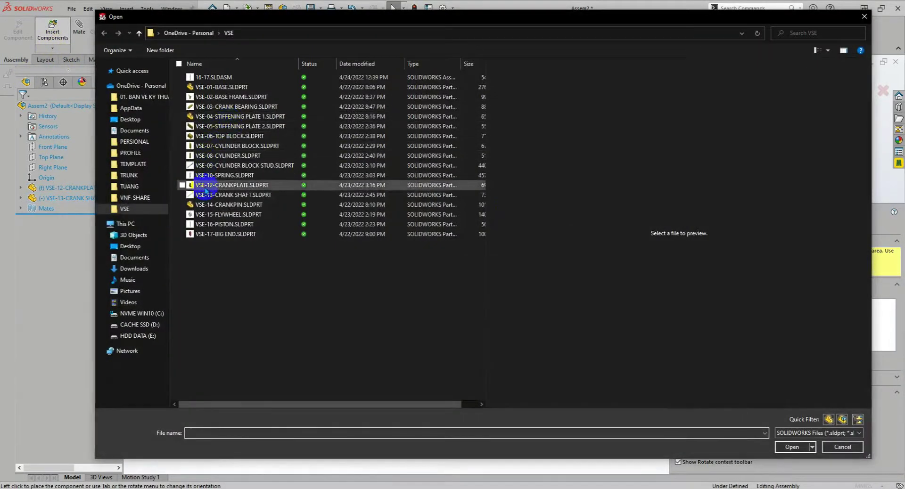
left_click(214, 205)
left_click(792, 446)
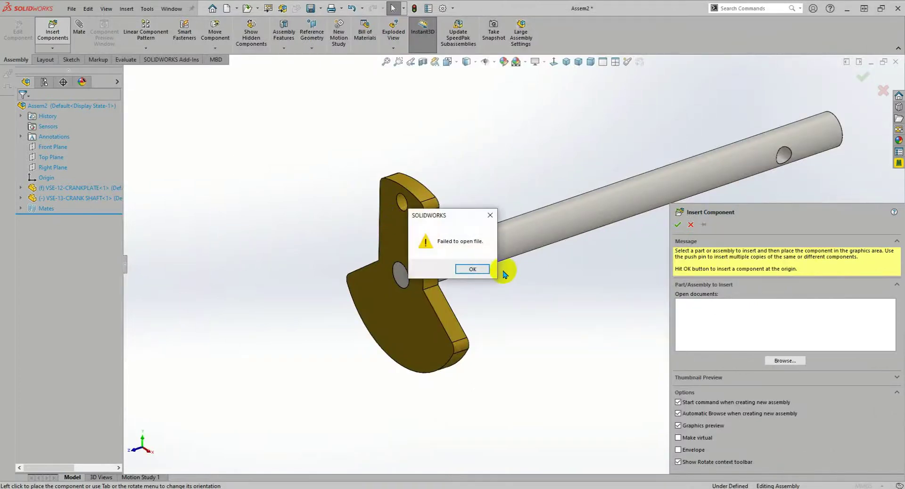
left_click(681, 225)
left_click(472, 269)
left_click(691, 225)
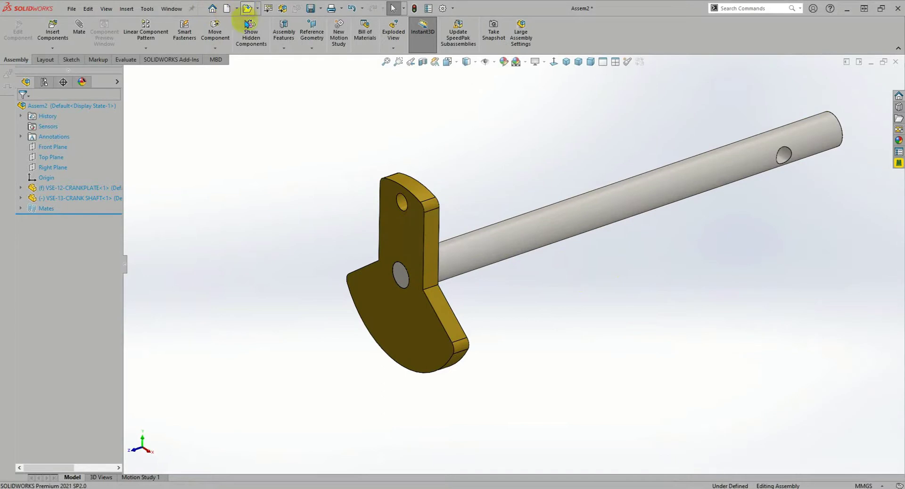
- Try opening VSE-14-CRANKPIN.SLDPRT directly and dismiss the future-version warning
key("ctrl+o")
left_click(226, 204)
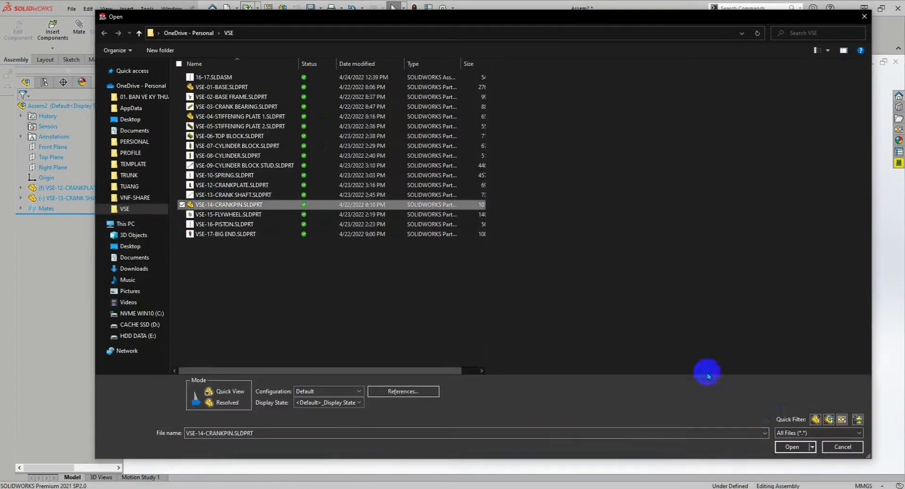
left_click(794, 451)
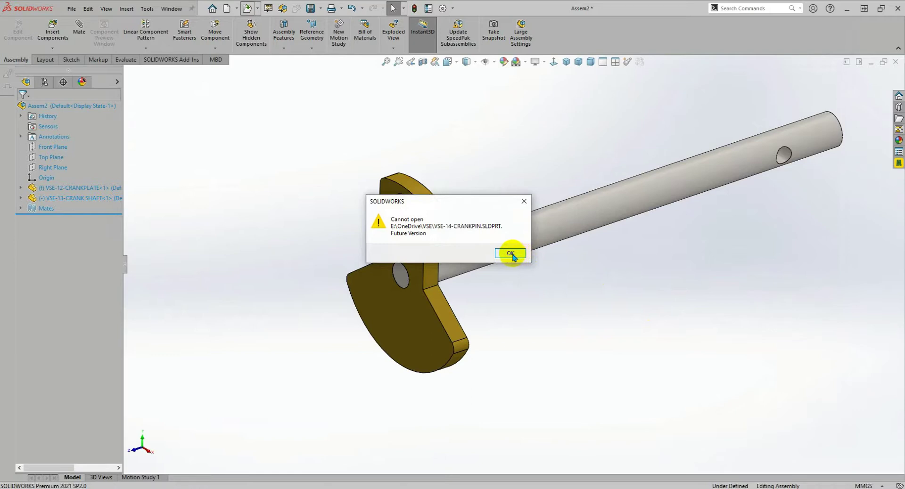
left_click(511, 255)
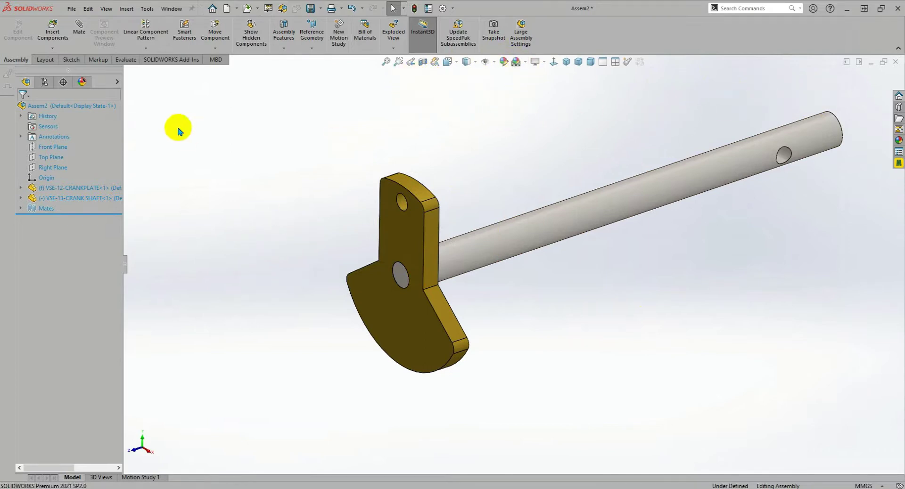
- Minimize SOLIDWORKS 2021 and the PDF drawing to clear the desktop
left_click(847, 9)
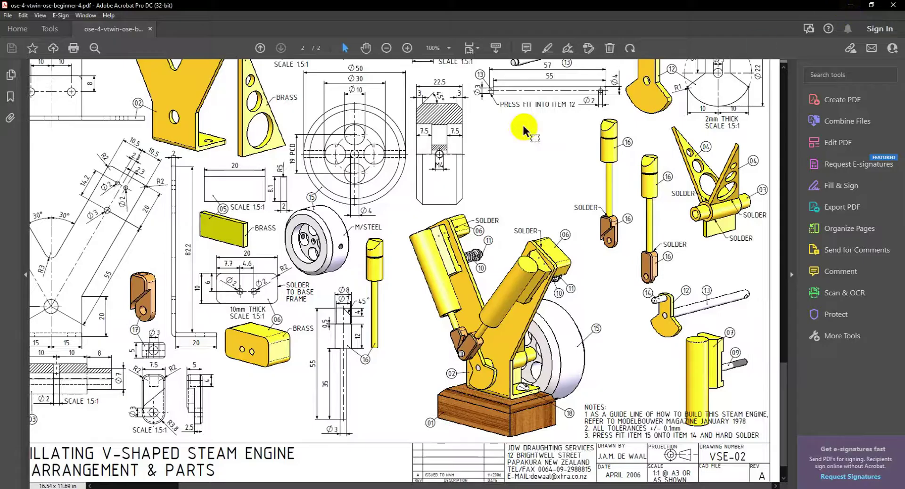
left_click(846, 6)
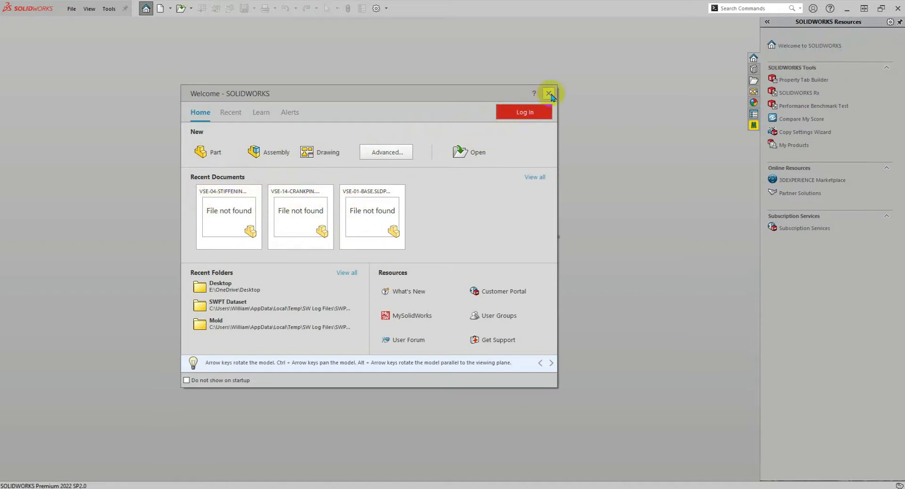
- Close the Welcome window, open VSE-14-CRANKPIN.SLDPRT and orbit to view the stepped pin
left_click(549, 94)
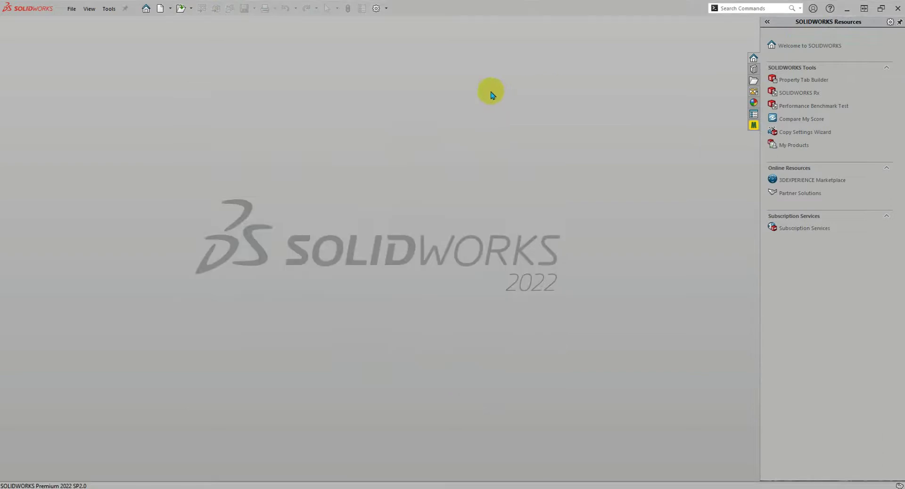
left_click(180, 8)
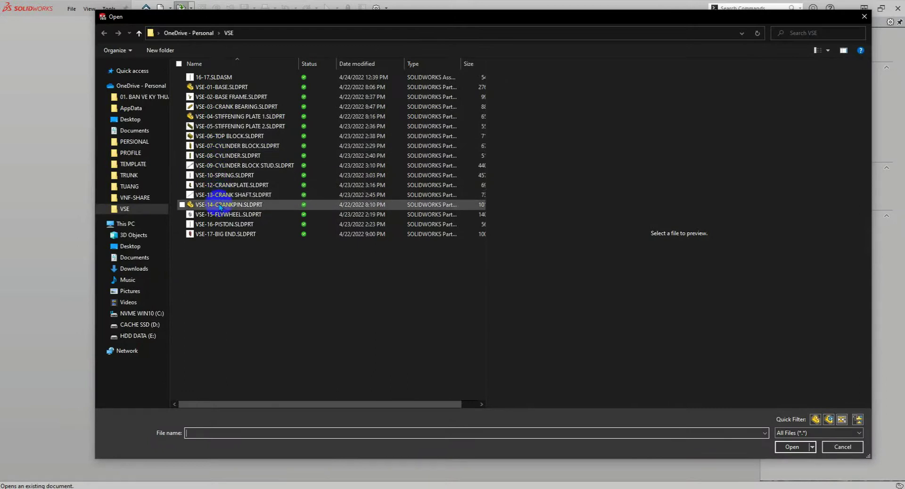
left_click(220, 205)
left_click(788, 447)
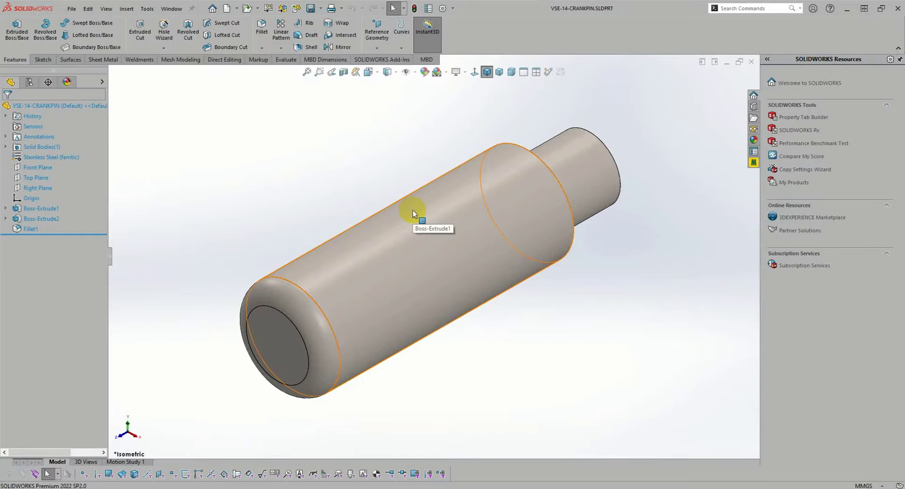
middle_click_drag(363, 206, 325, 307)
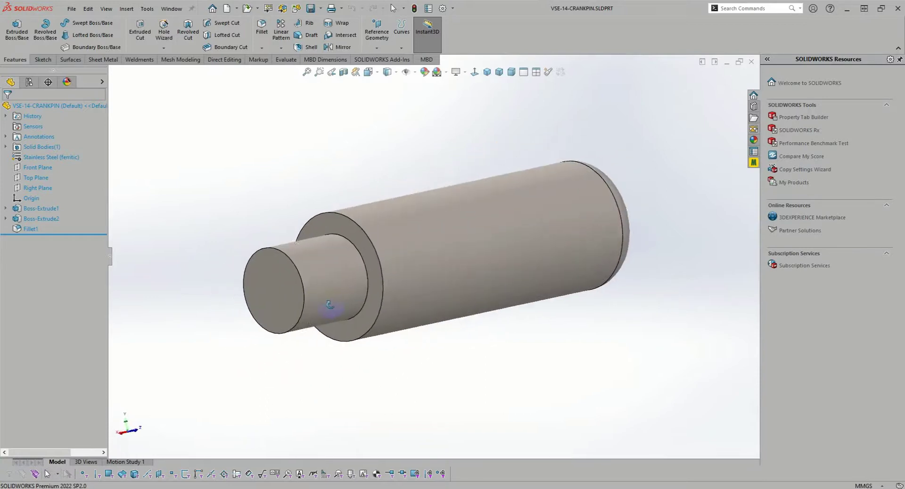
scroll(394, 263, "up", 3)
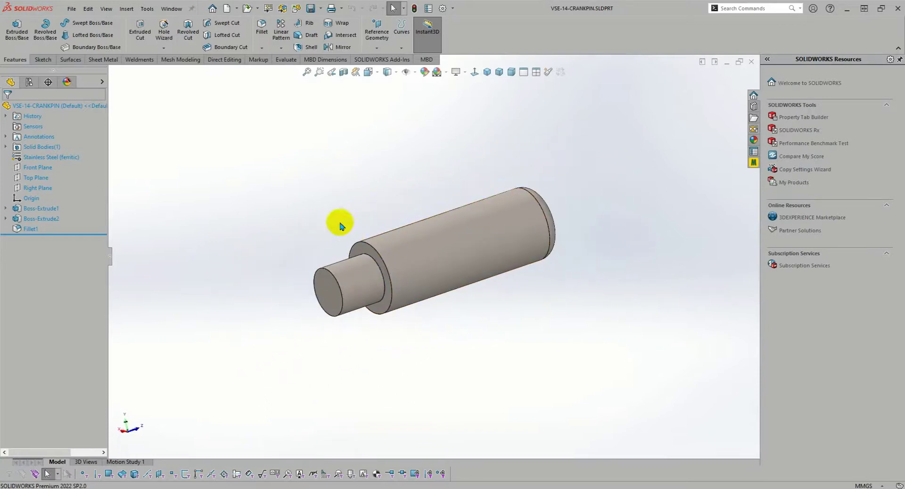
- Save the crankpin as a Parasolid (*.x_t) copy, VSE-14-CRANKPIN.X_T, then close the part
left_click(321, 8)
left_click(328, 32)
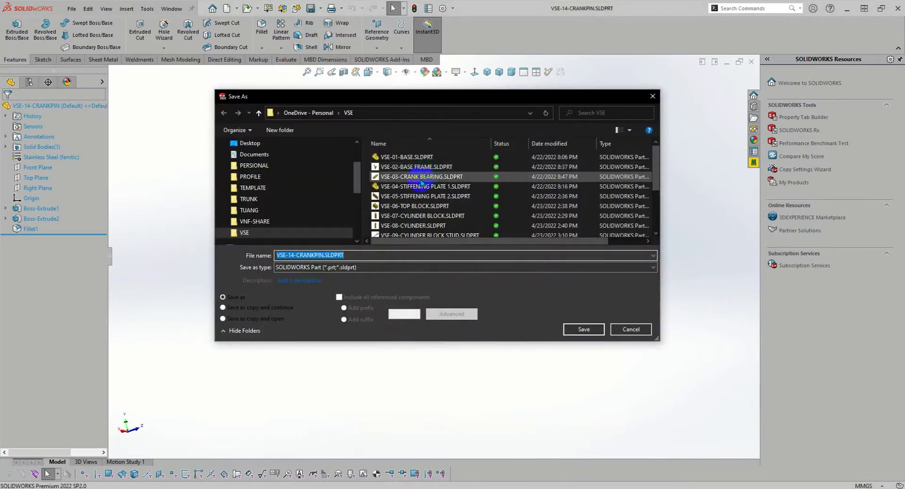
left_click(354, 267)
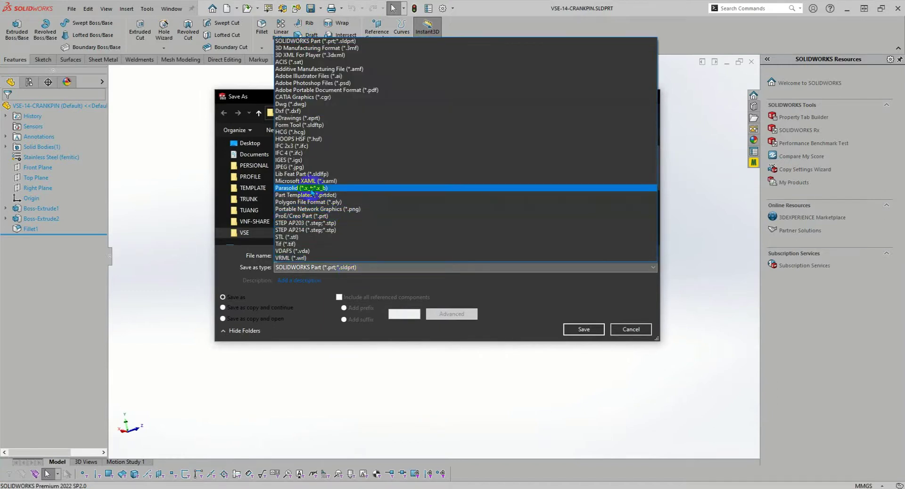
left_click(306, 188)
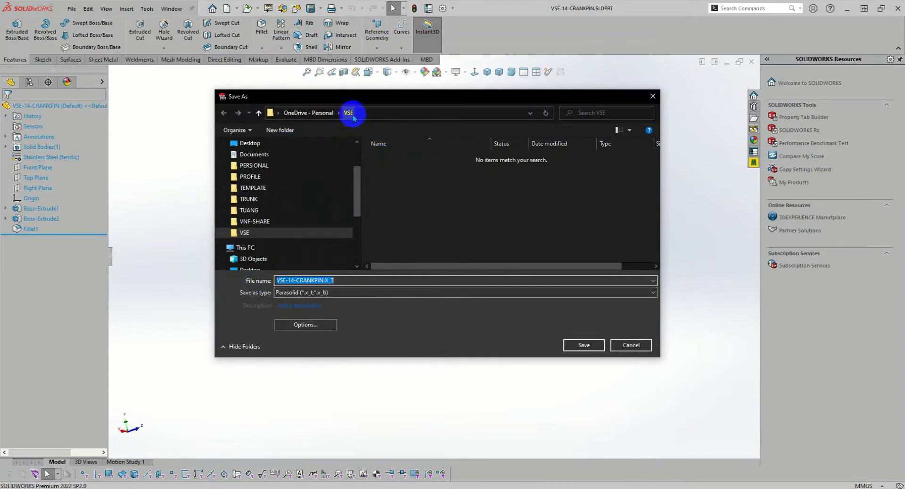
left_click(584, 345)
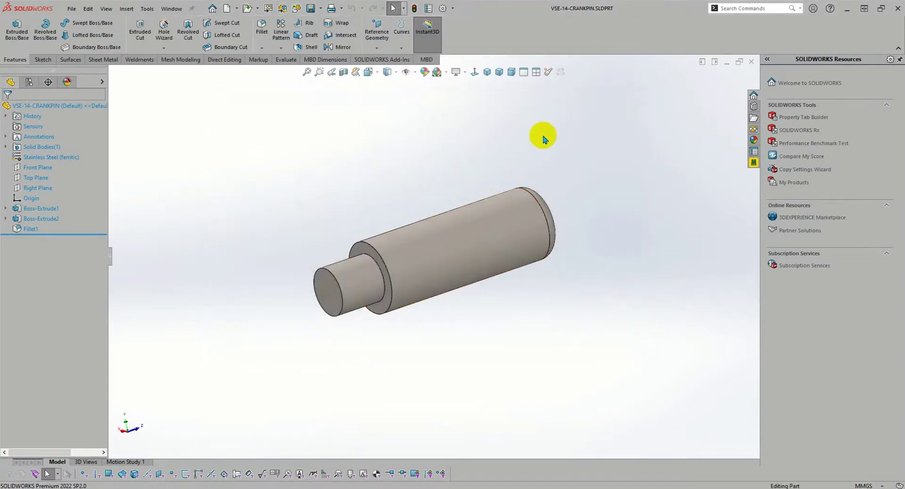
left_click(751, 63)
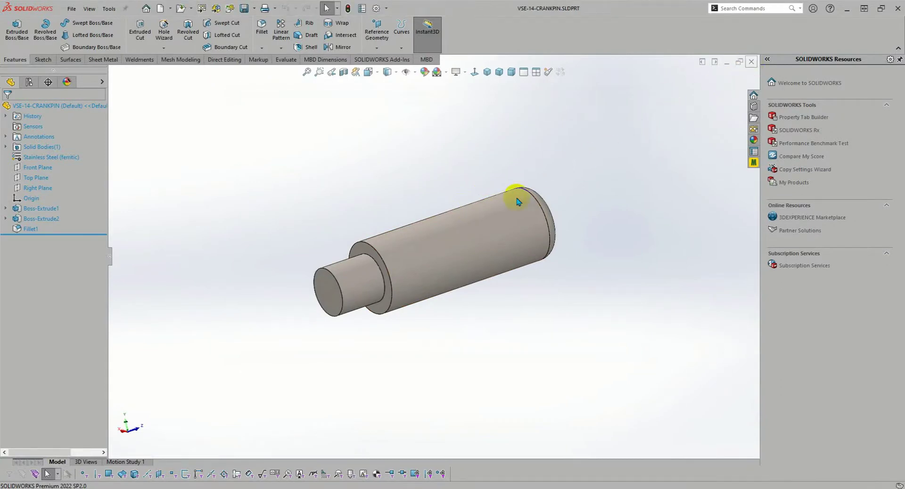
- Quit SOLIDWORKS 2022; trying to insert VSE-14-CRANKPIN.x_t into Assem2 fails as an incompatible file
left_click(897, 8)
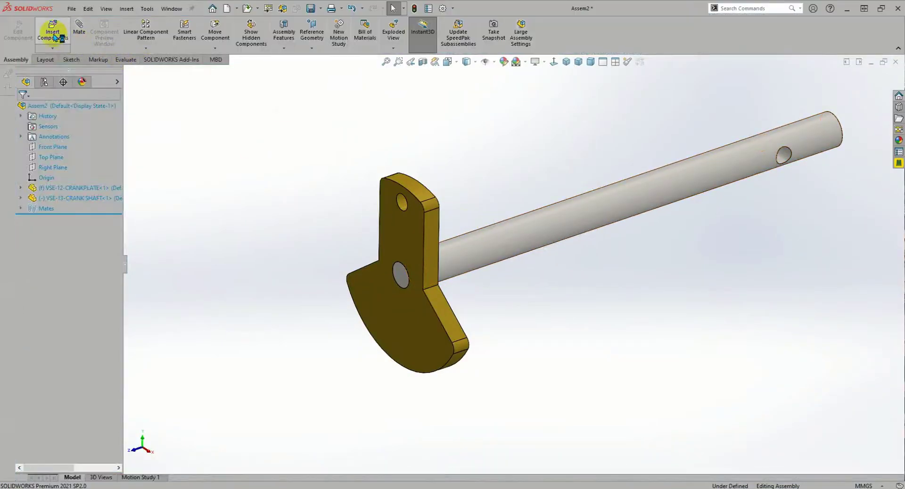
left_click(52, 30)
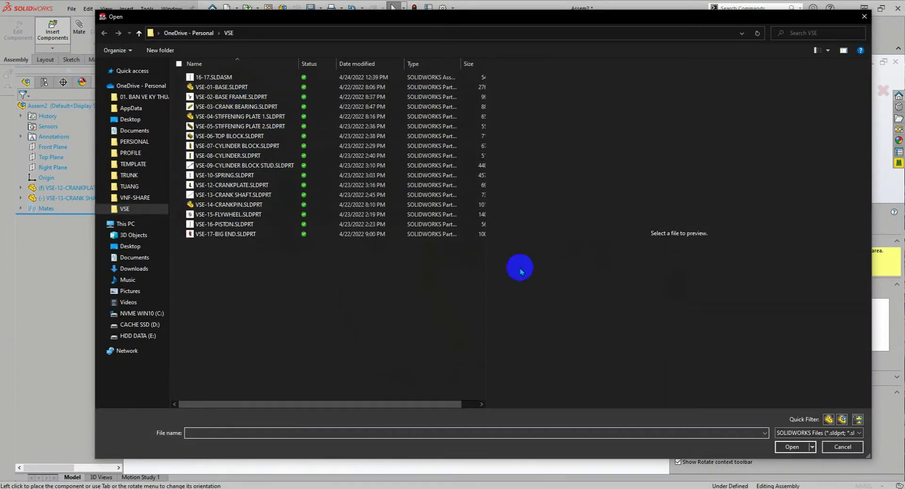
left_click(830, 431)
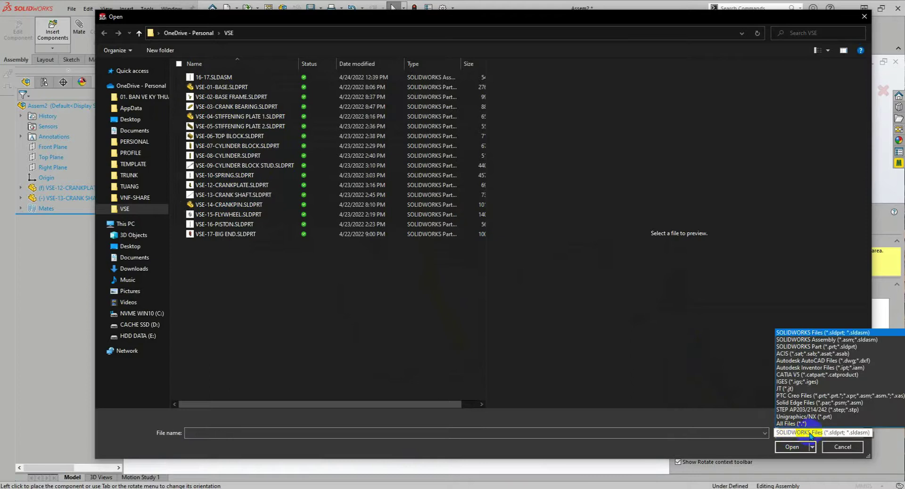
left_click(792, 424)
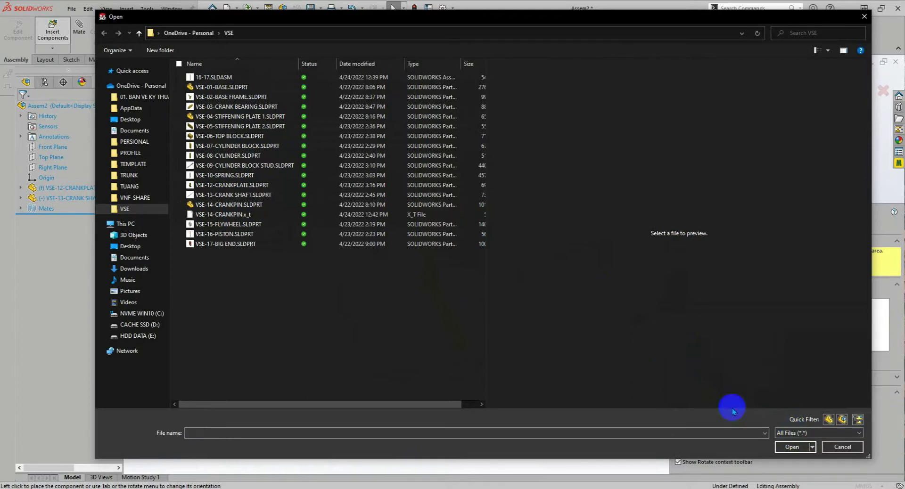
left_click(215, 215)
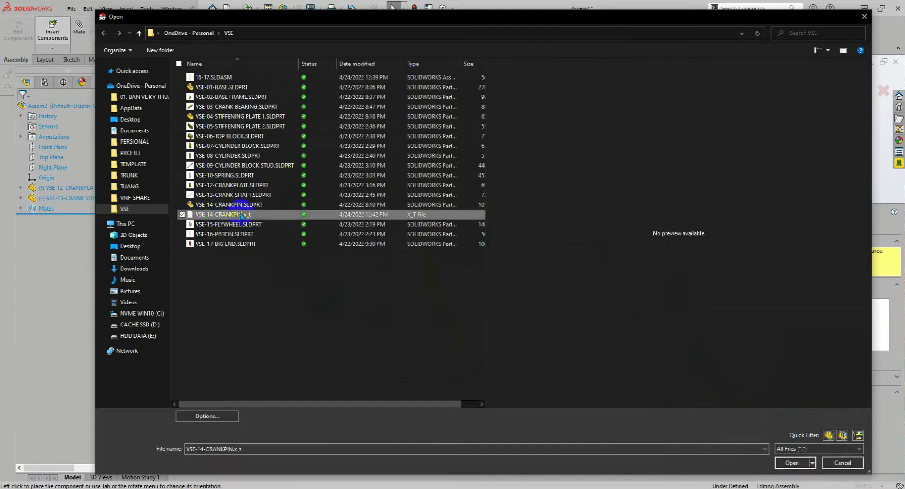
left_click(794, 463)
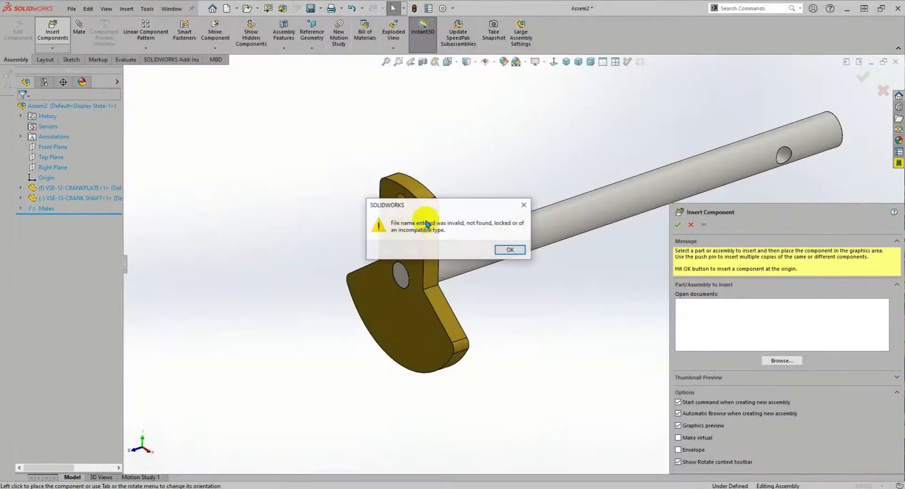
left_click(505, 248)
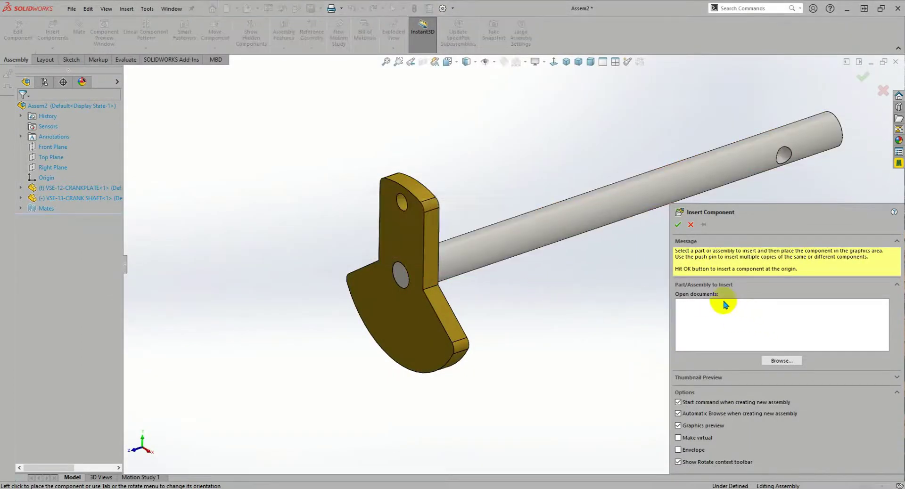
left_click(690, 225)
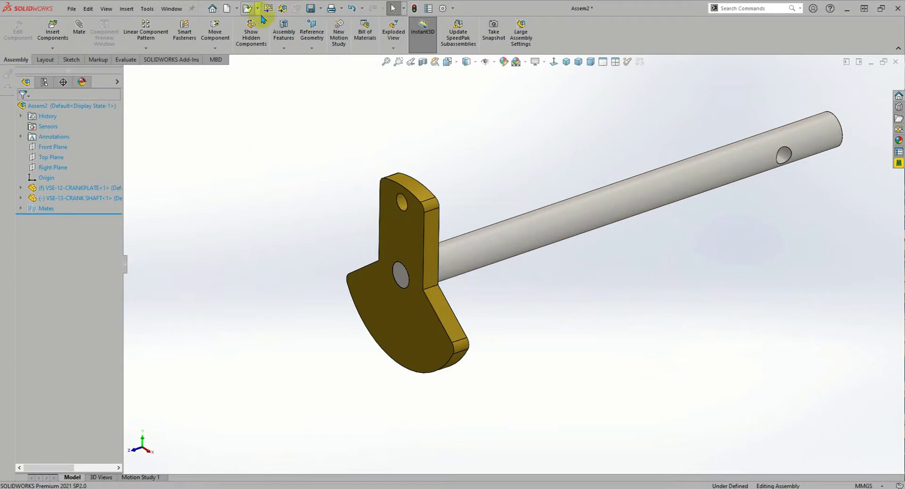
- Open VSE-14-CRANKPIN.x_t from the VSE folder as a separate part
left_click(245, 8)
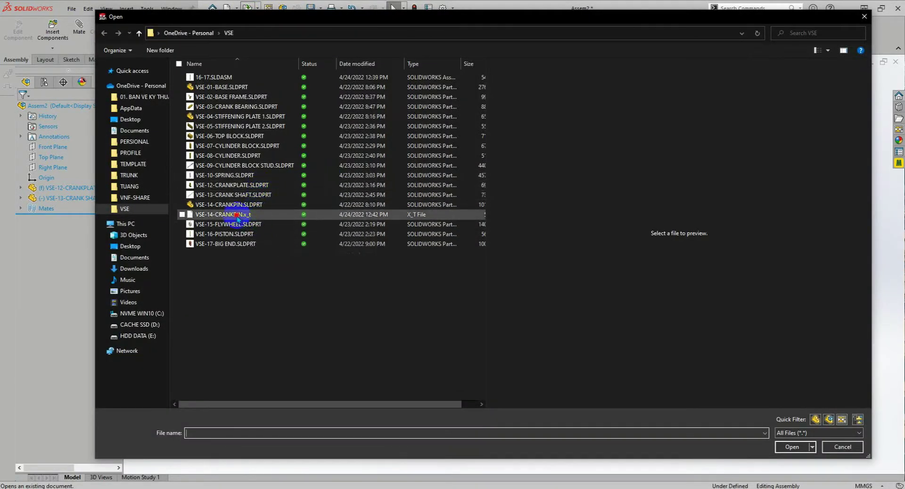
left_click(237, 218)
left_click(792, 463)
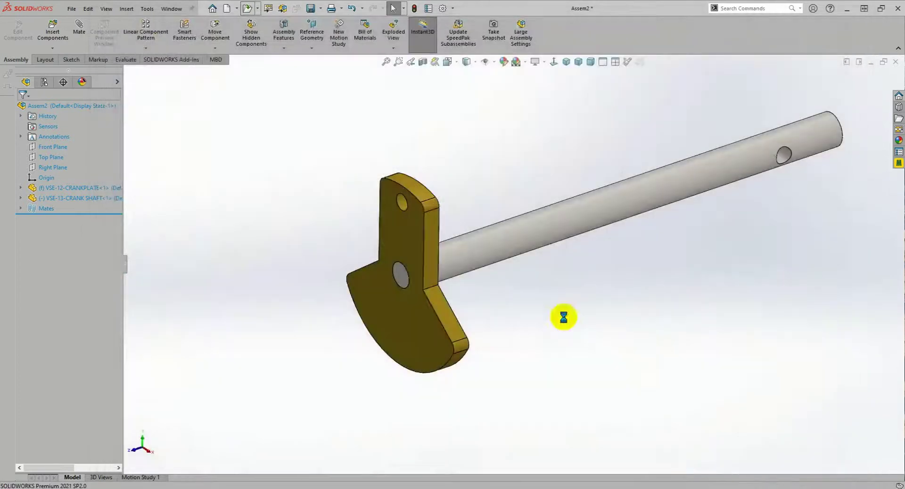
- Skip import diagnostics and feature recognition, save as VSE-14-1-CRANKPIN.SLDPRT, and close the part
left_click(508, 247)
left_click(453, 253)
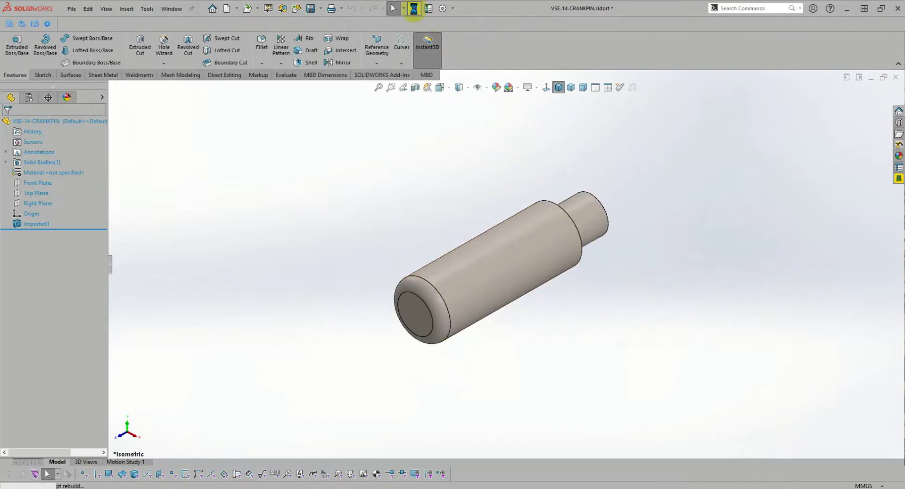
key("ctrl+s")
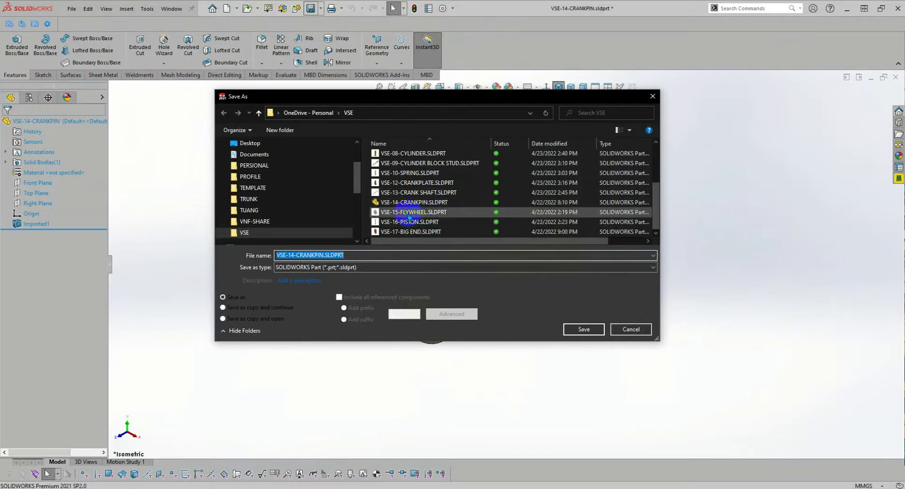
scroll(428, 206, "down", 1)
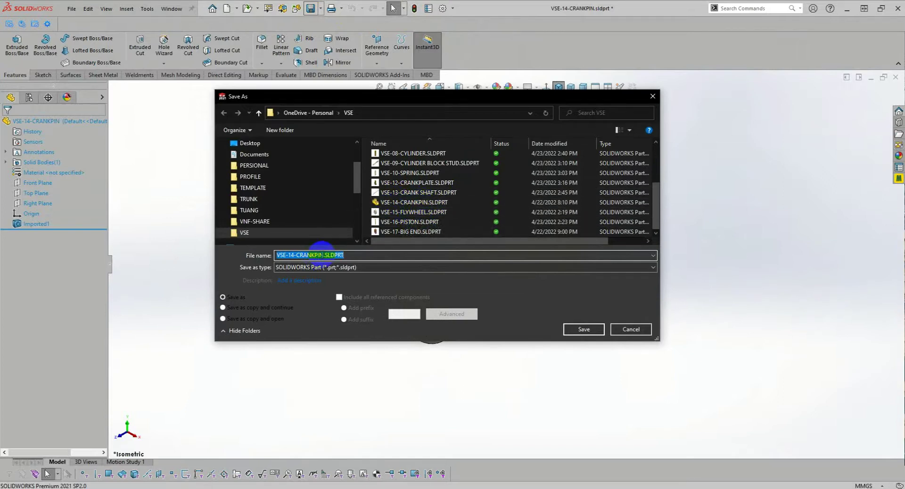
left_click(321, 255)
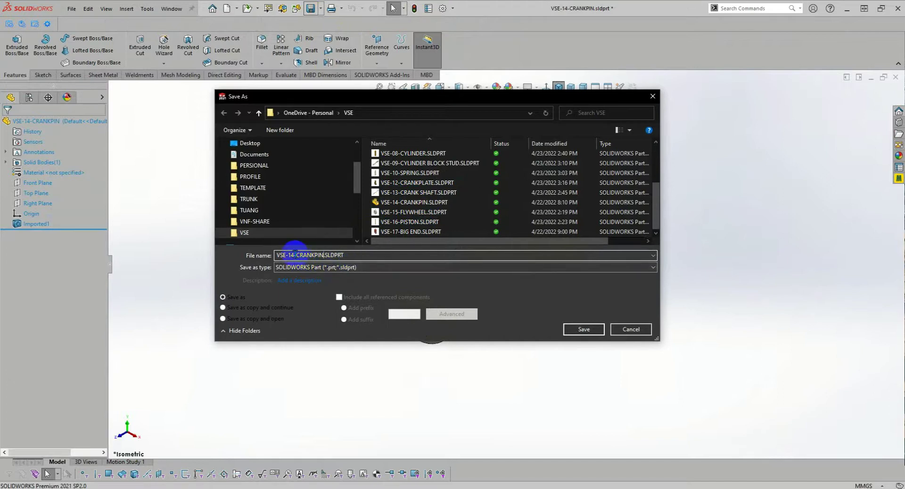
type("1")
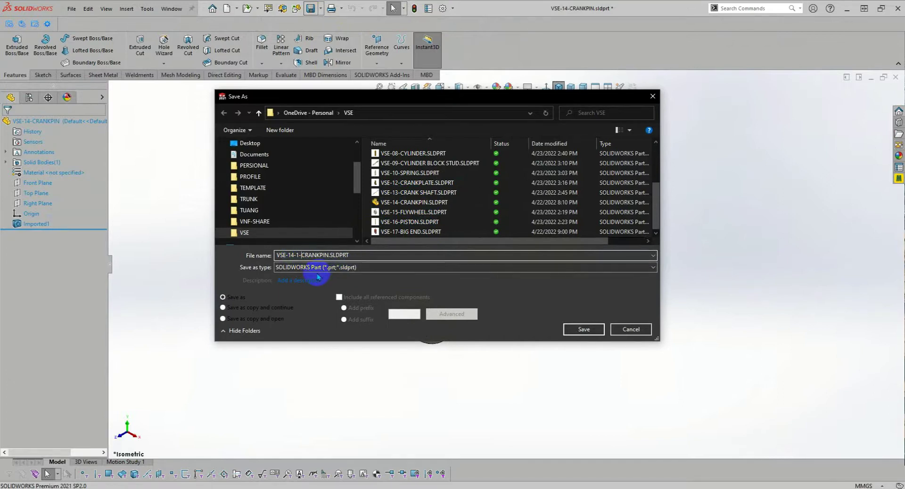
left_click(568, 329)
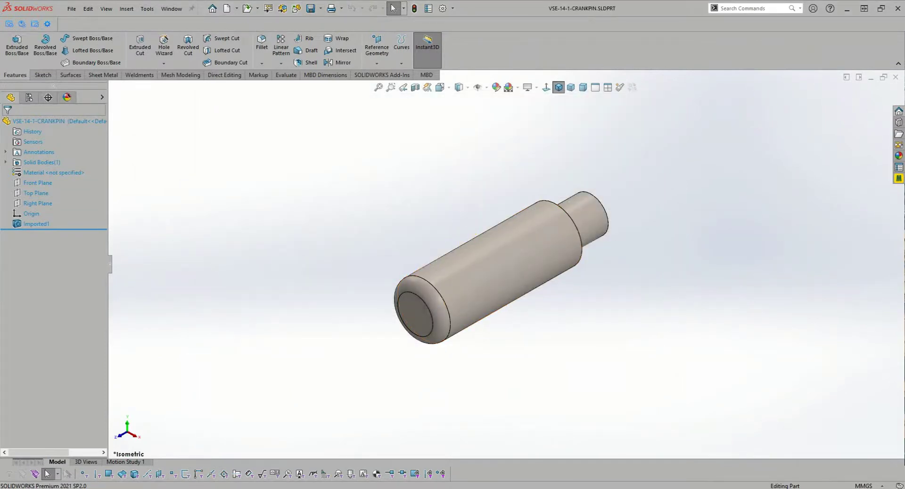
left_click(894, 78)
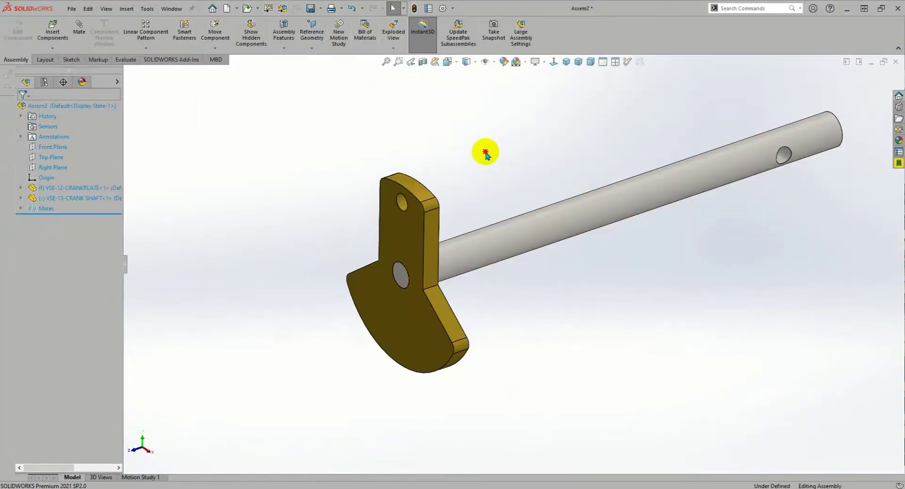
- Insert VSE-14-1-CRANKPIN.SLDPRT into Assem2 and place it above the crank plate
left_click(55, 41)
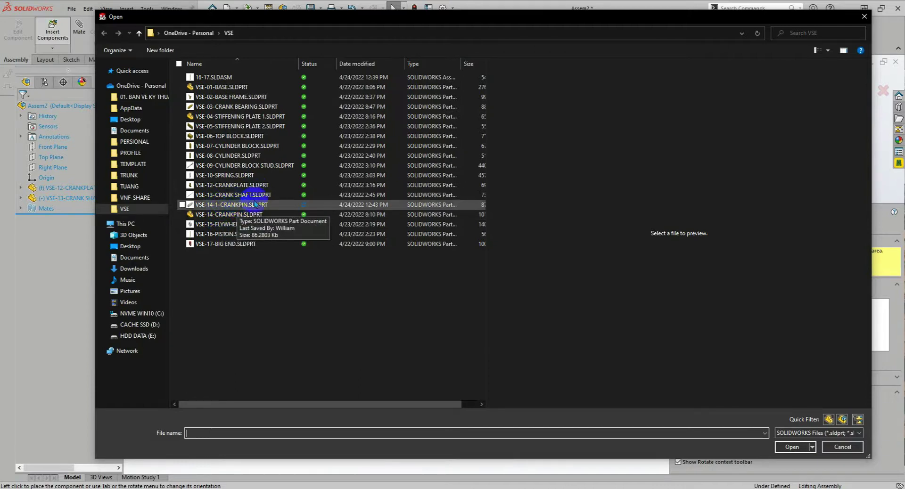
left_click(864, 17)
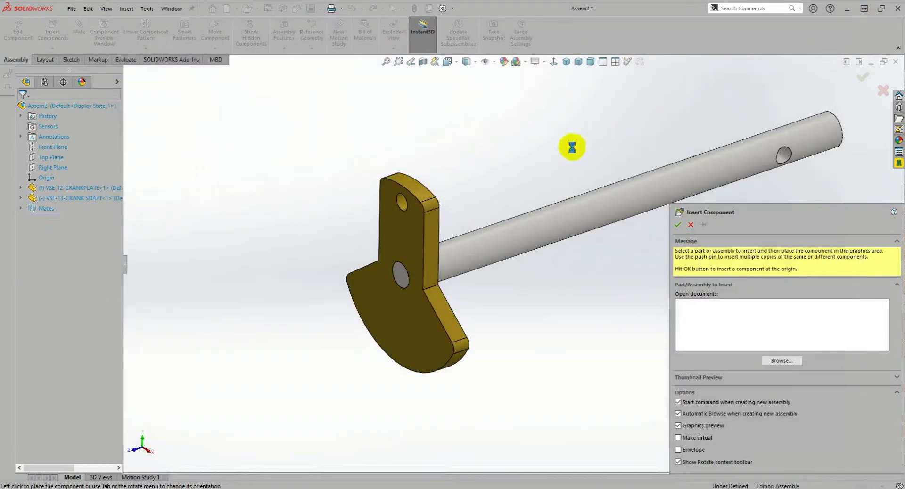
left_click(791, 363)
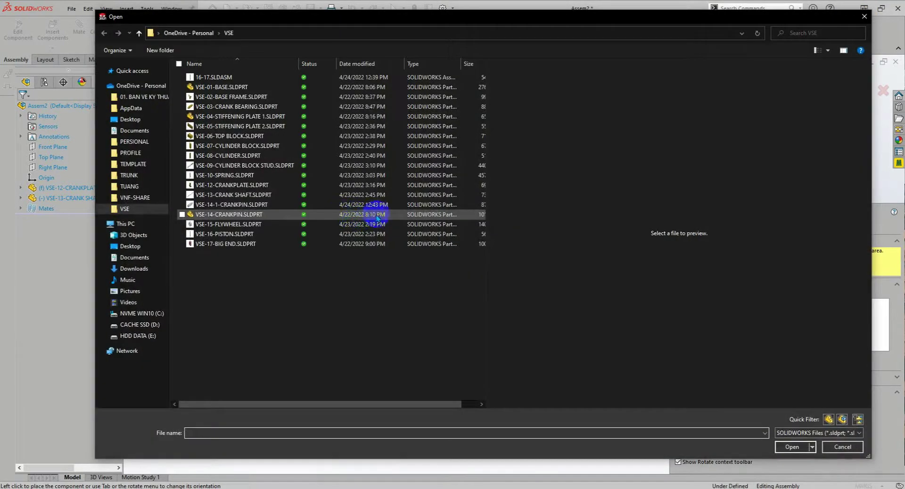
left_click(367, 205)
left_click(786, 447)
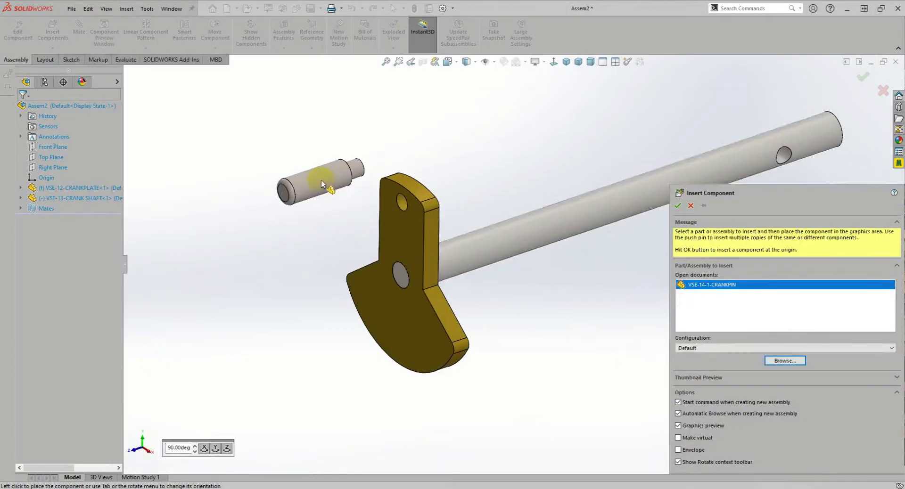
left_click(325, 160)
scroll(389, 158, "down", 2)
scroll(409, 174, "down", 2)
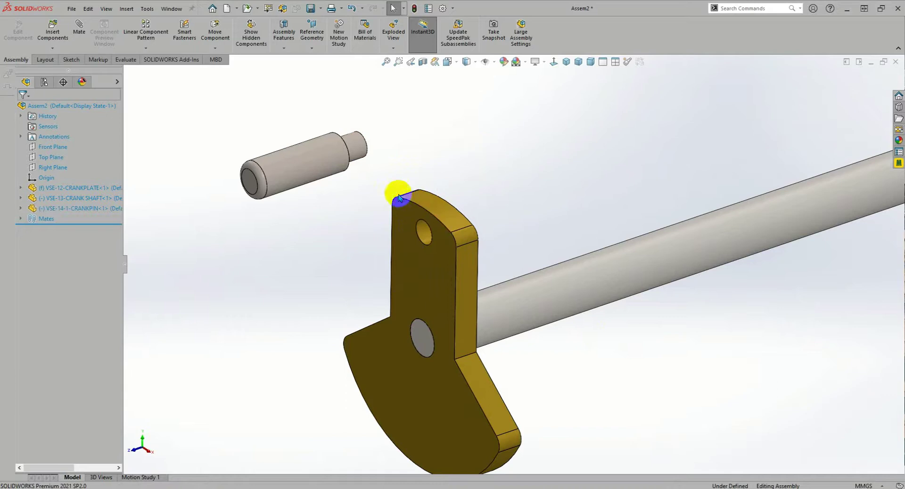
- Make the crankpin's small end concentric with the crankplate's small hole
left_click(359, 151)
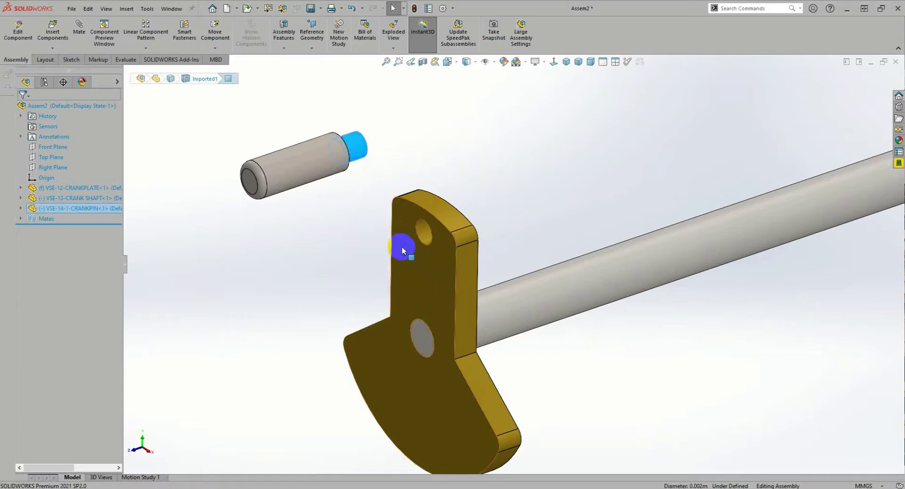
left_click(424, 234, "ctrl")
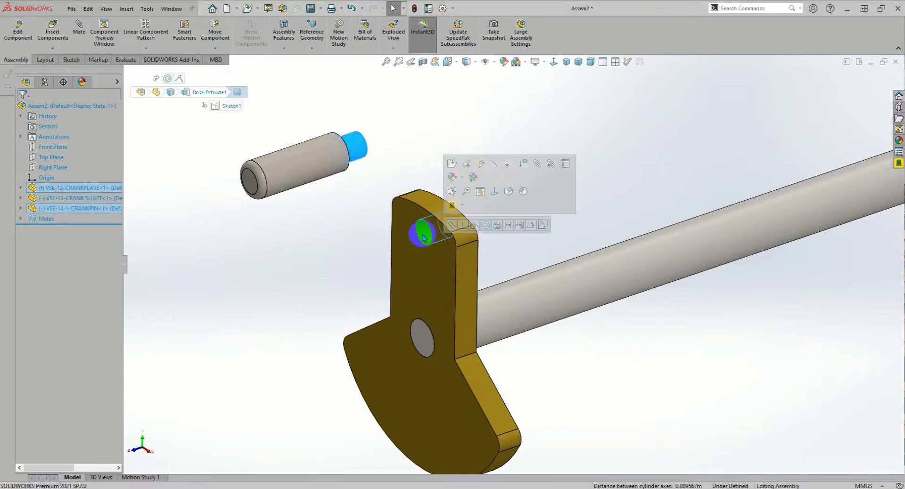
left_click(485, 225)
left_click(526, 169)
- Mate the crankpin's shoulder flush against the crankplate face
mouse_move(527, 170)
middle_mouse_down()
mouse_move(462, 189)
mouse_move(341, 196)
mouse_move(386, 248)
mouse_move(430, 246)
middle_mouse_up()
left_click(411, 257)
left_click(410, 245, "ctrl")
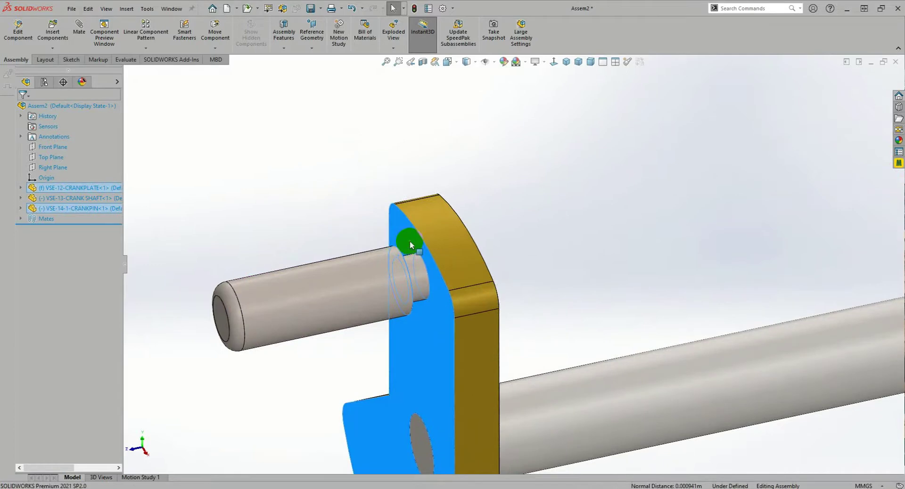
left_click(431, 233)
- Open VSE-12-CRANKPLATE as a separate part
mouse_move(516, 252)
middle_mouse_down()
mouse_move(479, 246)
mouse_move(447, 257)
middle_mouse_up()
left_click(445, 262)
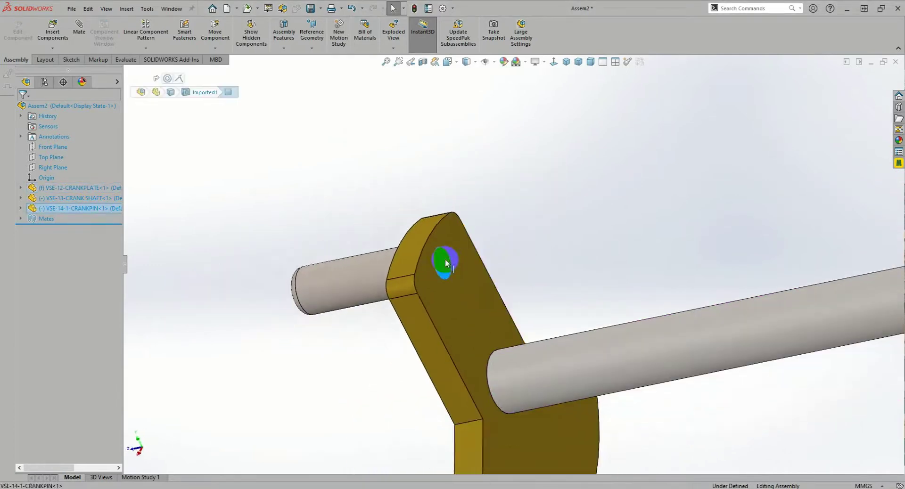
left_click(481, 270)
left_click(493, 187)
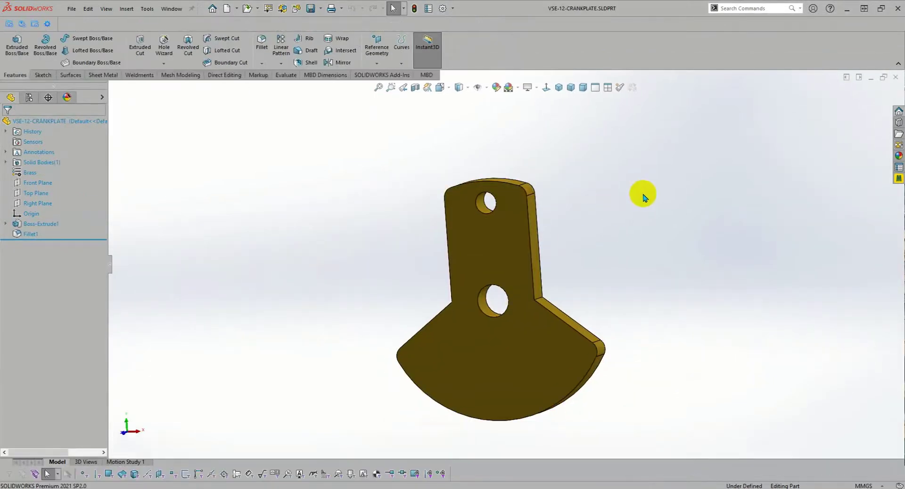
- Close the crankplate part and orbit Assem2 to inspect the plate's hole
left_click(895, 77)
middle_click_drag(508, 225, 551, 226)
scroll(465, 279, "down", 3)
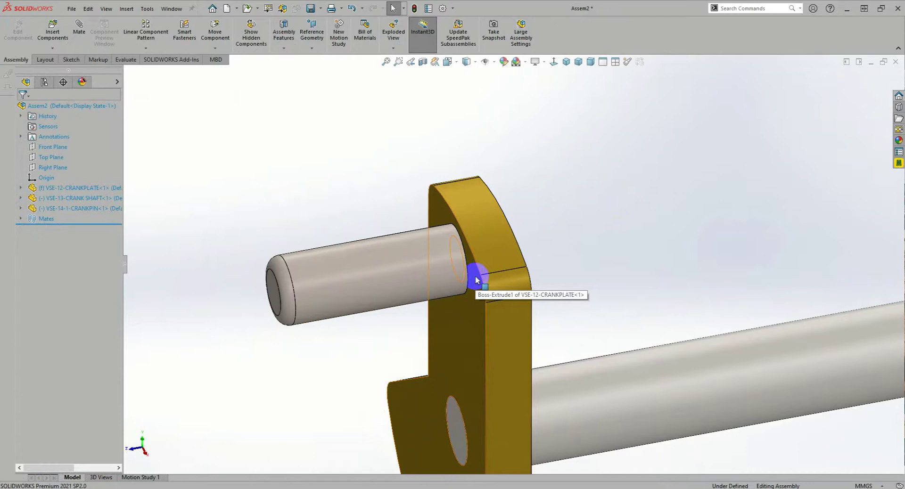
mouse_move(581, 236)
middle_mouse_down()
mouse_move(544, 250)
mouse_move(563, 233)
mouse_move(578, 238)
mouse_move(546, 250)
middle_mouse_up()
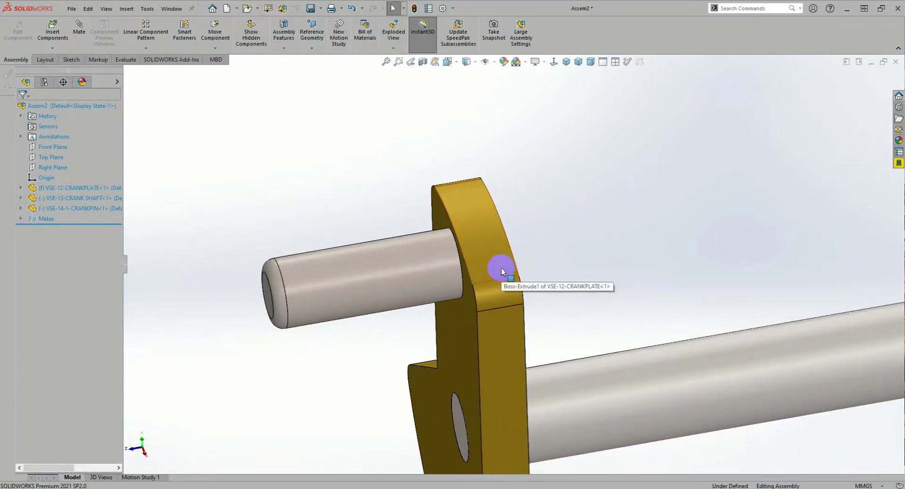
mouse_move(616, 228)
middle_mouse_down()
mouse_move(584, 236)
mouse_move(610, 232)
middle_mouse_up()
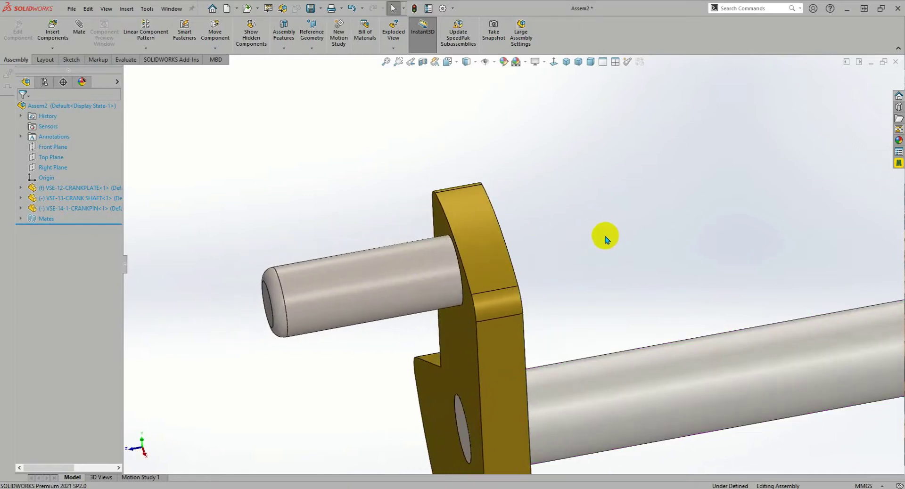
middle_click_drag(496, 275, 456, 284)
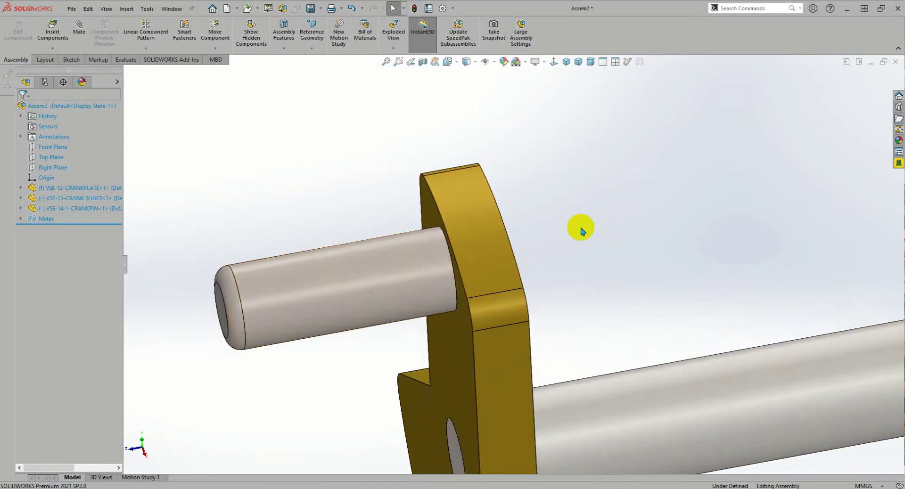
middle_click_drag(566, 237, 507, 242)
- Check the crankplate's hole and flat faces, then put away the reference drawing
left_click(456, 261)
left_click(457, 226)
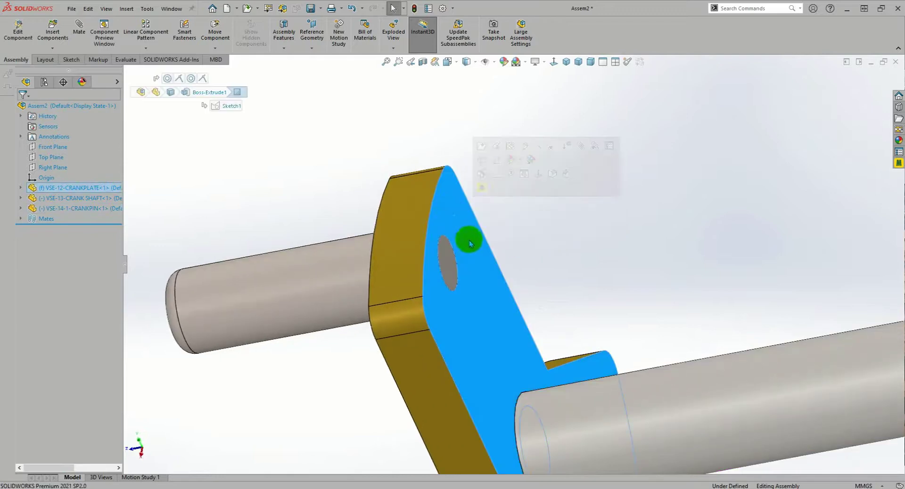
left_click(636, 222)
mouse_move(607, 232)
middle_mouse_down()
mouse_move(650, 216)
mouse_move(590, 239)
middle_mouse_up()
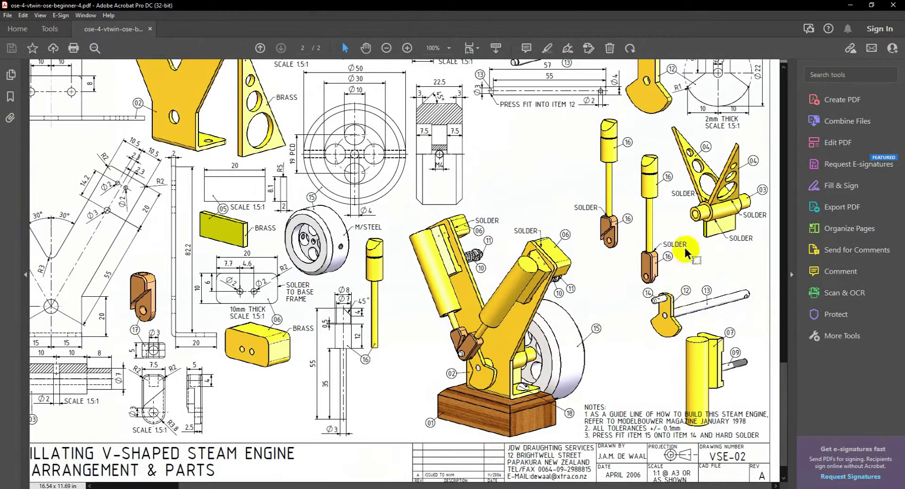
left_click(850, 6)
middle_click_drag(626, 201, 506, 262)
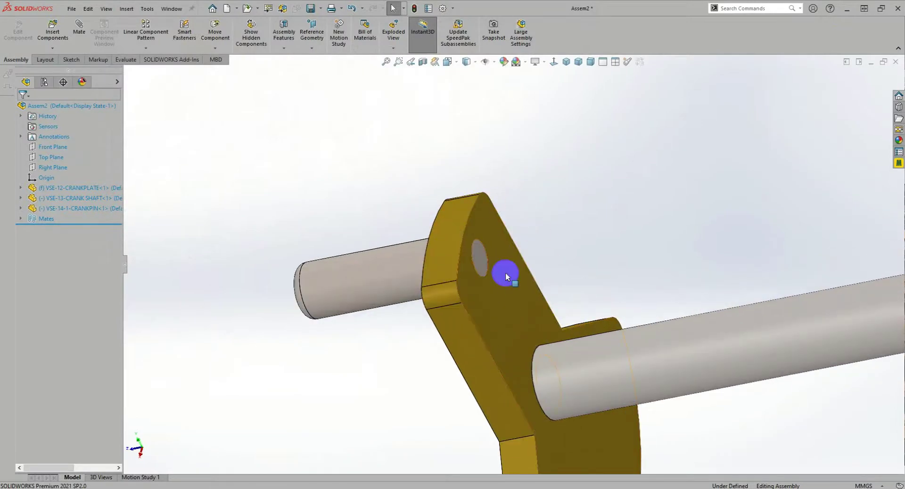
- Orbit and zoom the crank assembly to inspect the plate and pin
middle_click_drag(494, 257, 496, 267)
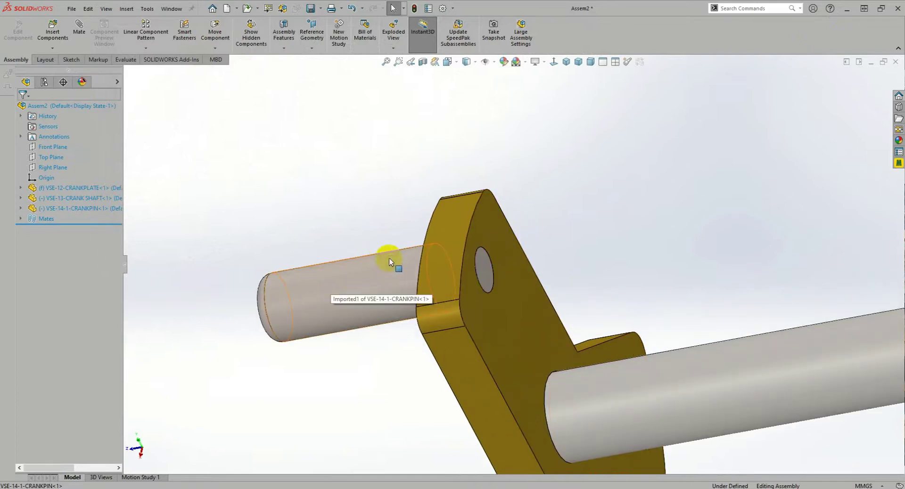
middle_click_drag(478, 268, 412, 270)
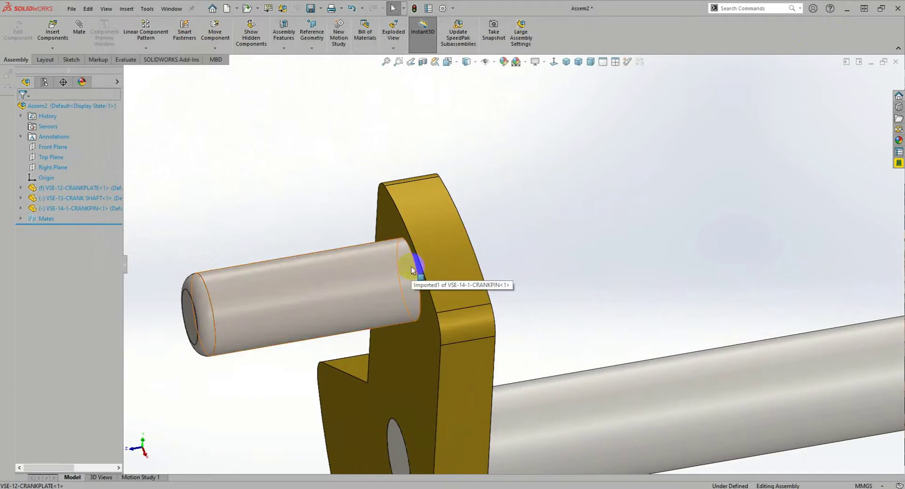
middle_click_drag(501, 246, 448, 313)
left_click(443, 306)
left_click(446, 169)
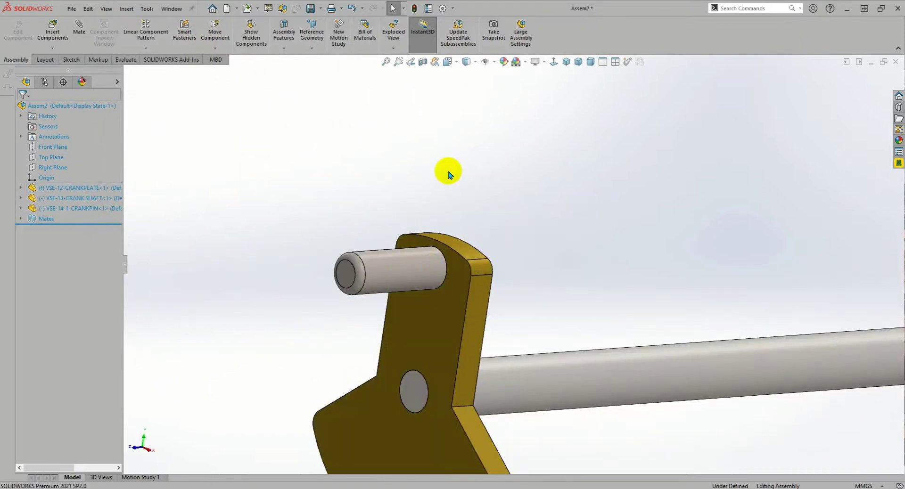
mouse_move(622, 232)
middle_mouse_down()
mouse_move(517, 305)
mouse_move(411, 305)
middle_mouse_up()
scroll(593, 245, "up", 3)
scroll(411, 305, "down", 1)
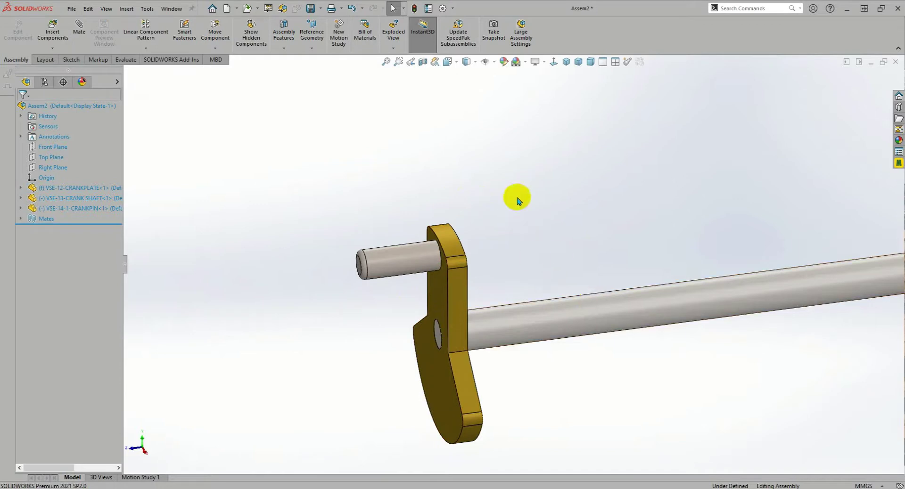
- Save the crank assembly as 12-13-14 and close it
left_click(311, 9)
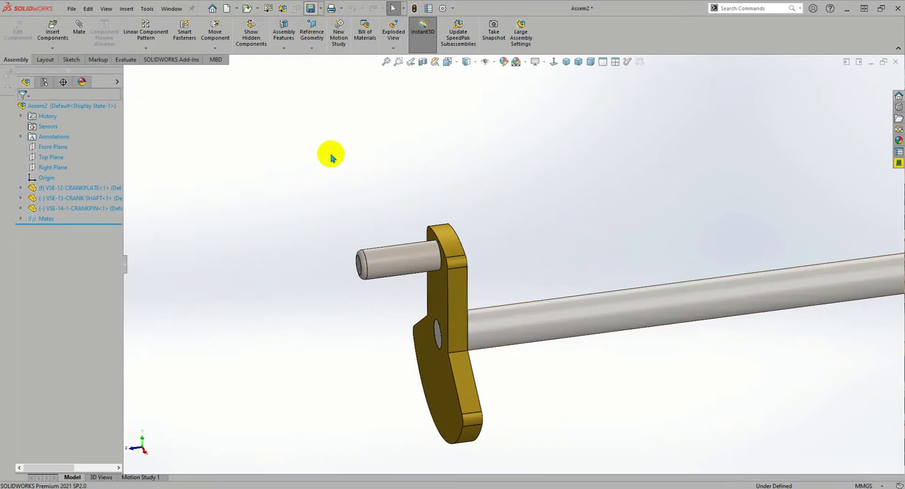
type("12-13-14")
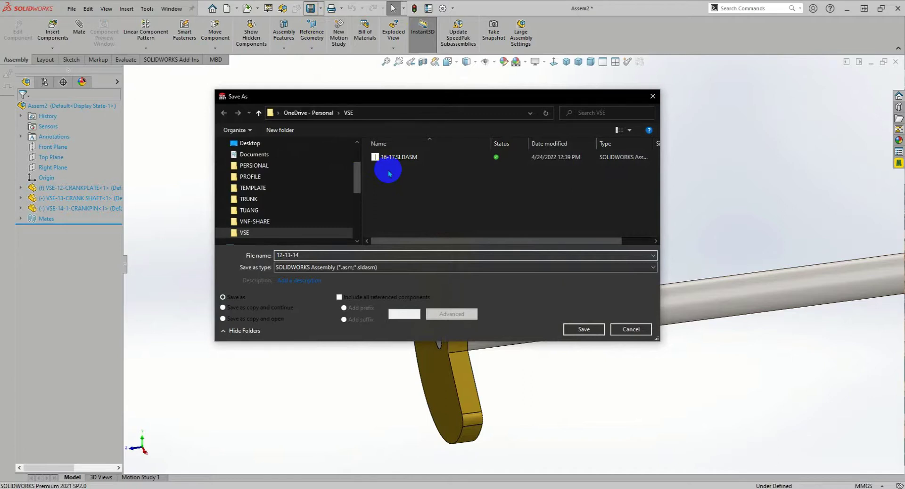
key("Return")
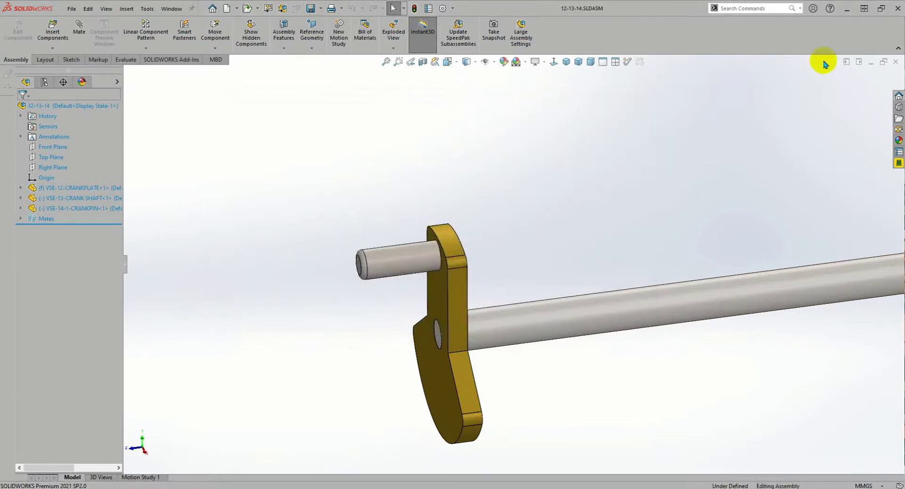
left_click(895, 62)
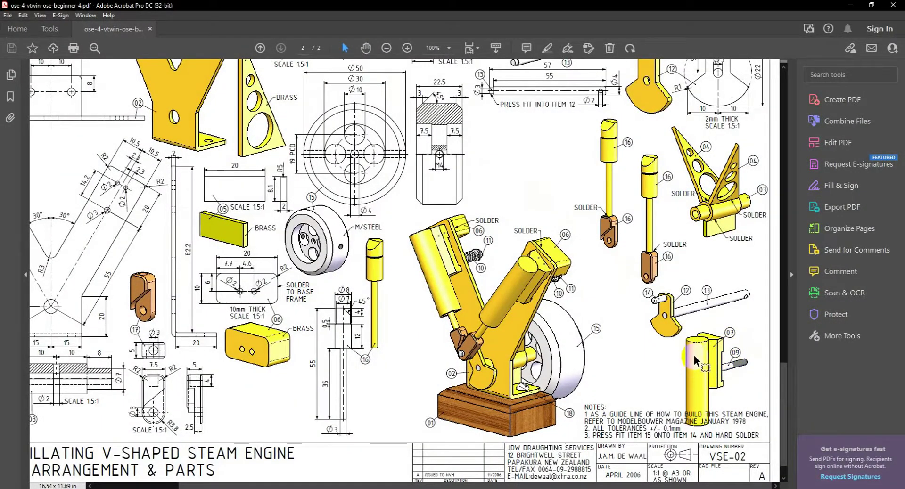
- Scroll through the steam-engine drawing in Acrobat, then minimize it
scroll(610, 270, "up", 2)
scroll(611, 273, "up", 2)
scroll(611, 273, "up", 2)
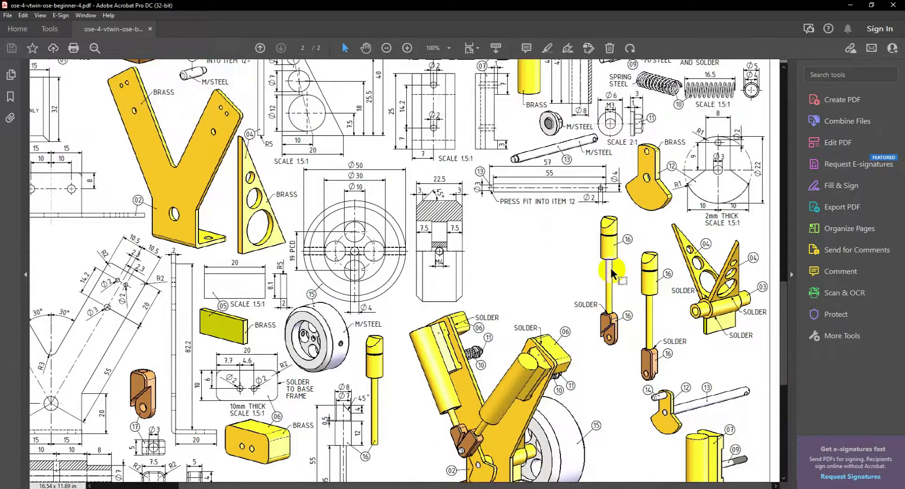
scroll(611, 272, "up", 2)
scroll(612, 249, "down", 2)
scroll(615, 252, "down", 2)
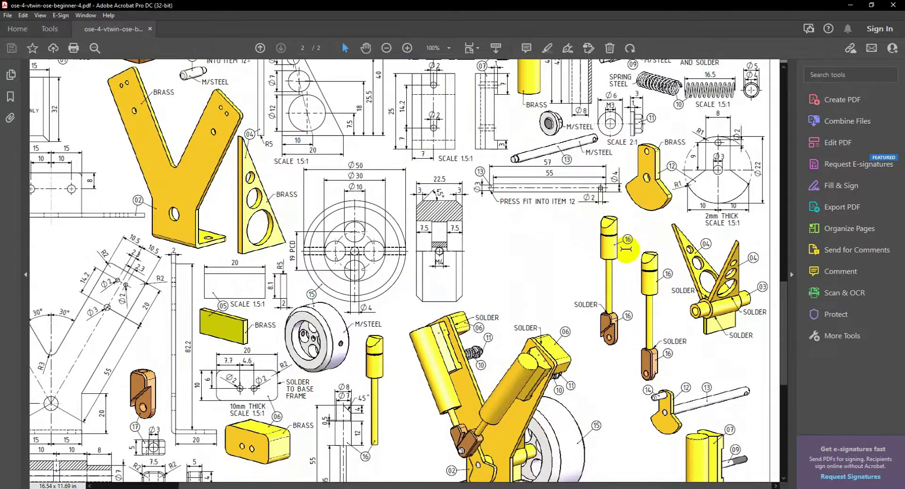
scroll(627, 257, "down", 1)
scroll(720, 407, "down", 1)
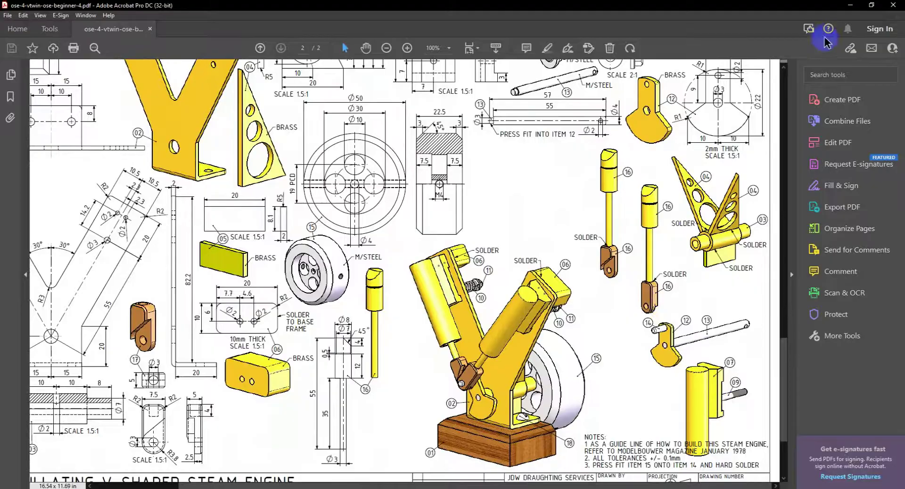
left_click(843, 9)
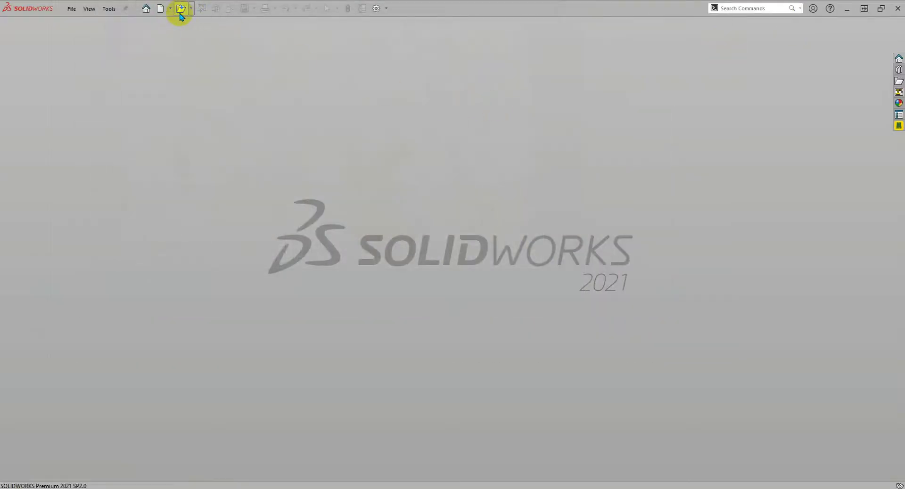
- Create a new assembly and load VSE-07-CYLINDER BLOCK.SLDPRT for placement
left_click(160, 9)
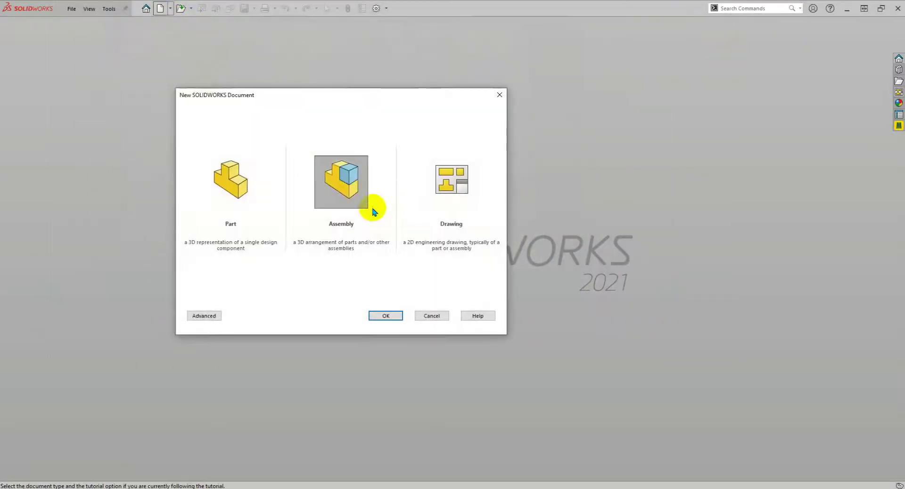
left_click(387, 317)
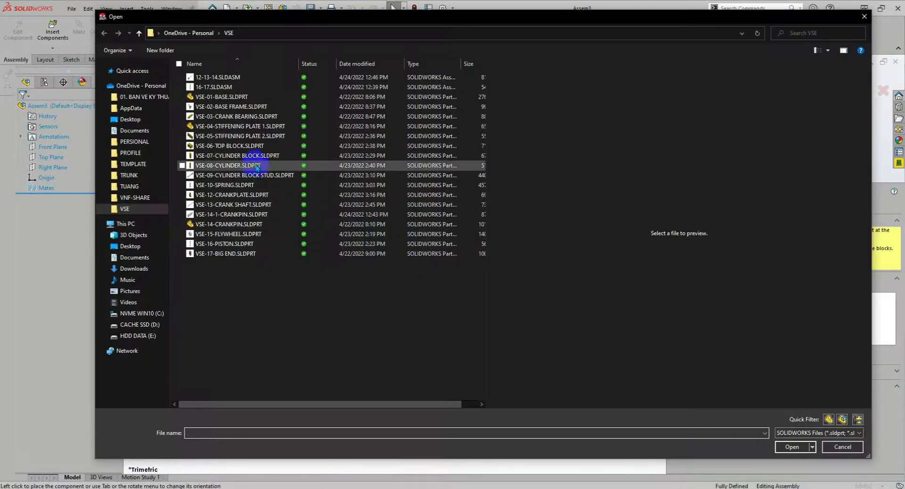
left_click(222, 157)
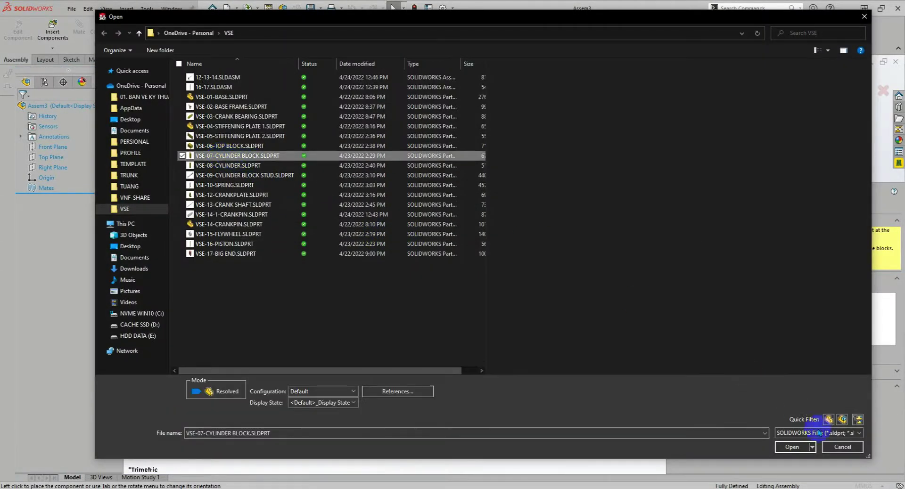
left_click(794, 447)
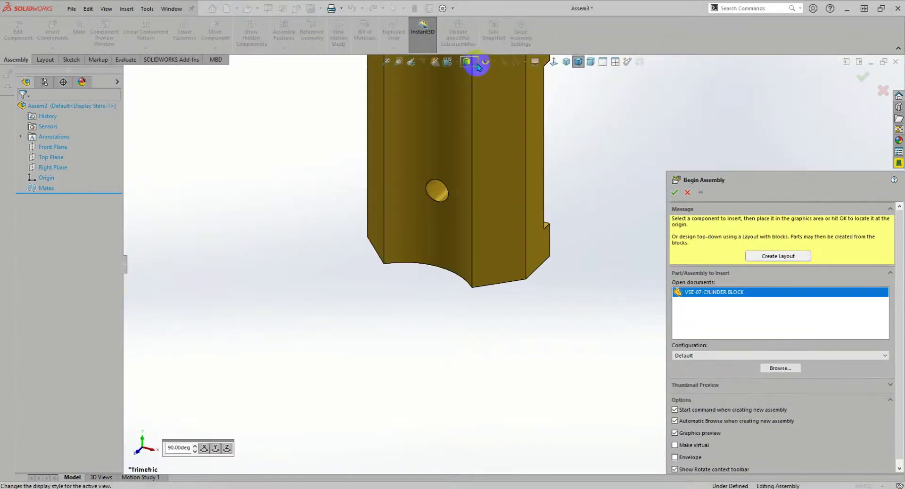
left_click(493, 61)
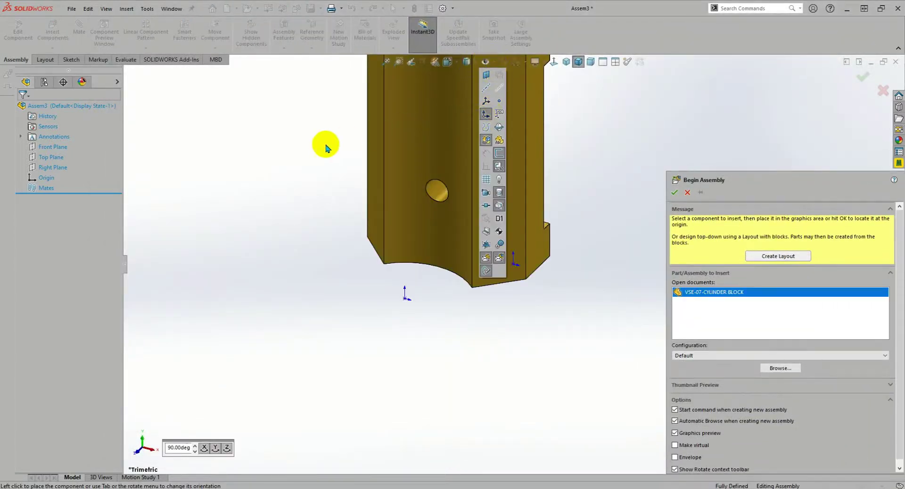
left_click_drag(306, 158, 517, 267)
- Fix the cylinder block at the origin and insert VSE-08-CYLINDER beside it
left_click(517, 267)
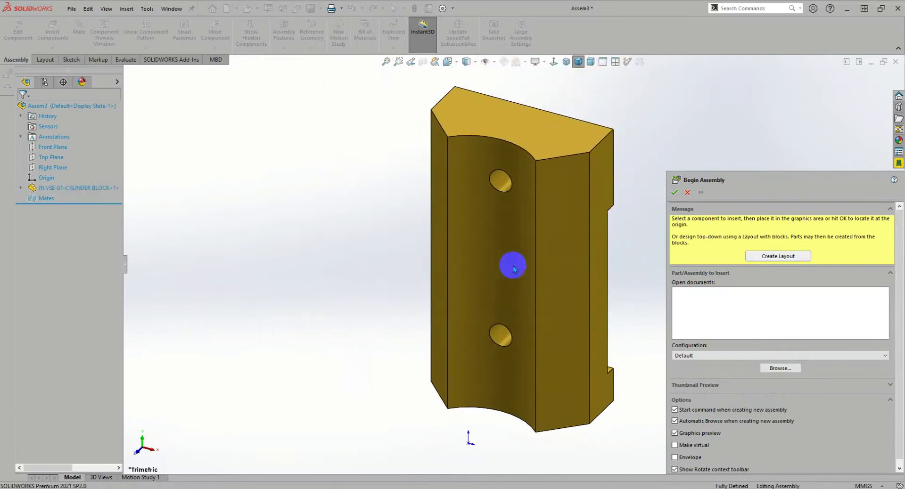
left_click(494, 63)
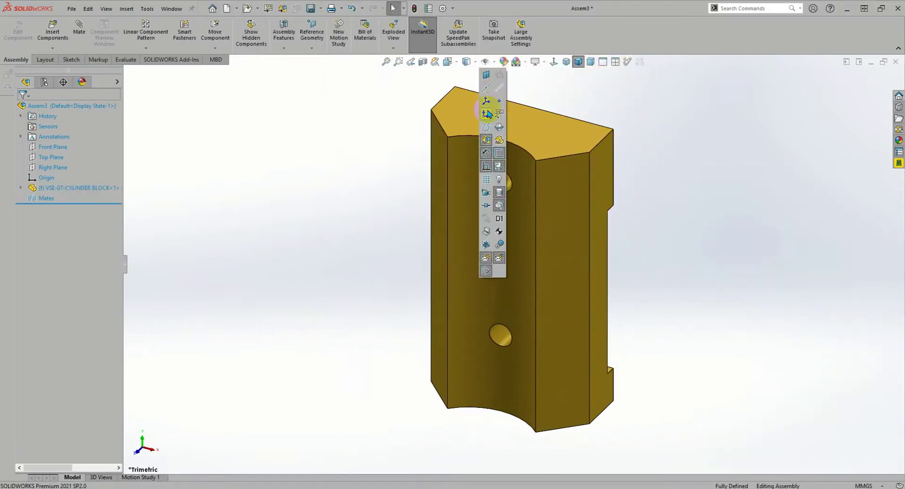
left_click(52, 29)
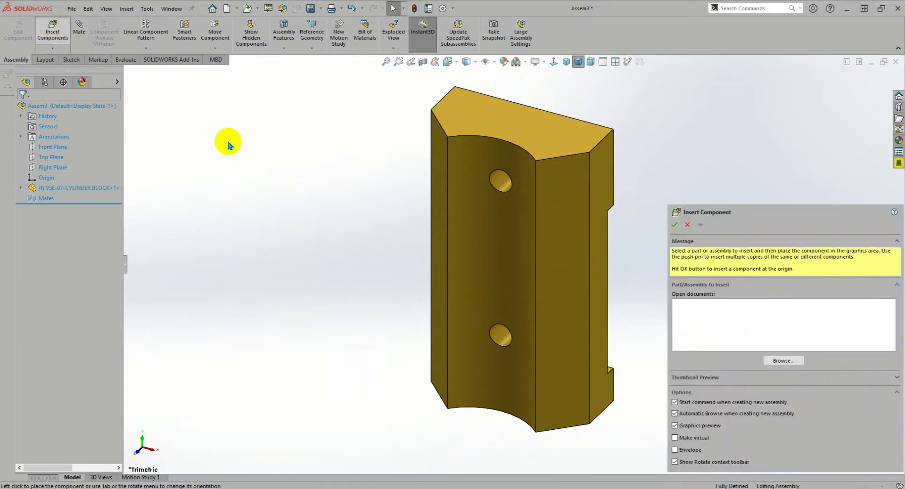
left_click(254, 166)
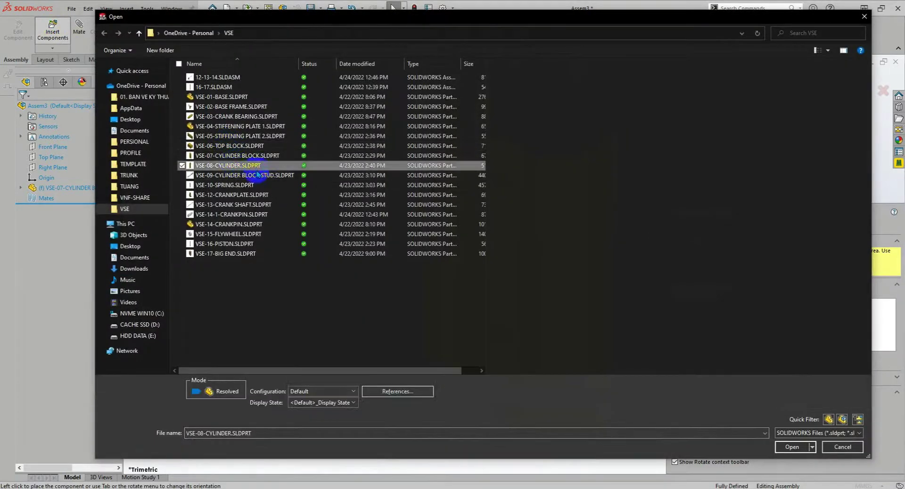
left_click(792, 447)
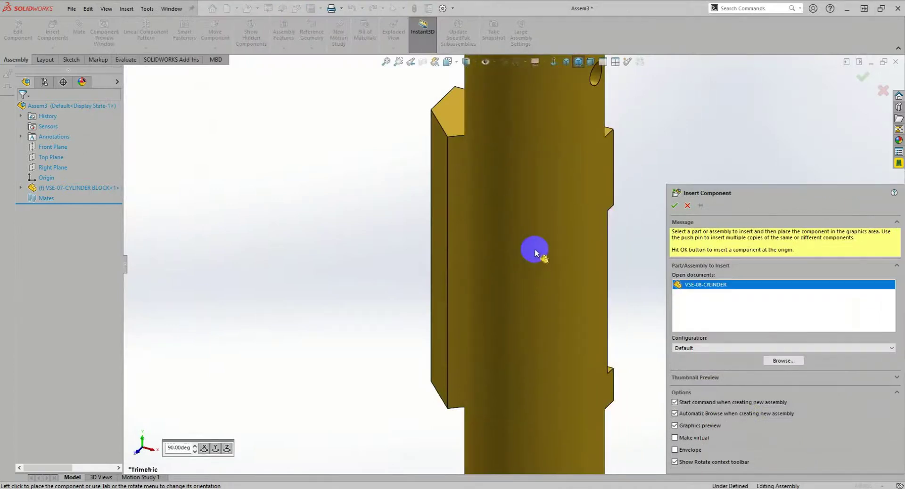
scroll(534, 253, "up", 5)
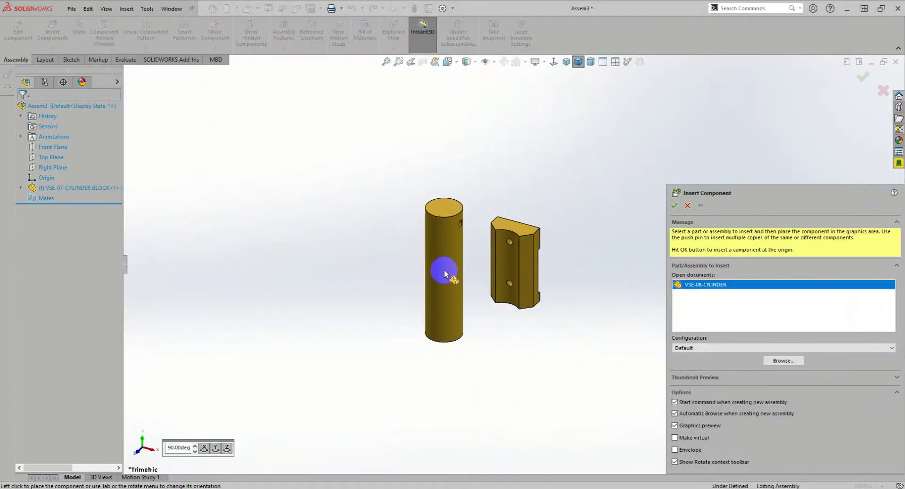
left_click(453, 283)
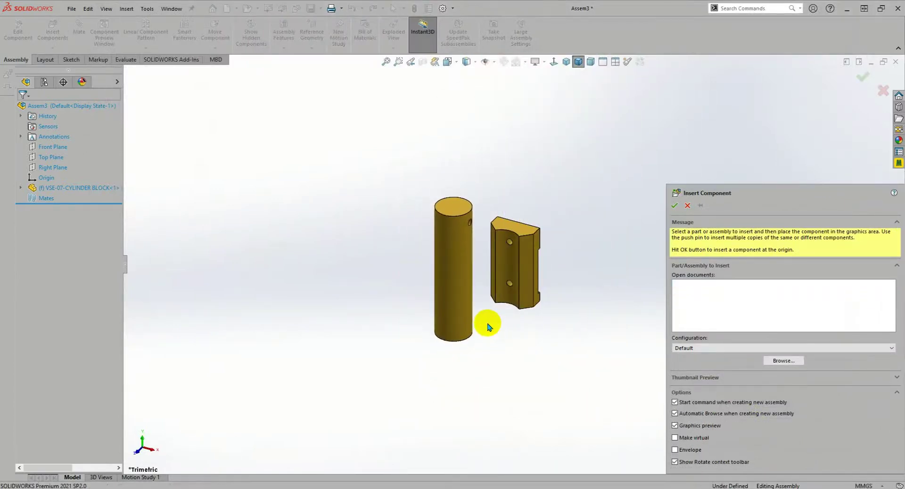
middle_click_drag(488, 326, 507, 266)
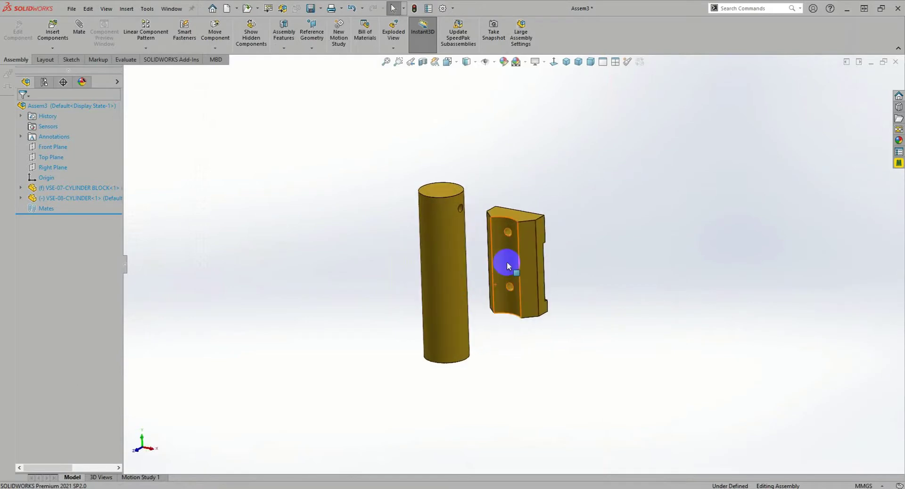
scroll(507, 266, "down", 3)
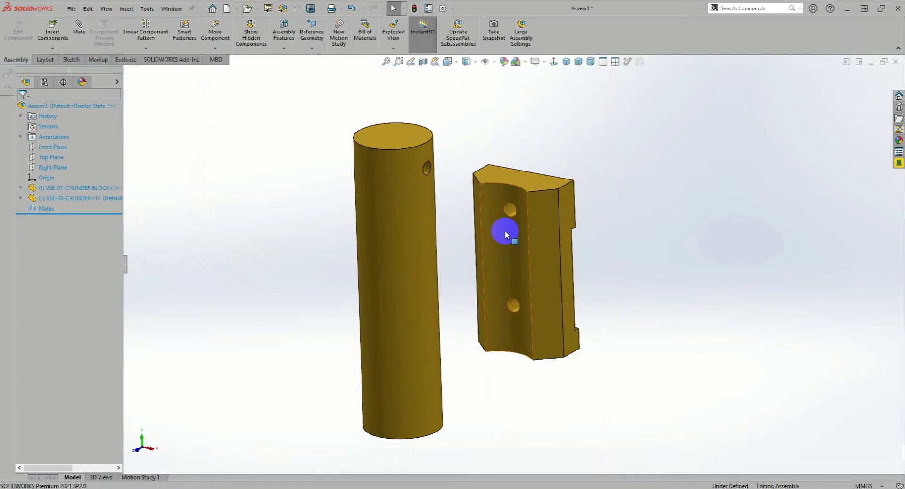
- Make the cylinder concentric with the block's curved face and slide it below the block
left_click(503, 229)
left_click(413, 225, "ctrl")
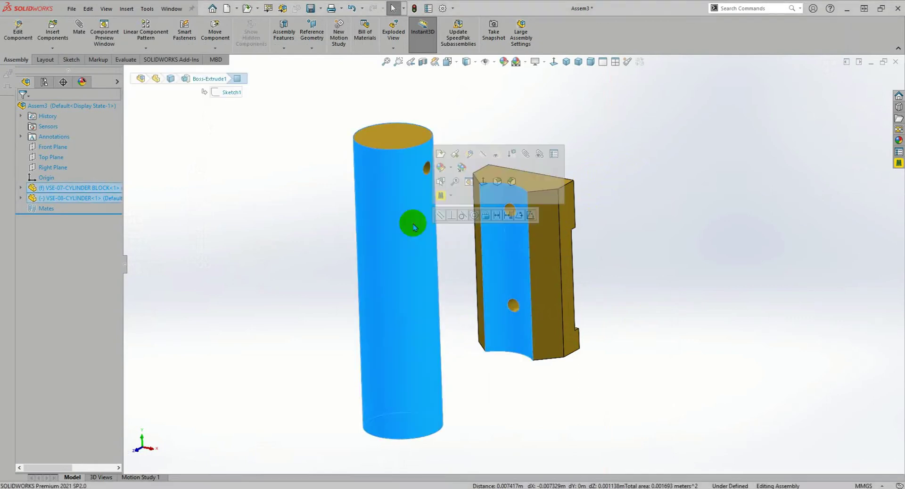
left_click(475, 215)
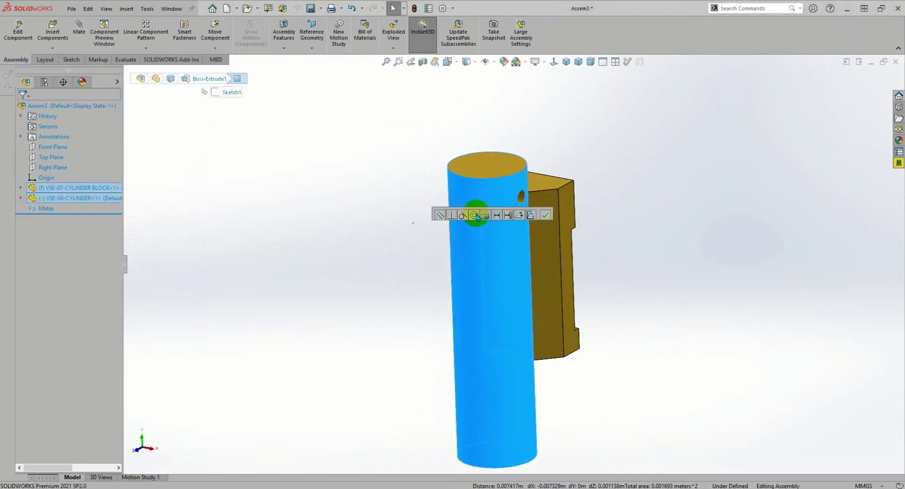
left_click(476, 216)
left_click_drag(504, 237, 475, 358)
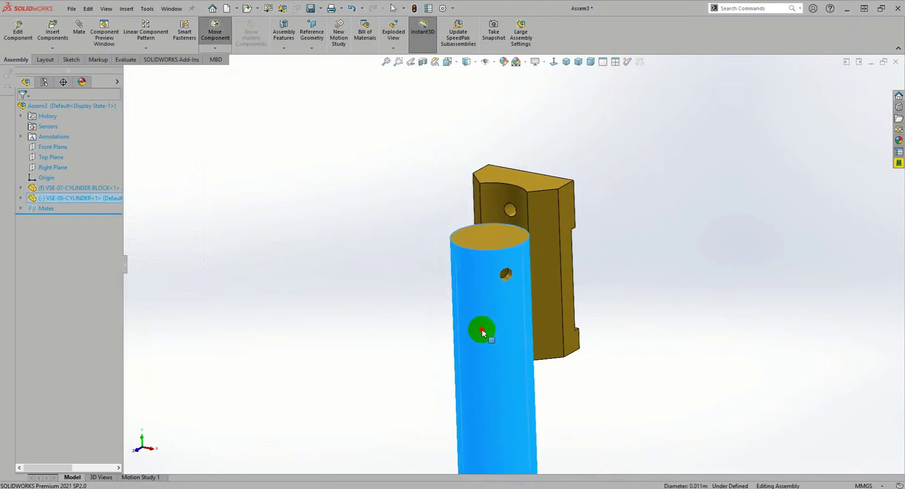
left_click(614, 203)
scroll(492, 227, "down", 3)
scroll(516, 219, "down", 3)
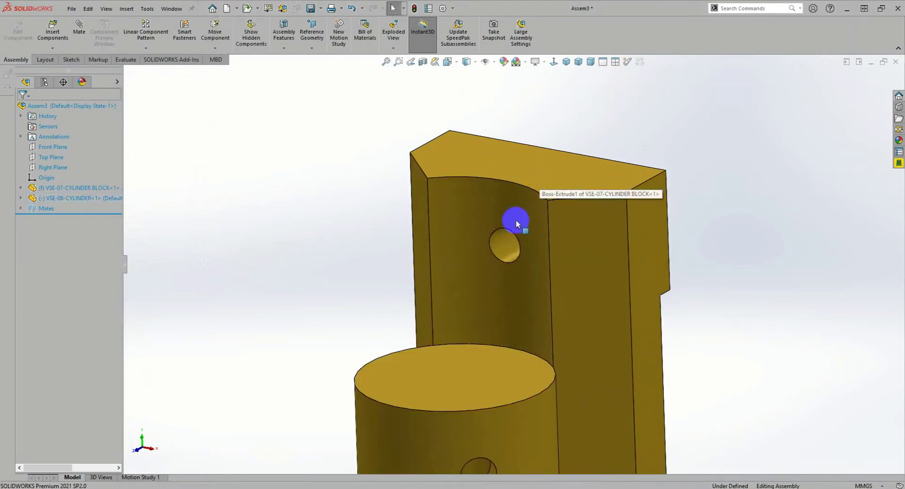
- Try aligning the block's and cylinder's side holes, then undo back to the defined position
left_click(503, 247)
scroll(499, 330, "down", 2)
left_click(495, 451, "ctrl")
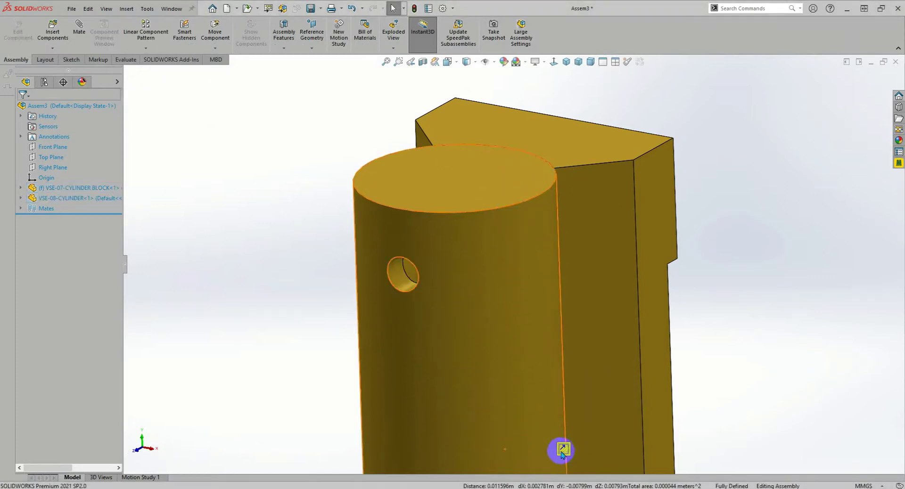
left_click_drag(563, 450, 579, 418)
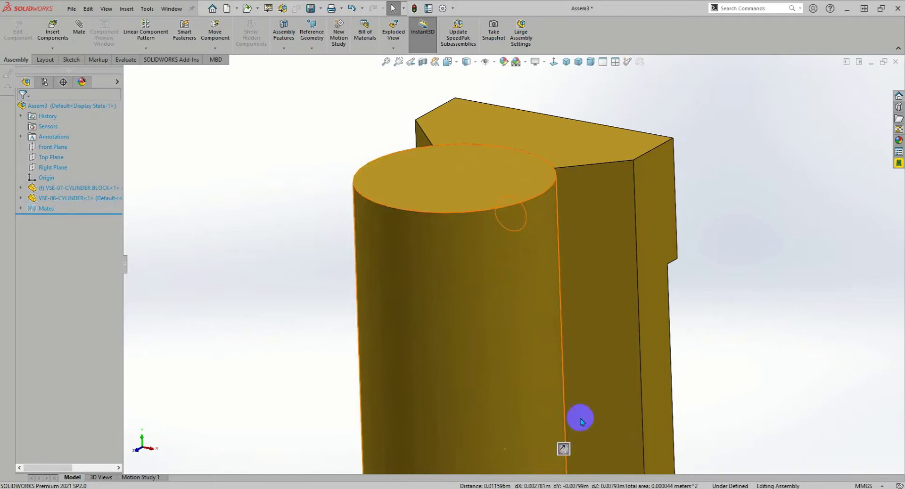
scroll(696, 192, "up", 2)
scroll(696, 192, "up", 3)
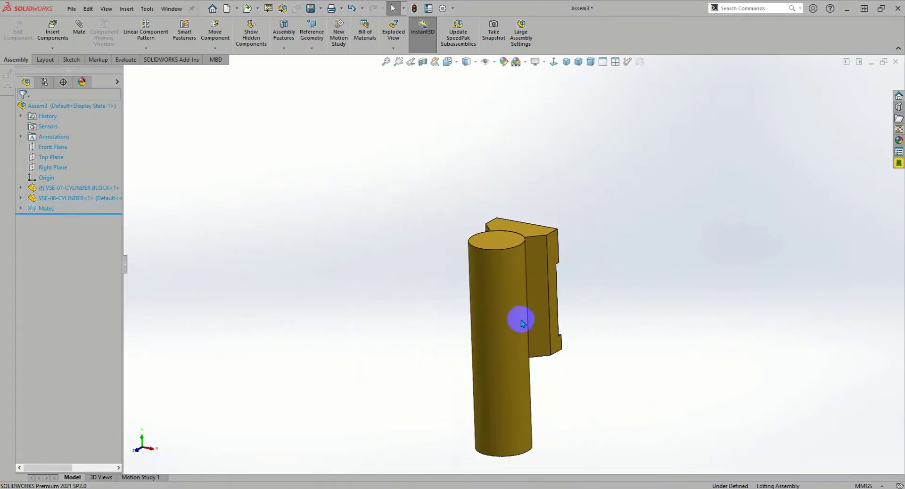
middle_click_drag(521, 317, 599, 283)
scroll(620, 263, "down", 3)
key("ctrl+z")
key("ctrl+z")
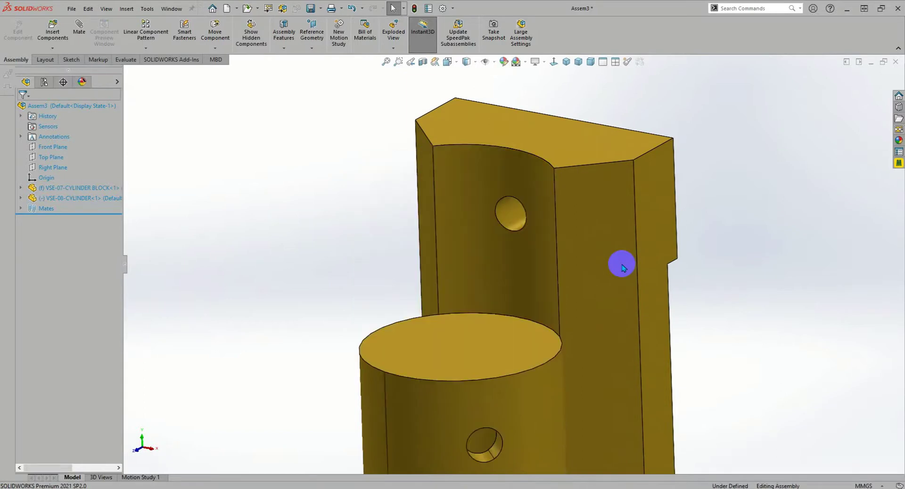
- Add a Concentric mate between the block's side hole and the cylinder's hole, then undo it
left_click(511, 213)
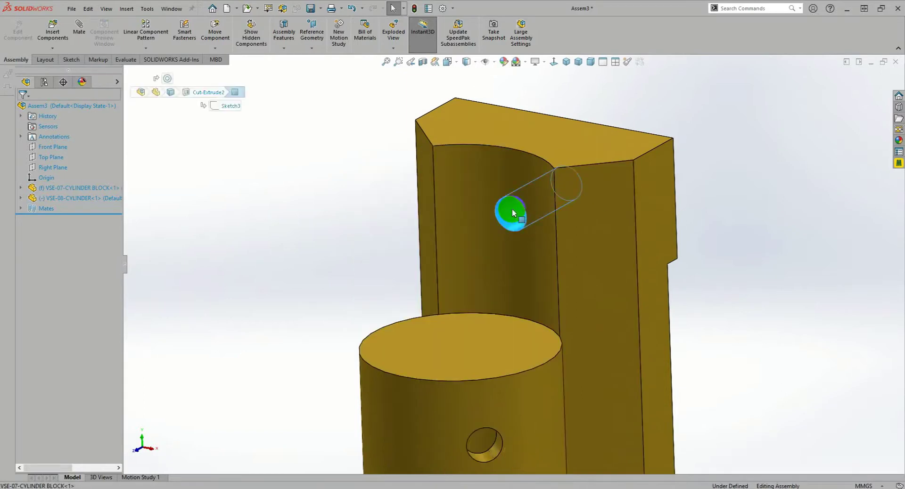
left_click(487, 450, "ctrl")
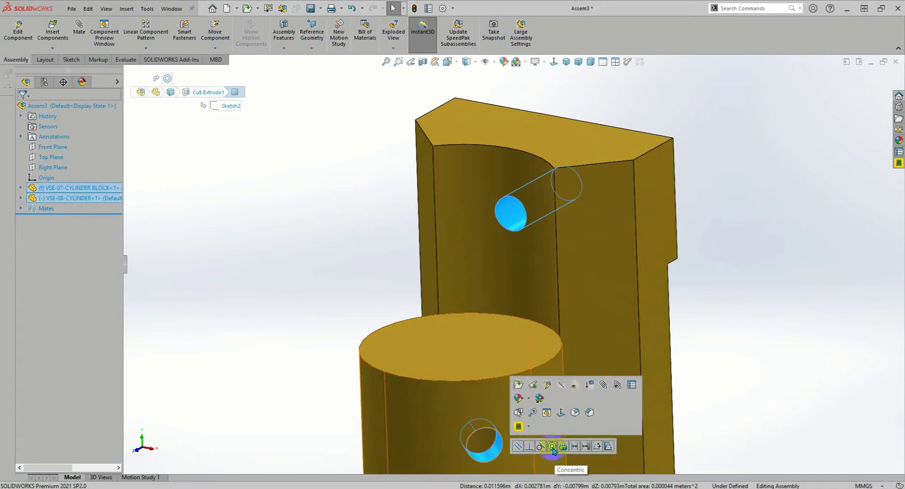
left_click(552, 447)
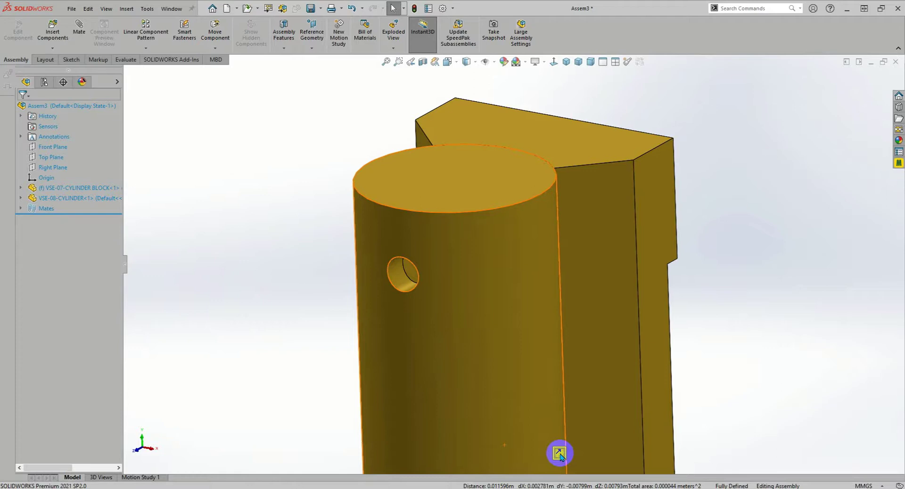
key("ctrl+z")
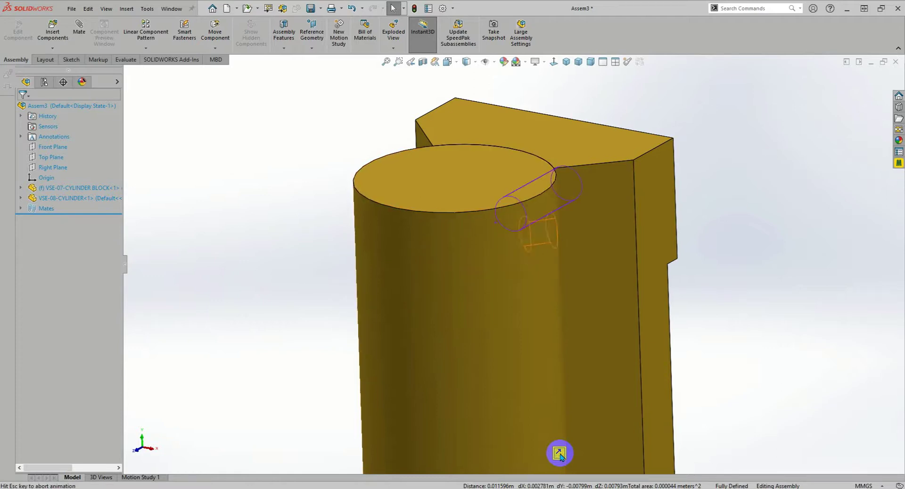
- Insert VSE-09-CYLINDER BLOCK STUD into Assem3
scroll(710, 315, "up", 5)
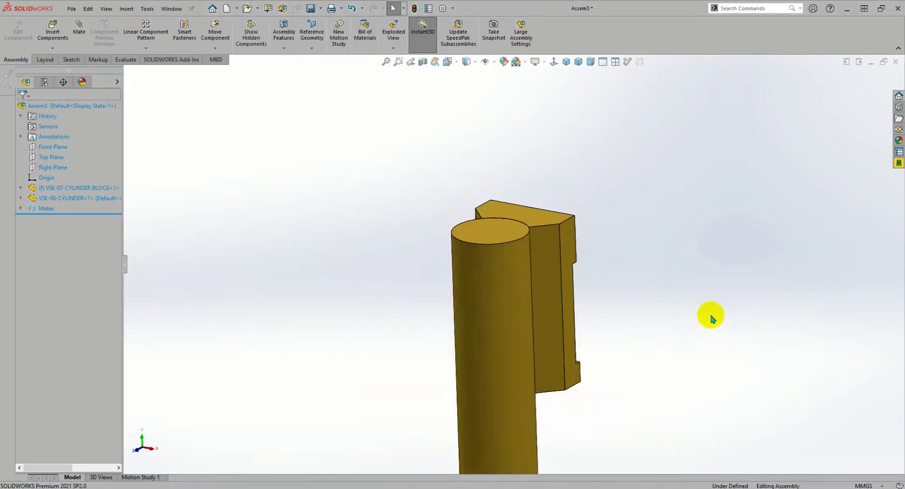
middle_click_drag(711, 317, 544, 399)
scroll(539, 313, "down", 2)
scroll(509, 313, "down", 3)
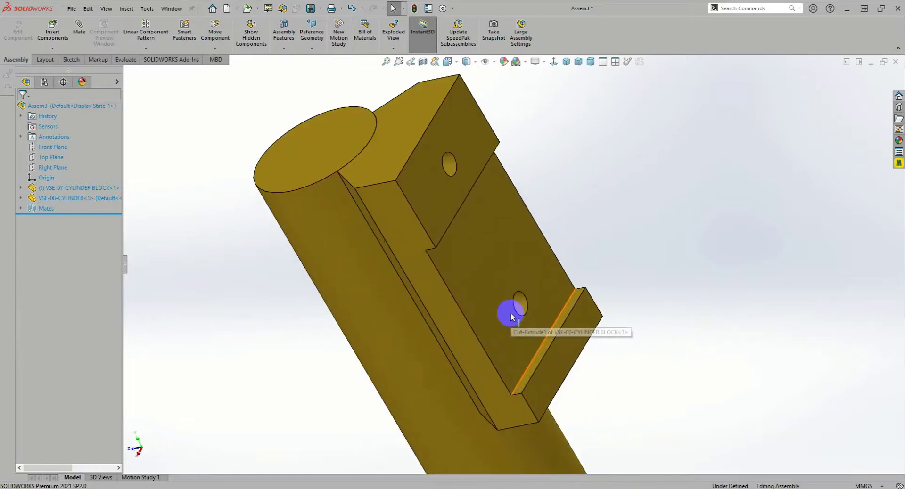
left_click(53, 29)
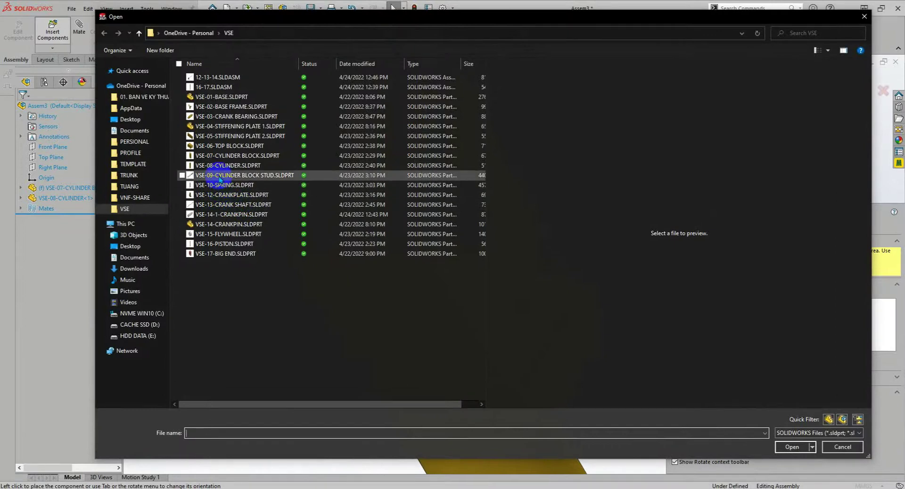
left_click(220, 175)
left_click(796, 448)
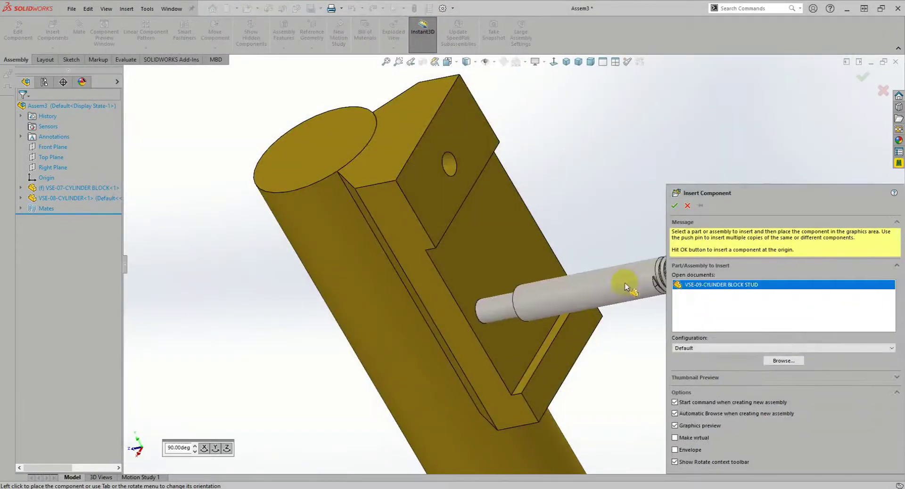
scroll(636, 283, "up", 5)
scroll(626, 273, "up", 1)
left_click(584, 254)
scroll(560, 283, "down", 2)
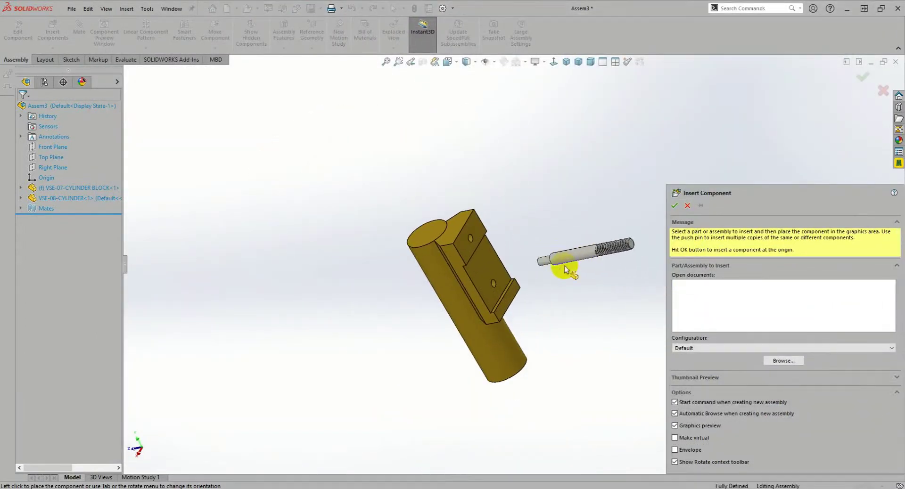
scroll(565, 278, "down", 1)
scroll(503, 247, "down", 3)
- Make the stud concentric with the block's lower hole
left_click(497, 228)
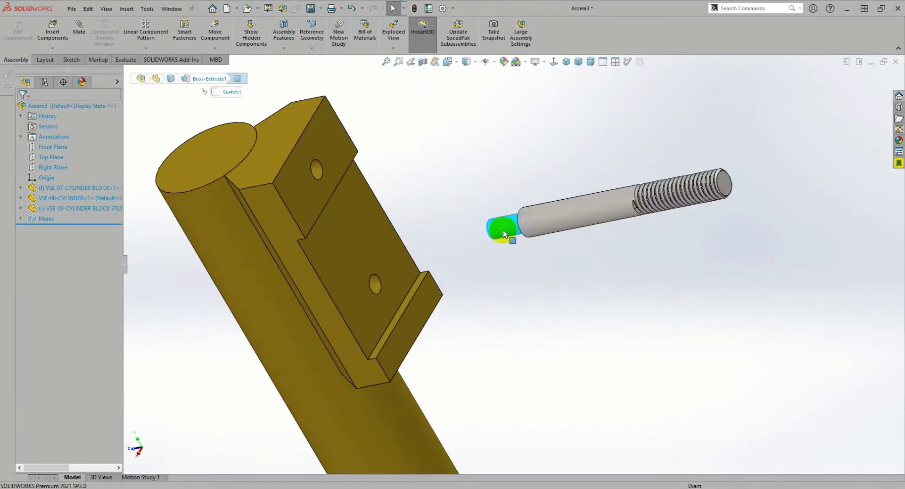
left_click(375, 286, "ctrl")
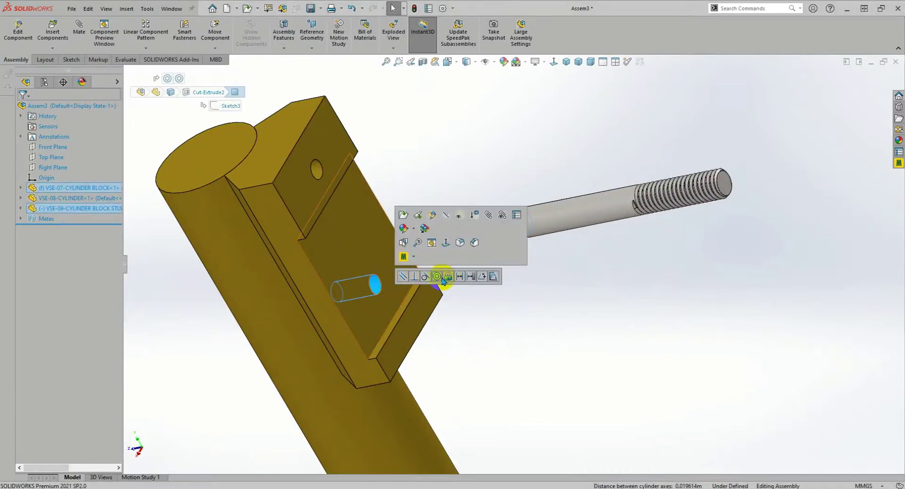
left_click(437, 276)
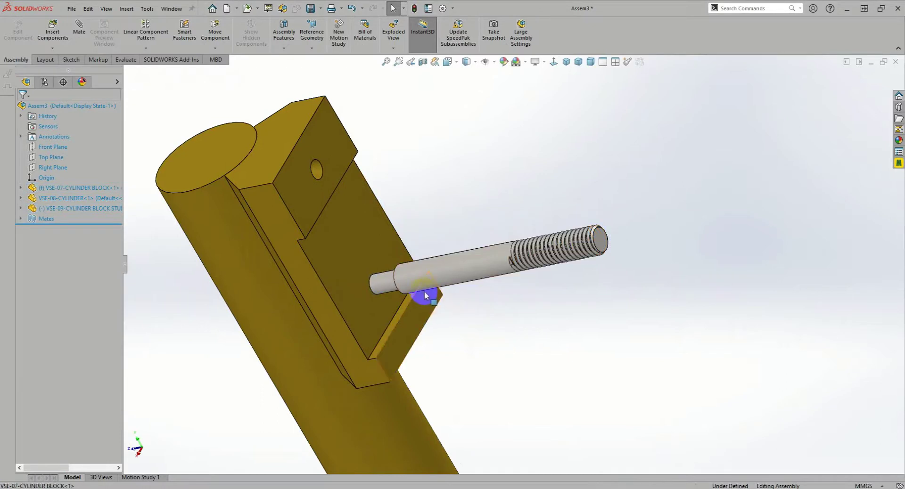
middle_click_drag(424, 296, 469, 293)
scroll(471, 288, "down", 4)
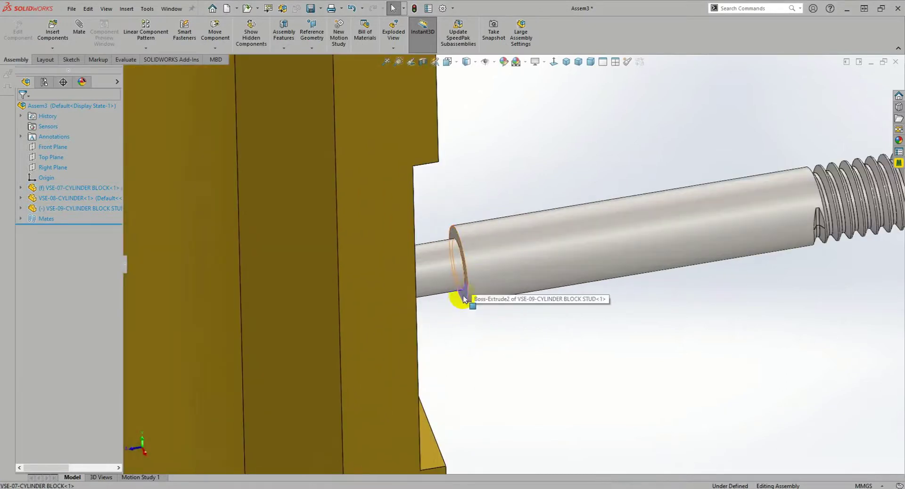
- Mate the stud's shoulder coincident with the block's slot face
left_click(463, 299)
scroll(452, 304, "up", 3)
mouse_move(449, 307)
middle_mouse_down()
mouse_move(410, 314)
mouse_move(468, 312)
middle_mouse_up()
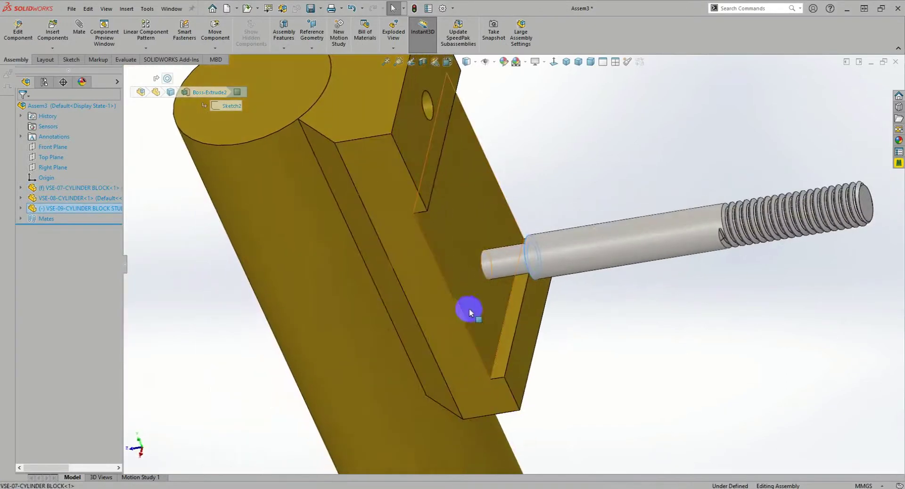
left_click(471, 309, "ctrl")
left_click(496, 299)
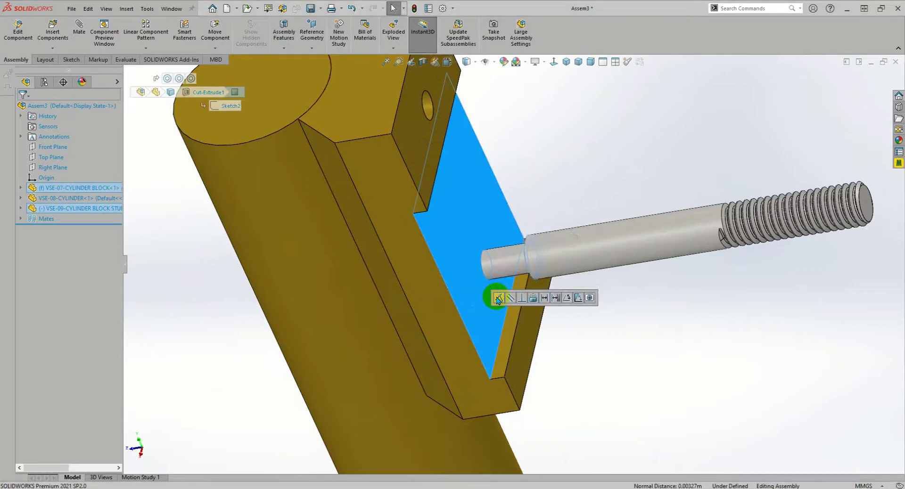
scroll(605, 317, "up", 3)
mouse_move(567, 329)
middle_mouse_down()
mouse_move(603, 299)
mouse_move(582, 293)
mouse_move(595, 279)
mouse_move(586, 303)
middle_mouse_up()
scroll(582, 293, "up", 3)
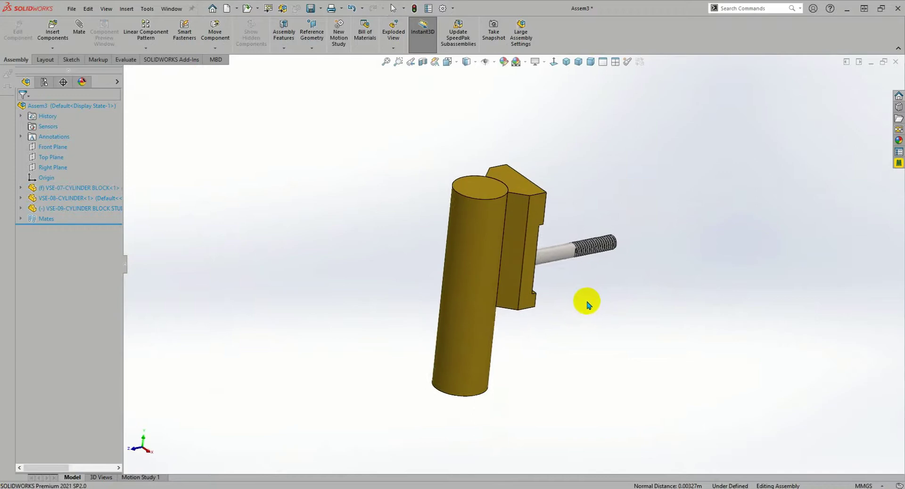
- Save Assem3 as 7-8-9.SLDASM and close the document
left_click(313, 9)
type("7-8-9")
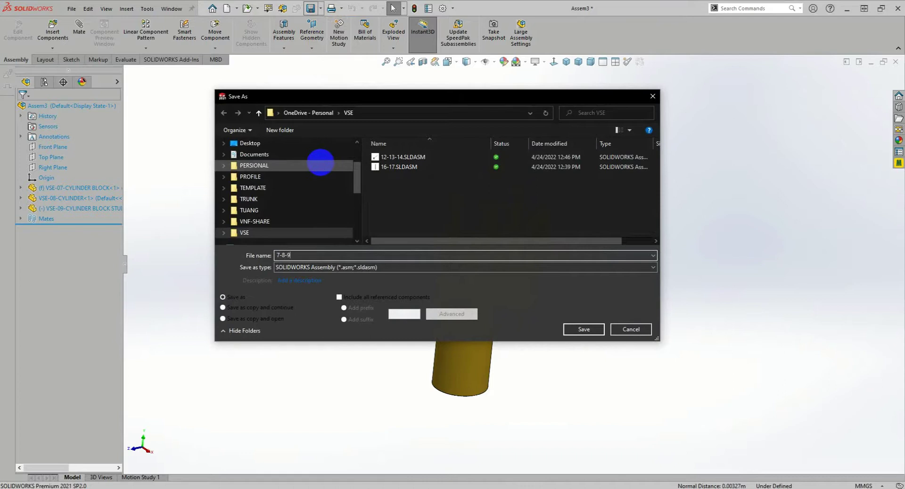
key("Return")
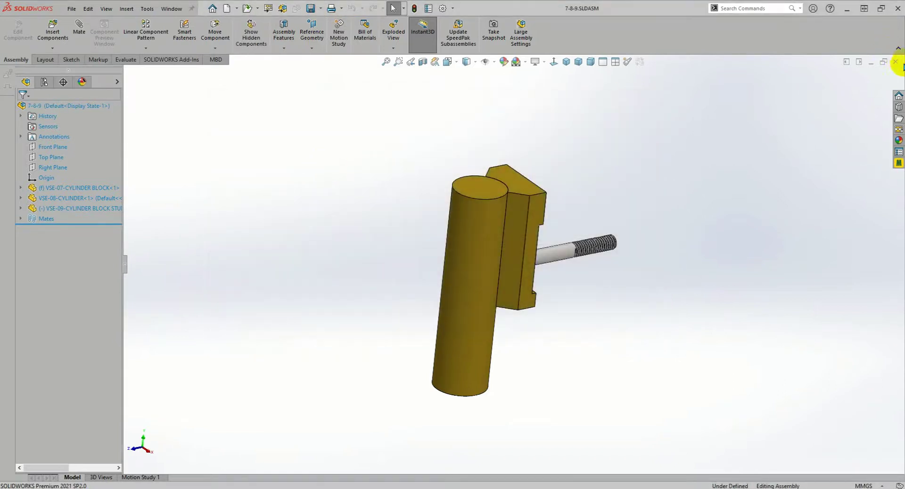
left_click(894, 62)
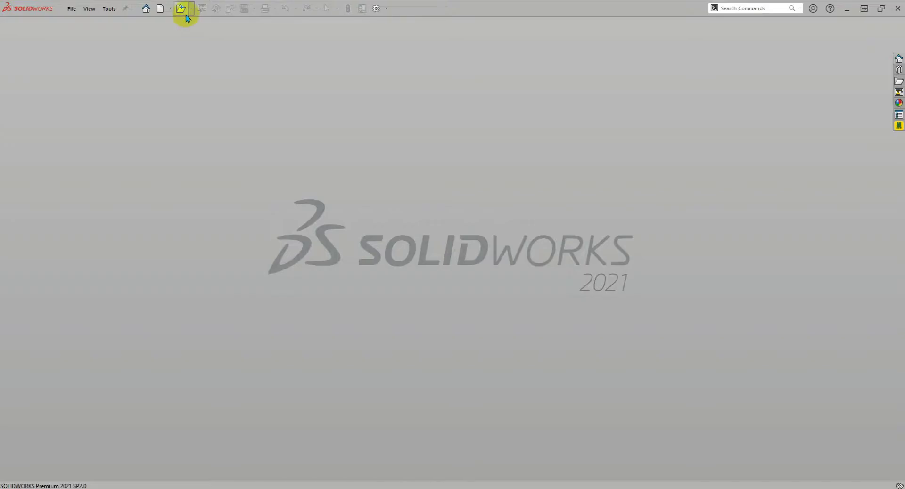
- Bring up the SOLIDWORKS Open dialog on the VSE folder
left_click(181, 8)
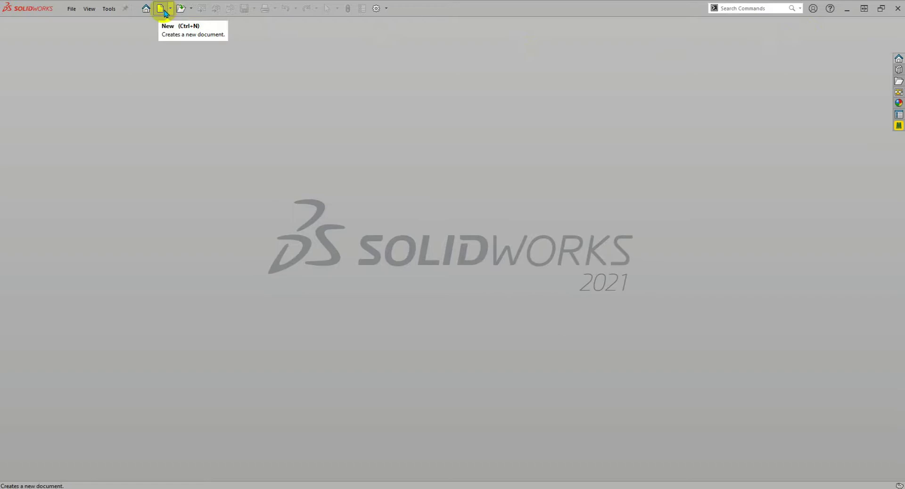
- Reopen the Open dialog, widen its columns and sort the files by date modified, oldest first
left_click(183, 22)
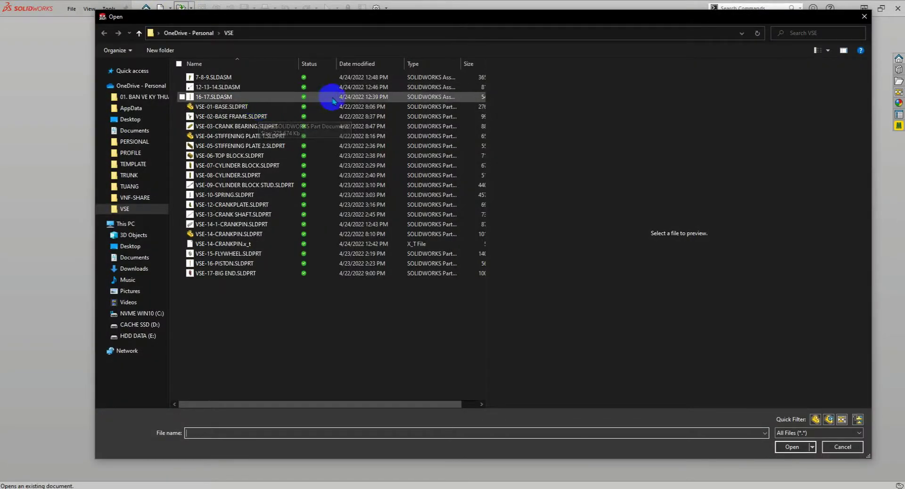
double_click(460, 58)
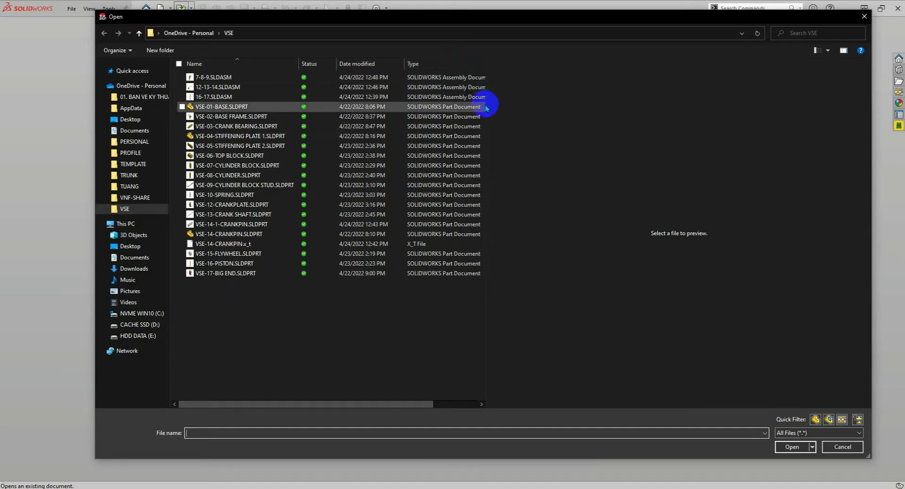
left_click_drag(487, 103, 612, 103)
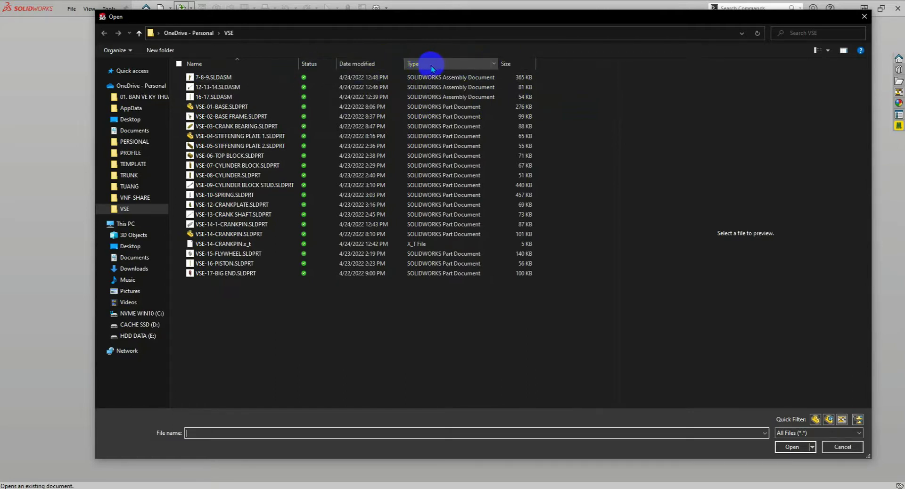
right_click(446, 65)
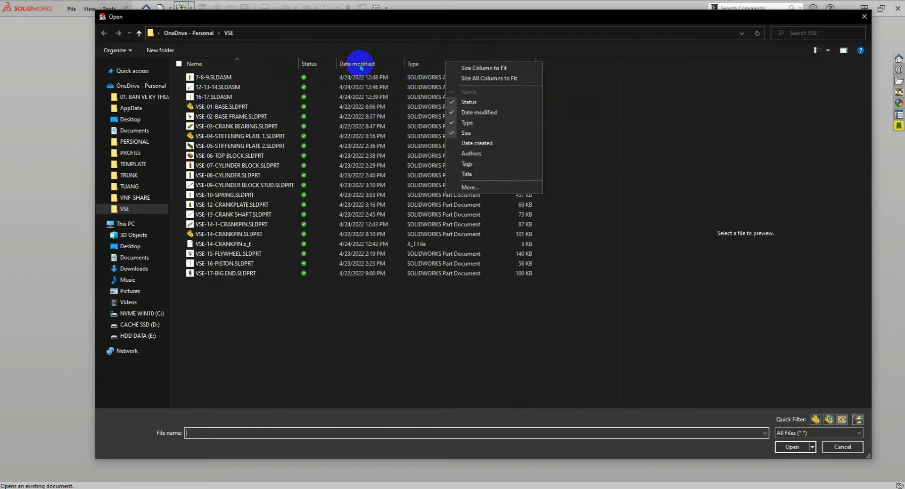
left_click(392, 66)
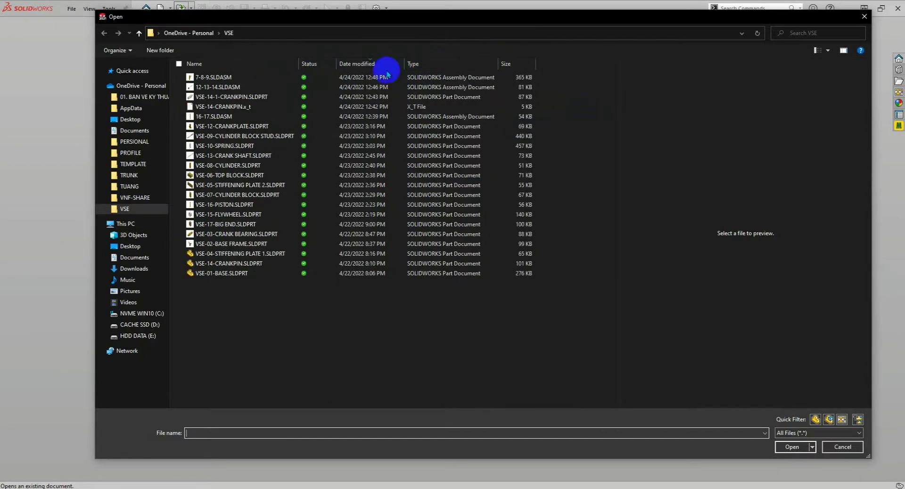
left_click(355, 66)
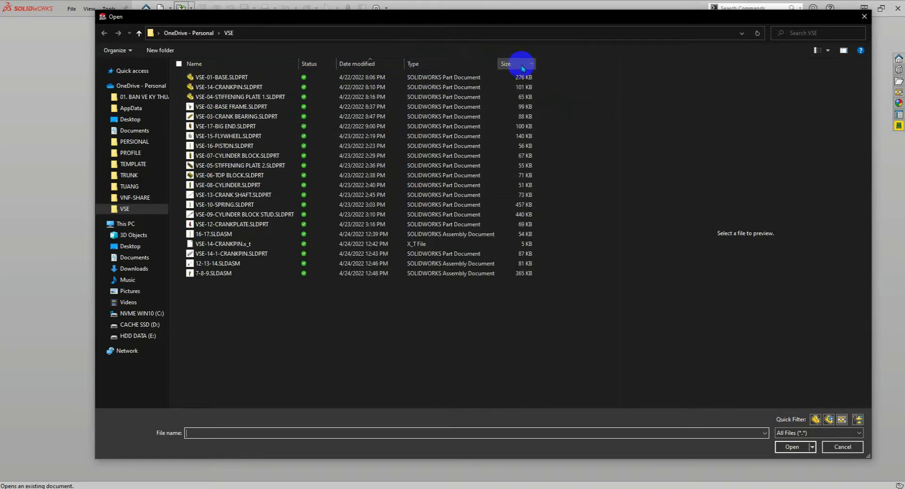
- Add the 'SW Last saved with' column to the file list and remove the SW Open Time column
right_click(513, 65)
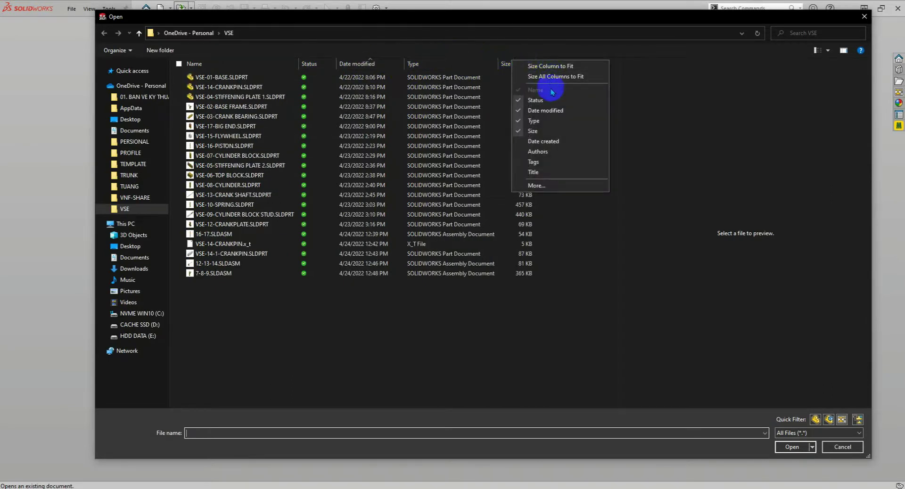
left_click(545, 185)
left_click_drag(514, 183, 517, 274)
scroll(450, 230, "down", 1)
scroll(451, 240, "down", 2)
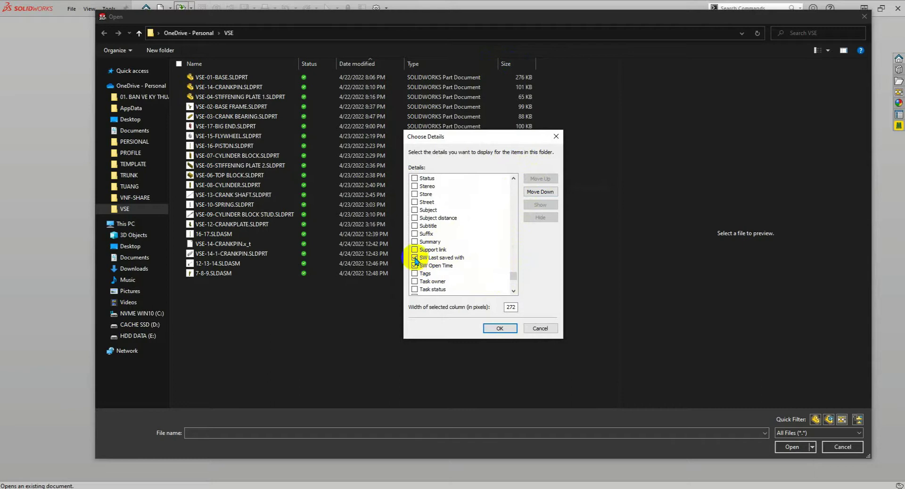
left_click(500, 328)
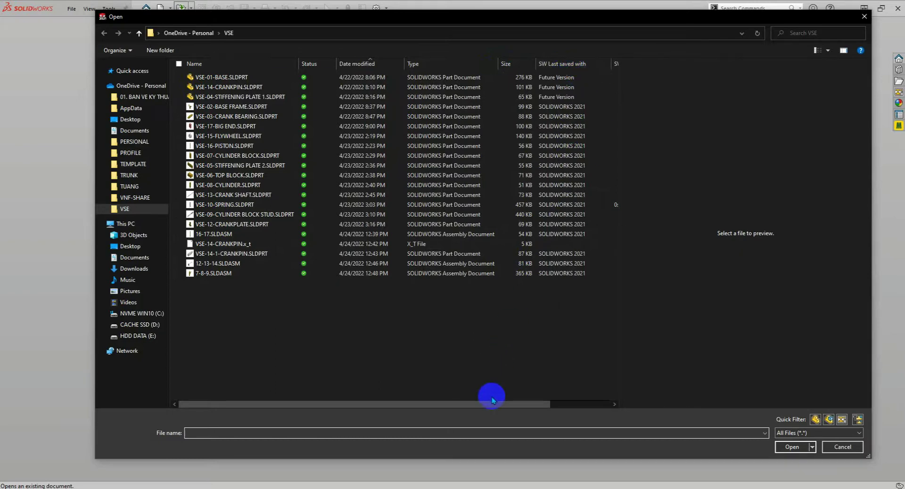
left_click_drag(493, 404, 572, 408)
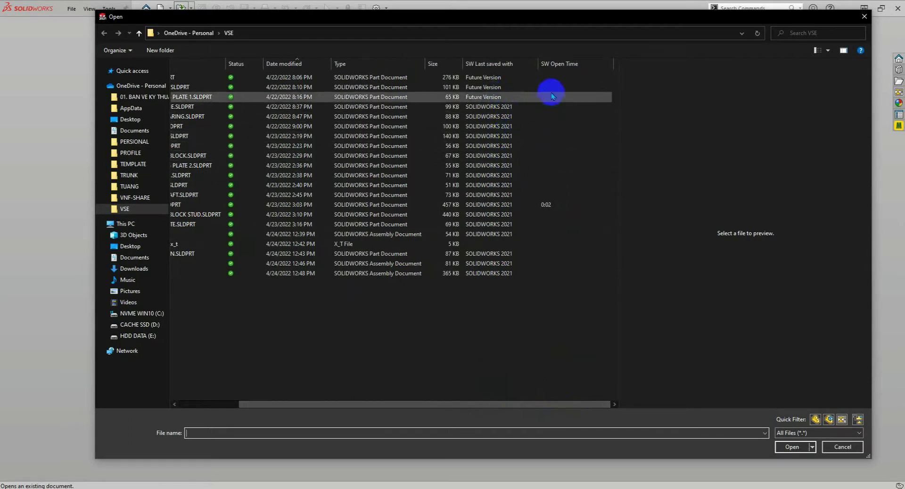
right_click(490, 67)
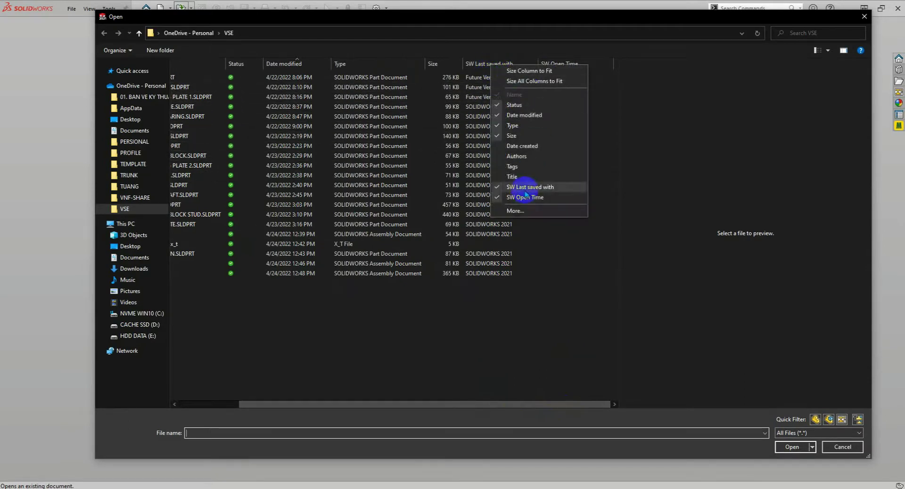
left_click(497, 197)
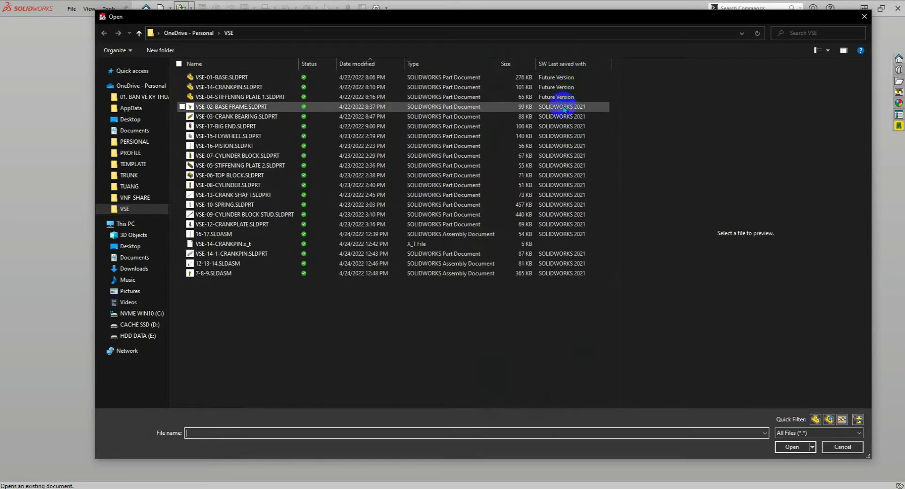
- Move the 'SW Last saved with' column next to Name to reveal the Future Version files
left_click_drag(548, 63, 516, 66)
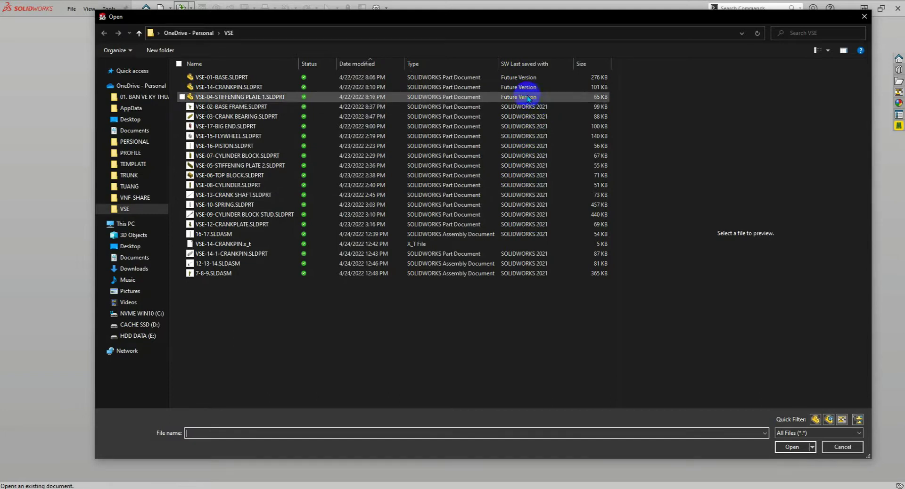
- Cancel the 2021 file browser, minimize SOLIDWORKS 2021, and launch SOLIDWORKS 2022 past its Welcome window
left_click(864, 18)
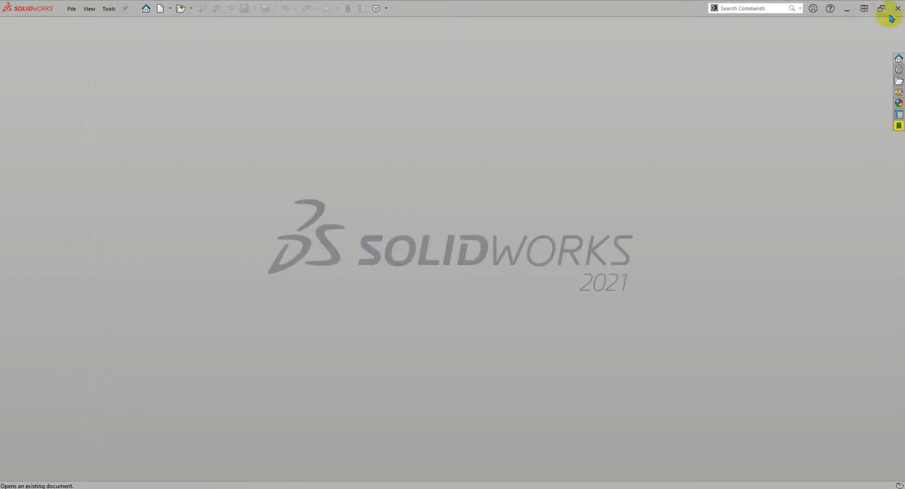
left_click(864, 9)
left_click(844, 10)
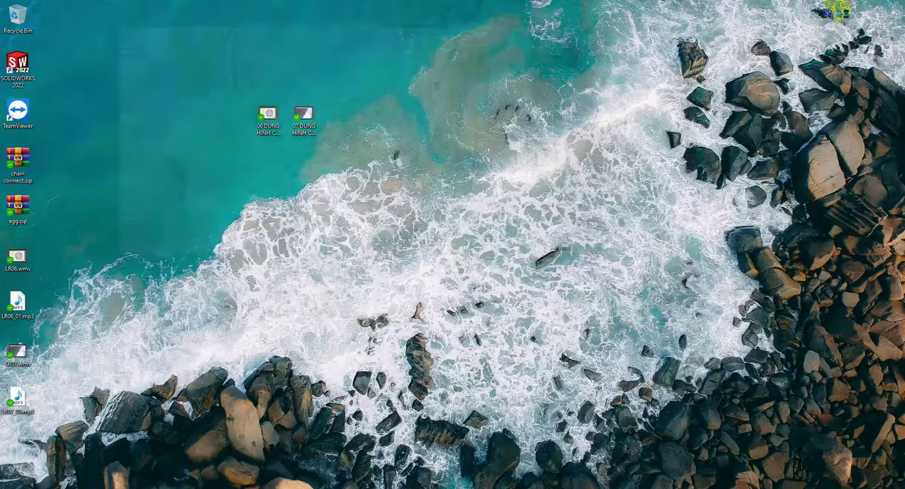
double_click(18, 69)
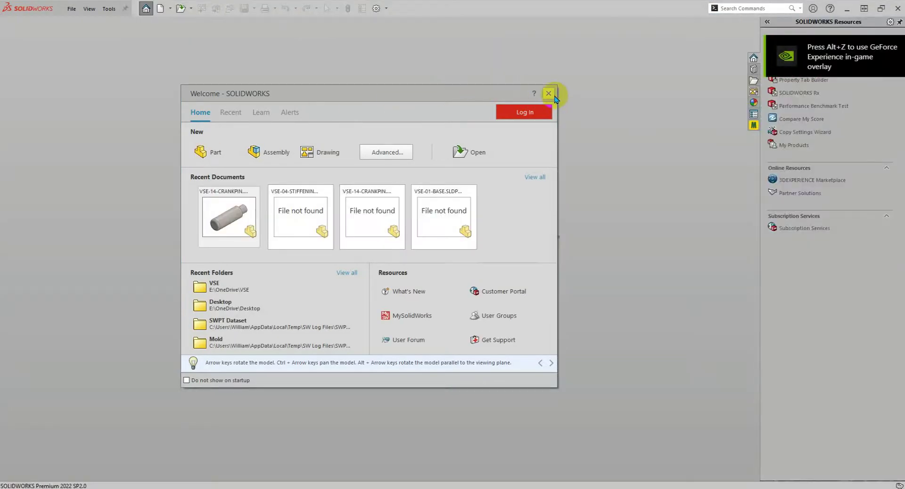
left_click(548, 93)
- Open VSE-01-BASE, VSE-14-CRANKPIN and VSE-04-STIFFENING PLATE 1 together in one selection
left_click(179, 9)
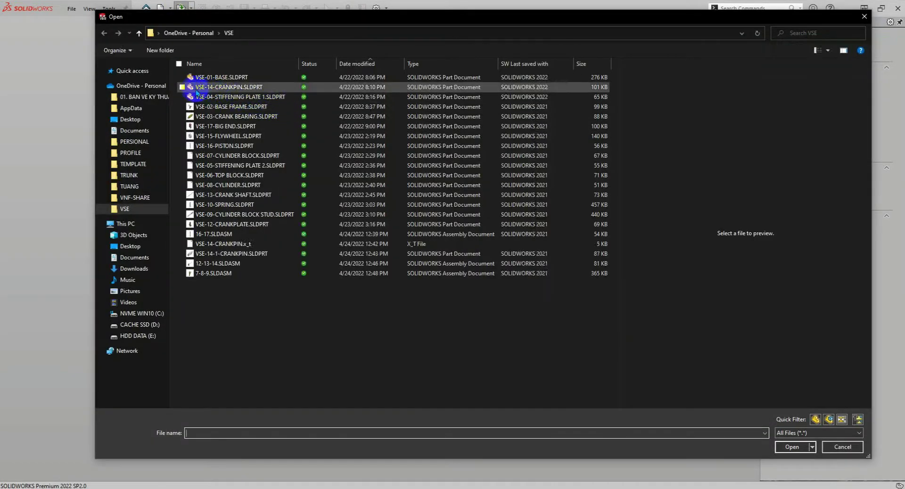
left_click(188, 77)
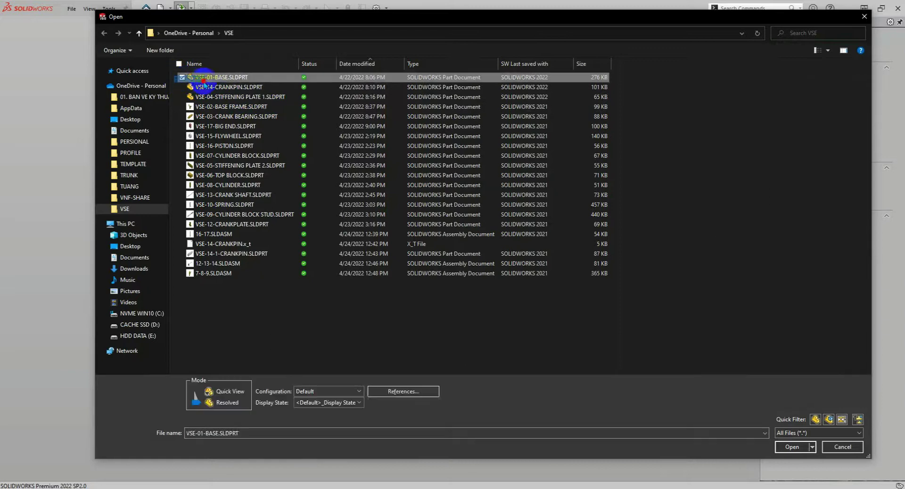
left_click(189, 97, "shift")
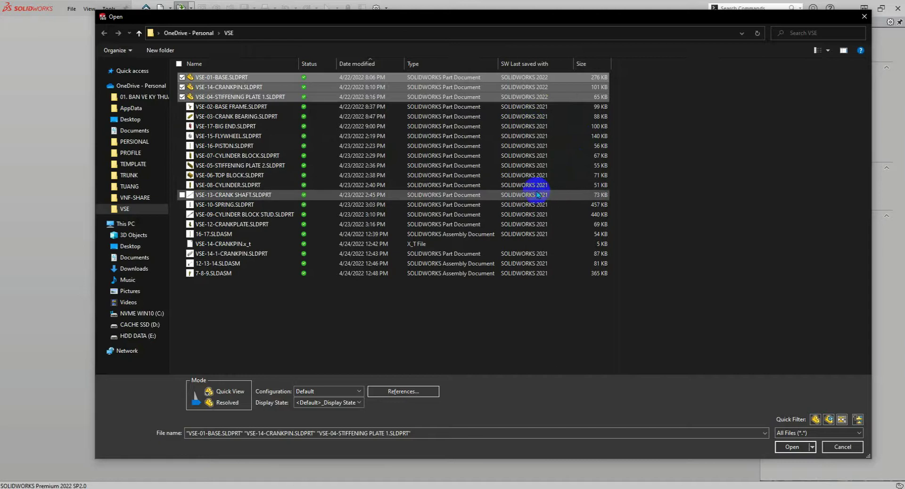
left_click(788, 447)
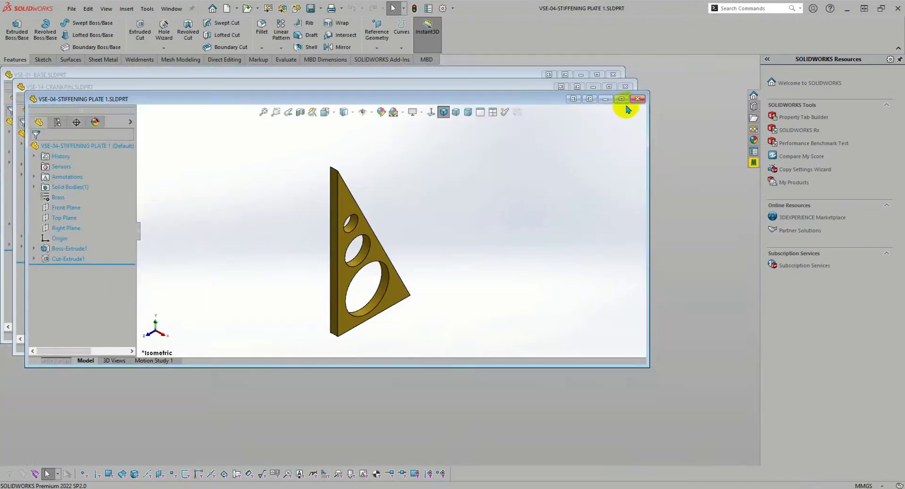
- Maximize the stiffening plate window to fill the workspace
left_click(621, 98)
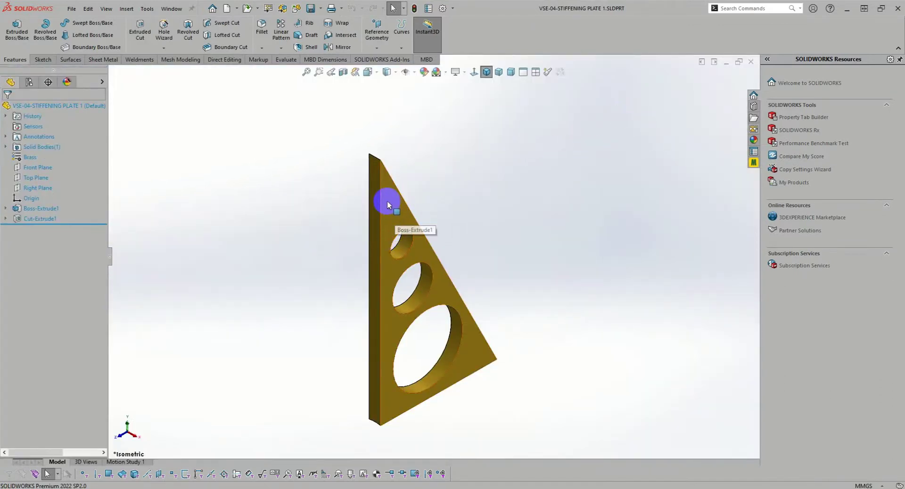
left_click(246, 9)
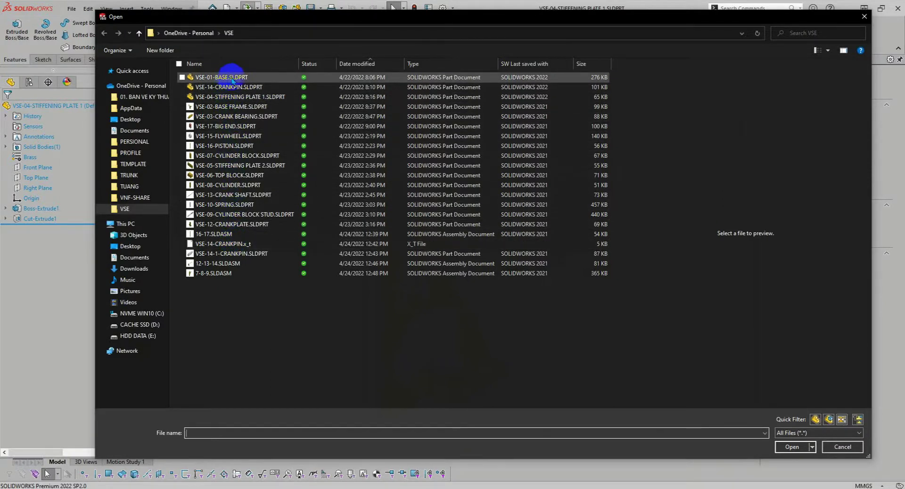
left_click(864, 18)
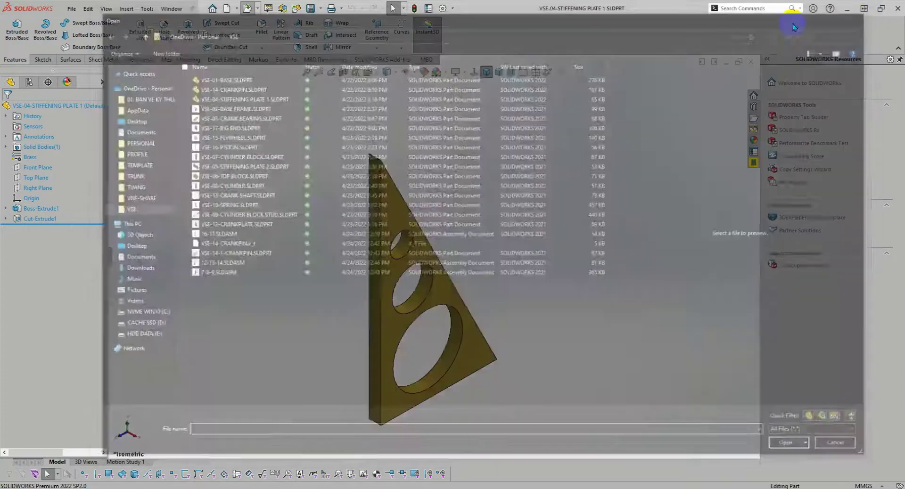
- Export the plate as Parasolid VSE-04-STIFFENING PLATE 1.X_T, then close the plate and crankpin parts
left_click(320, 8)
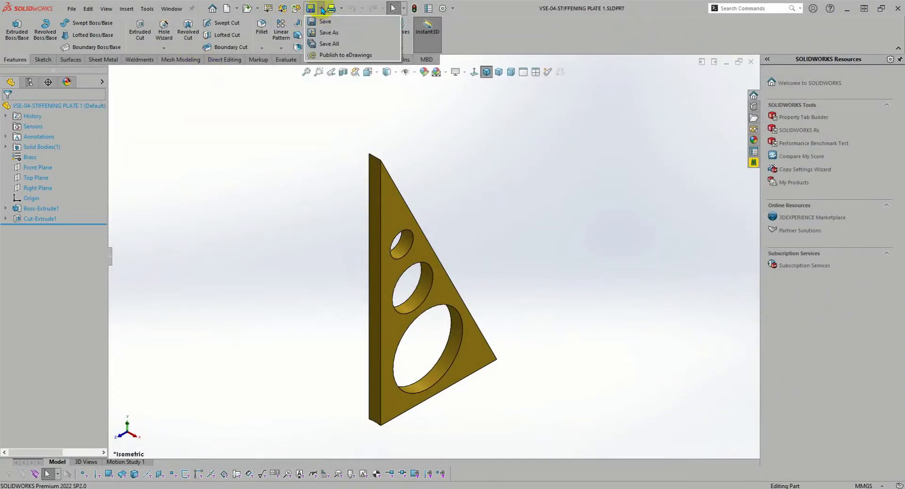
left_click(329, 30)
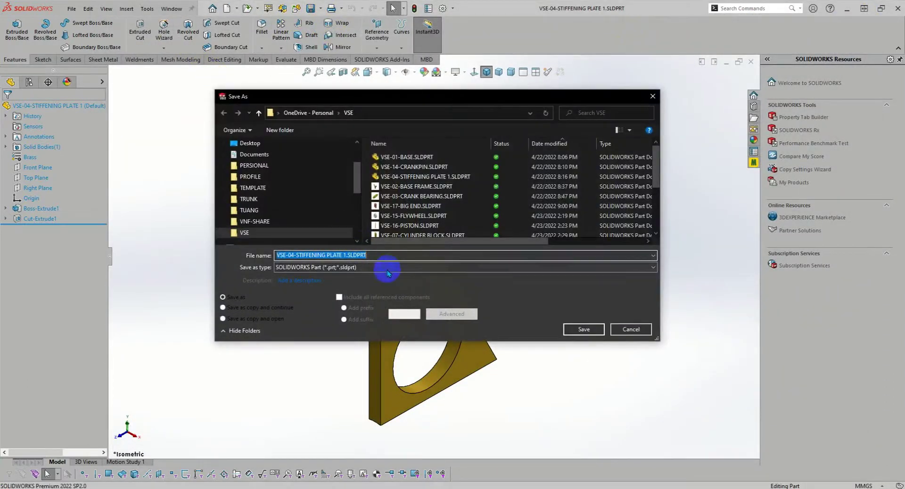
left_click(372, 267)
left_click(332, 188)
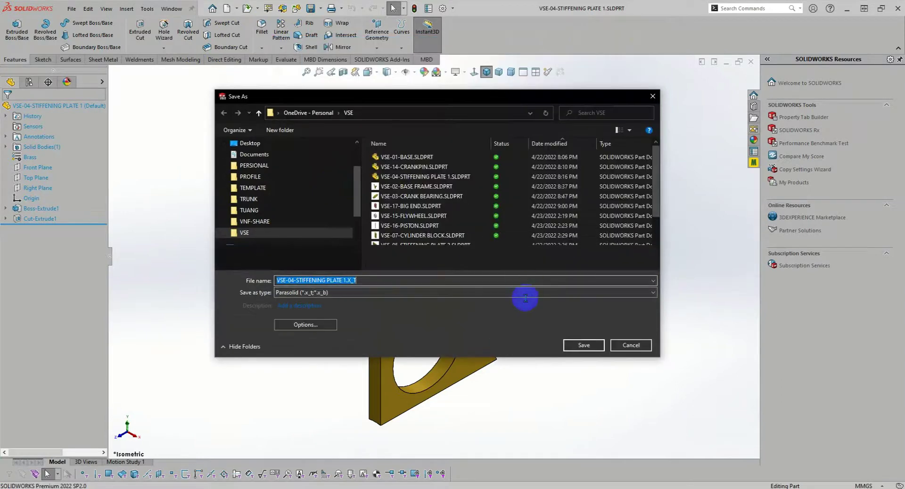
left_click(584, 344)
left_click(750, 61)
left_click(753, 66)
- Save VSE-01-BASE as a Parasolid (*.x_t) file, close it and quit SOLIDWORKS 2022
left_click(320, 8)
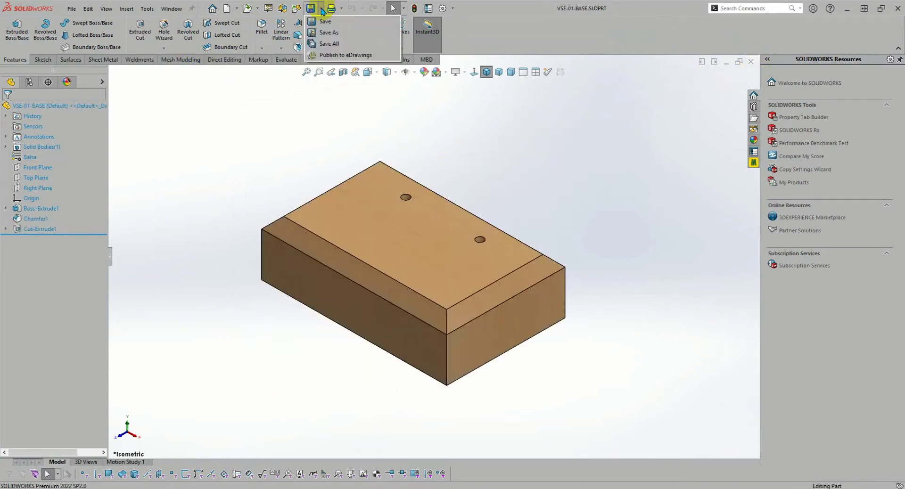
left_click(329, 31)
left_click(356, 267)
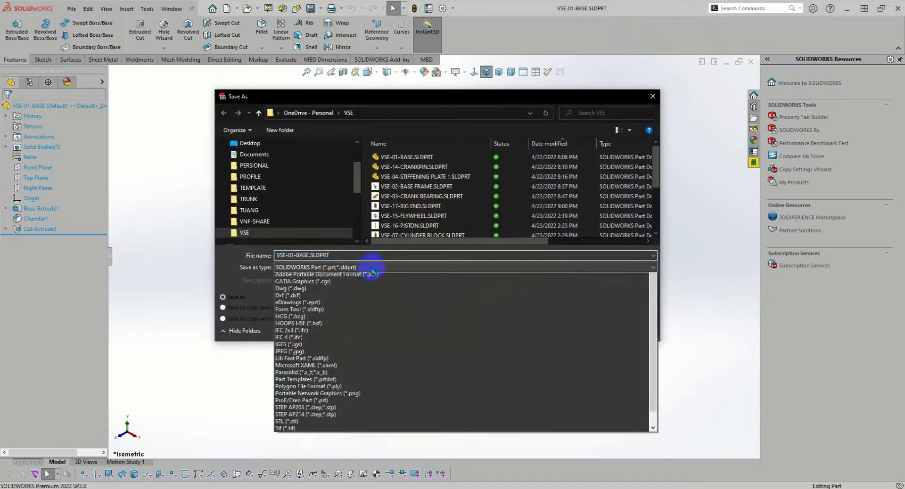
left_click(311, 424)
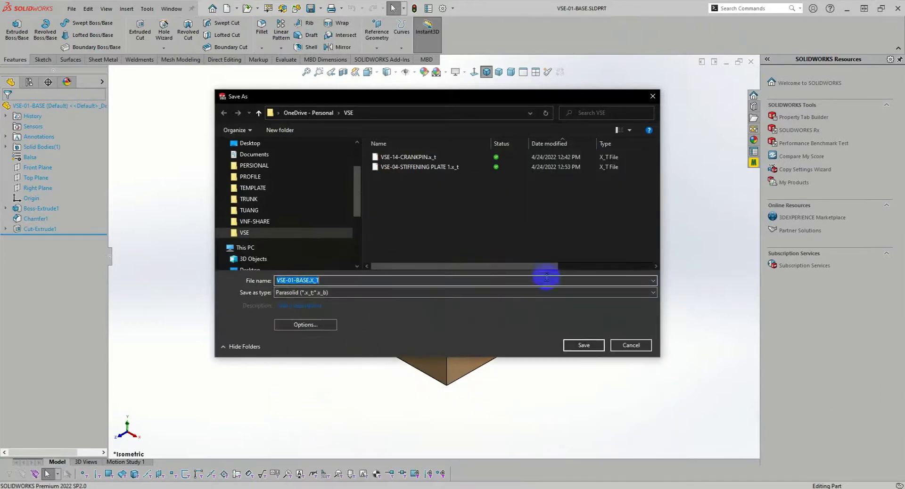
left_click(579, 343)
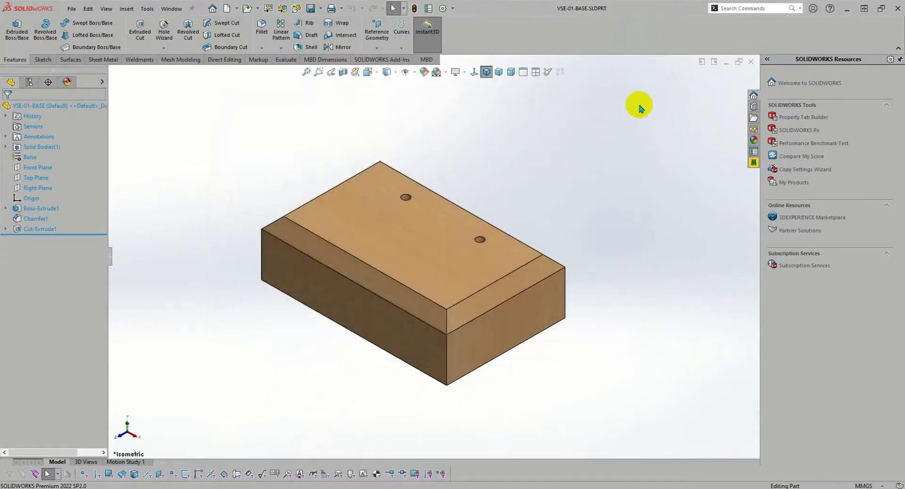
left_click(751, 61)
left_click(893, 14)
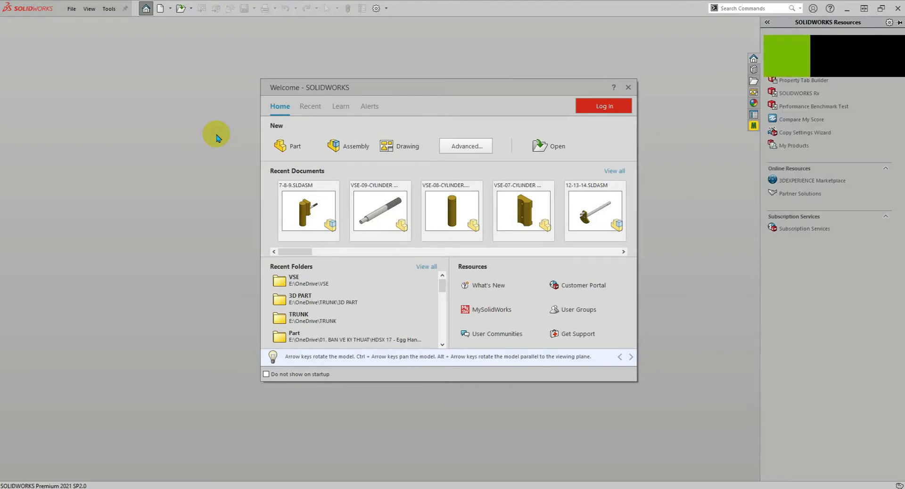
- Import the stiffening plate .x_t file, declining Import Diagnostics and FeatureWorks recognition
left_click(217, 136)
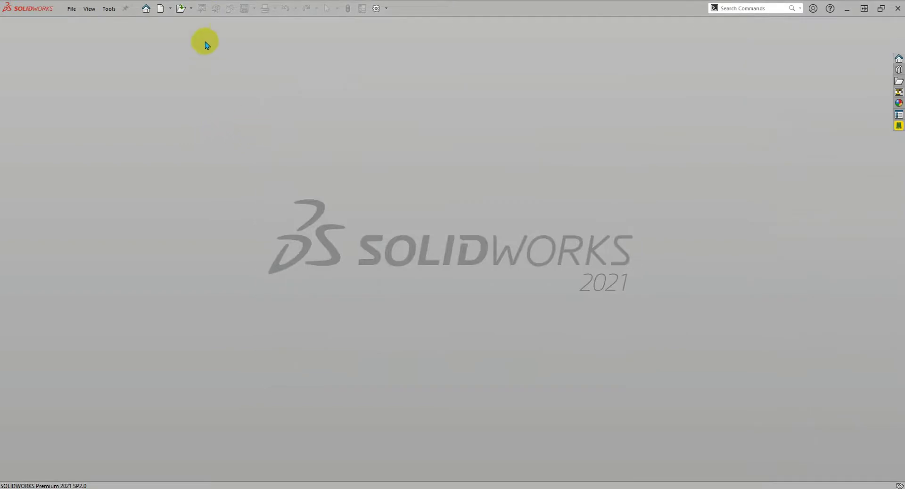
left_click(181, 19)
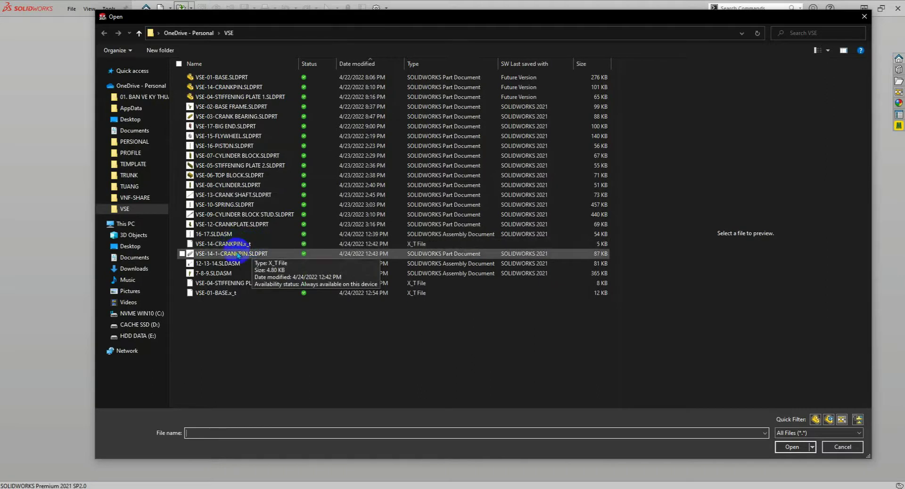
left_click(227, 285)
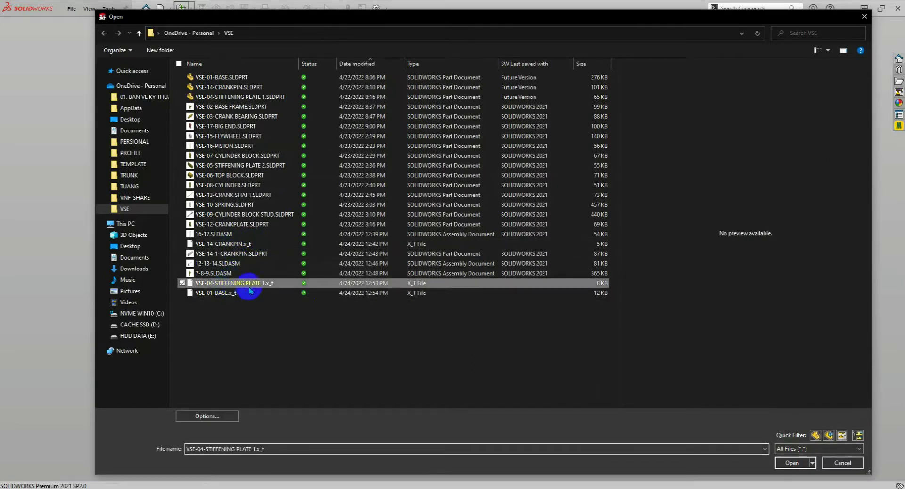
left_click(792, 462)
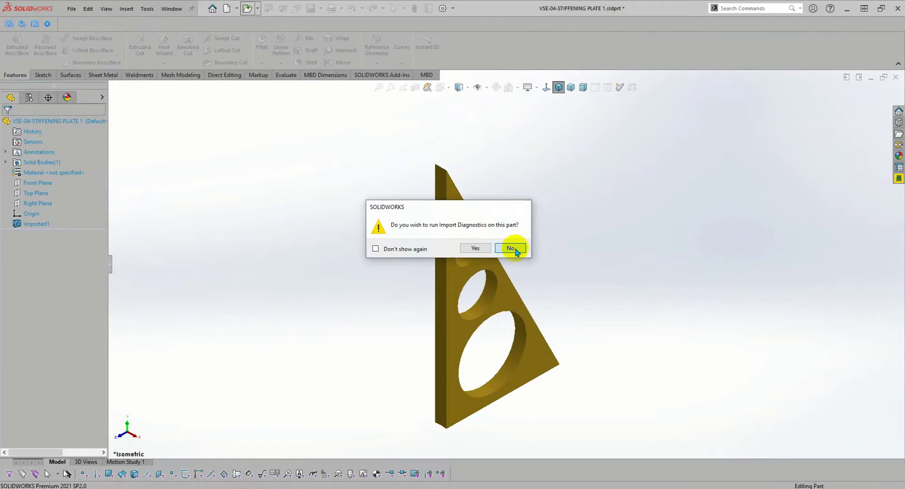
left_click(511, 247)
left_click(454, 251)
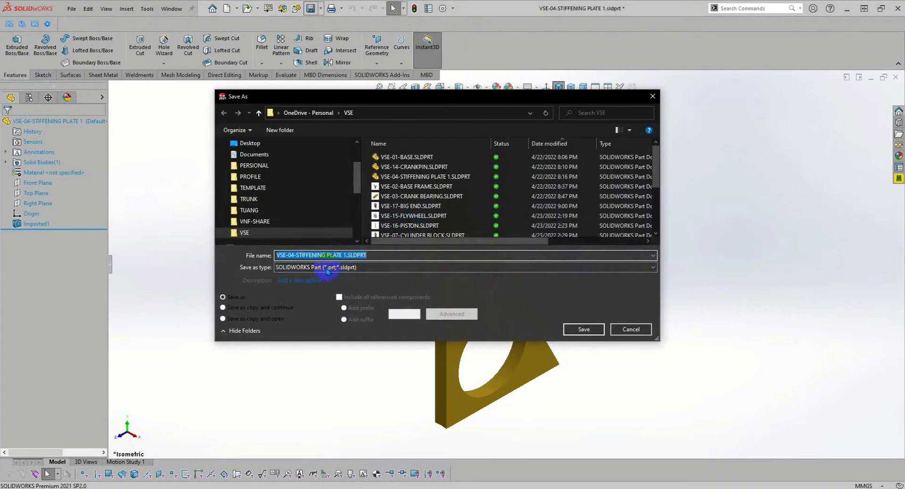
- Save the imported plate as VSE-04-1-STIFFENING PLATE 1.SLDPRT and close the part
left_click(296, 256)
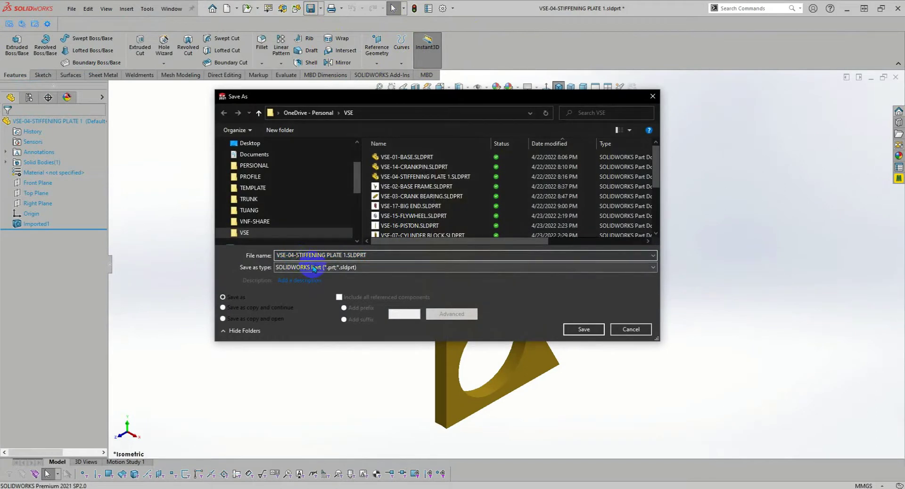
left_click(583, 329)
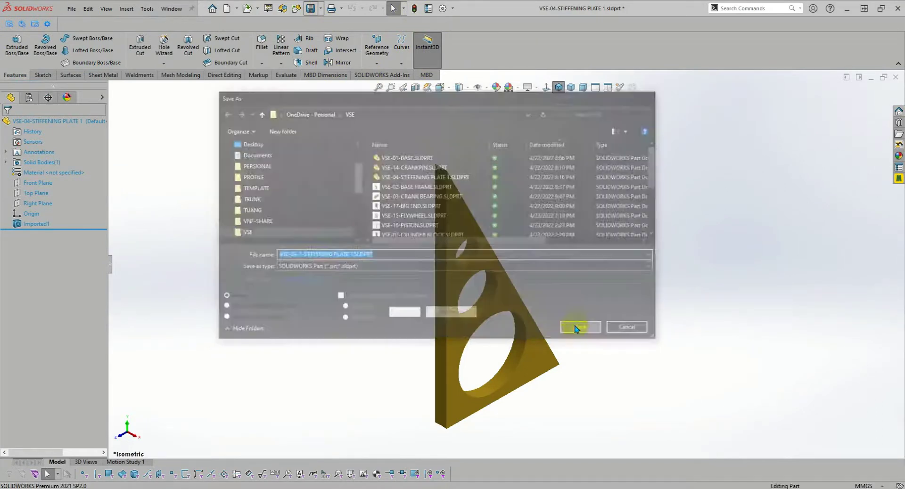
left_click(895, 77)
left_click(182, 9)
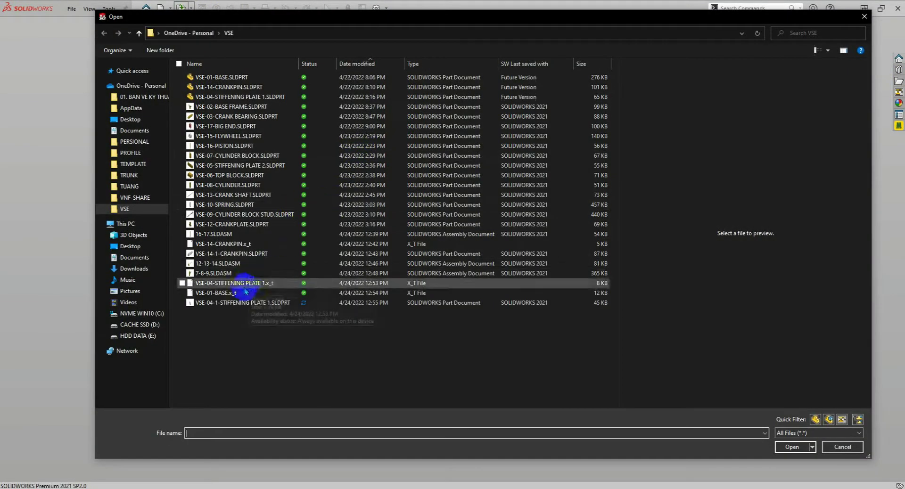
- Import the base Parasolid file, declining Import Diagnostics and FeatureWorks recognition
left_click(223, 294)
left_click(791, 446)
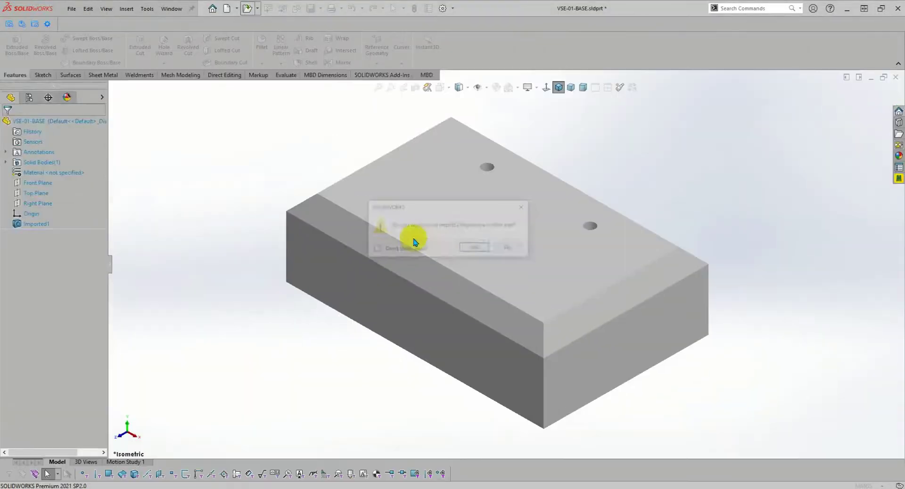
left_click(507, 252)
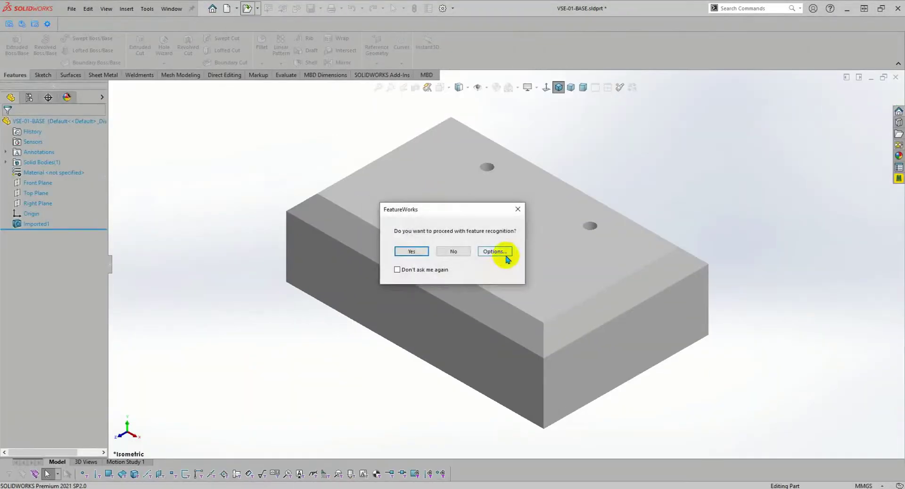
left_click(463, 251)
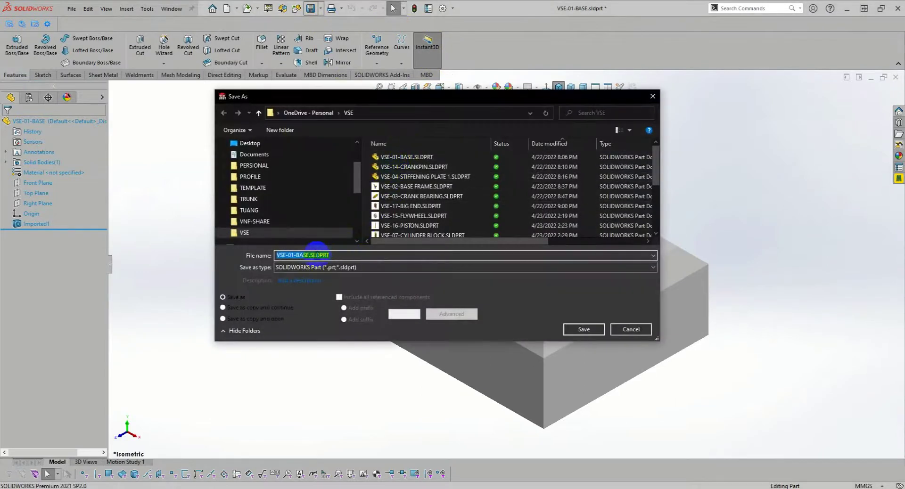
- Save the imported base as VSE-01-1-BASE.SLDPRT and close the part
left_click(297, 255)
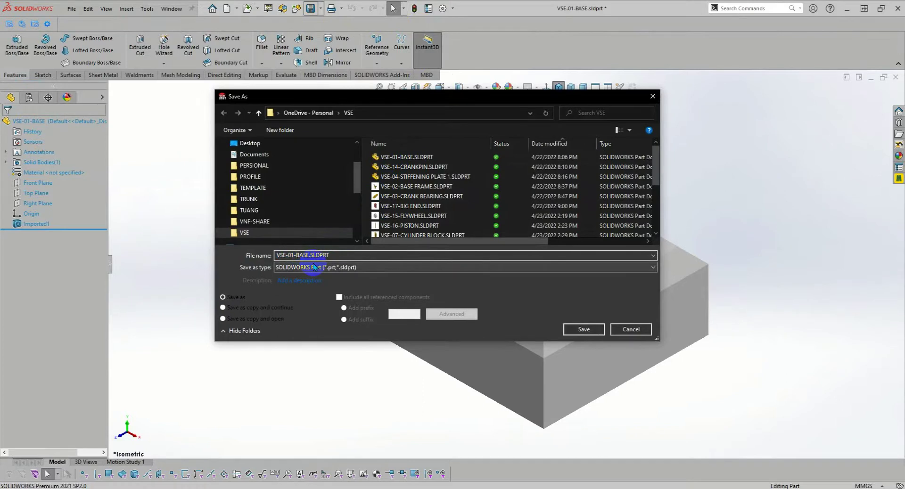
type("1-")
left_click(583, 329)
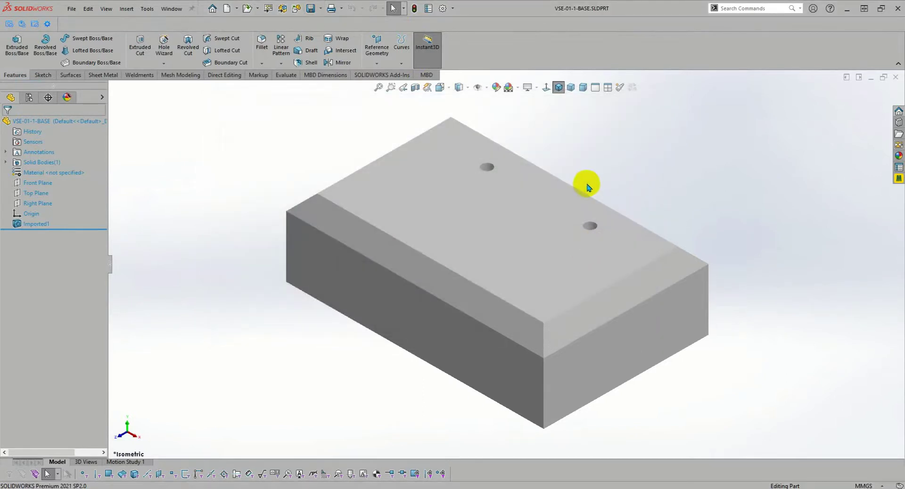
left_click(895, 77)
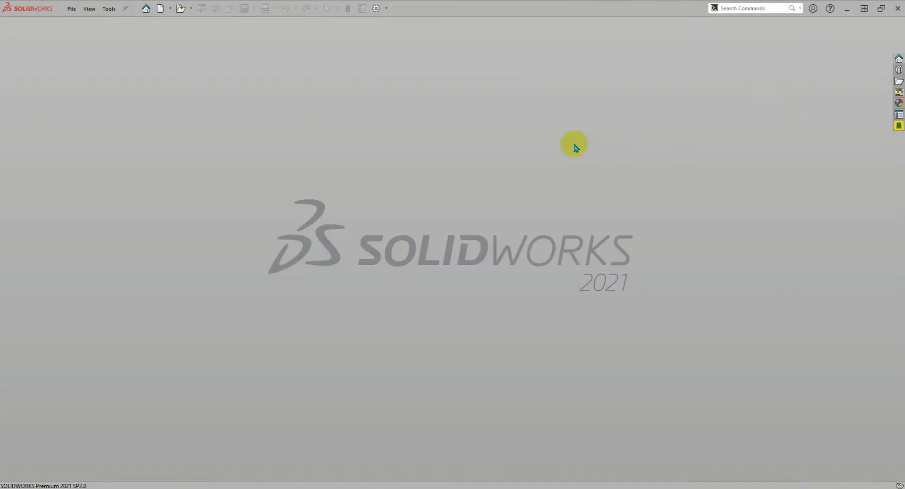
left_click(160, 8)
- Create assembly Assem1 with VSE-03-CRANK BEARING placed first, then select VSE-05-STIFFENING PLATE 2 to insert
left_click(341, 182)
left_click(386, 315)
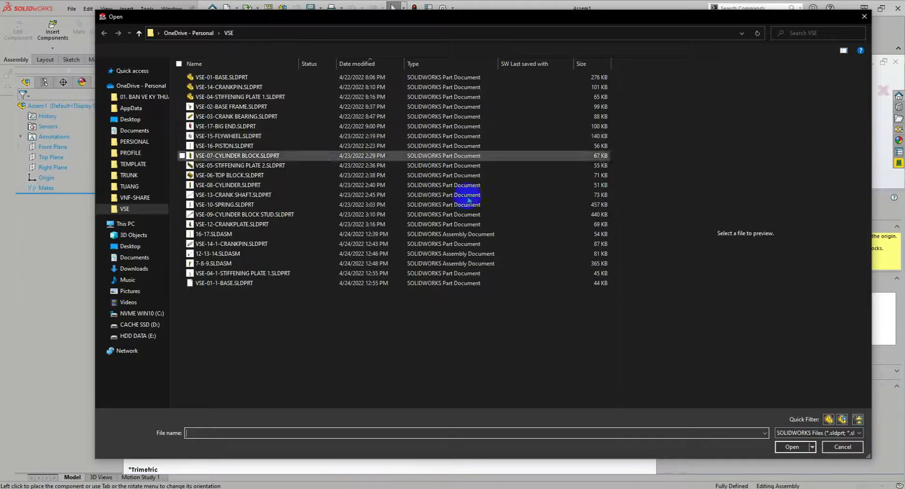
left_click(230, 117)
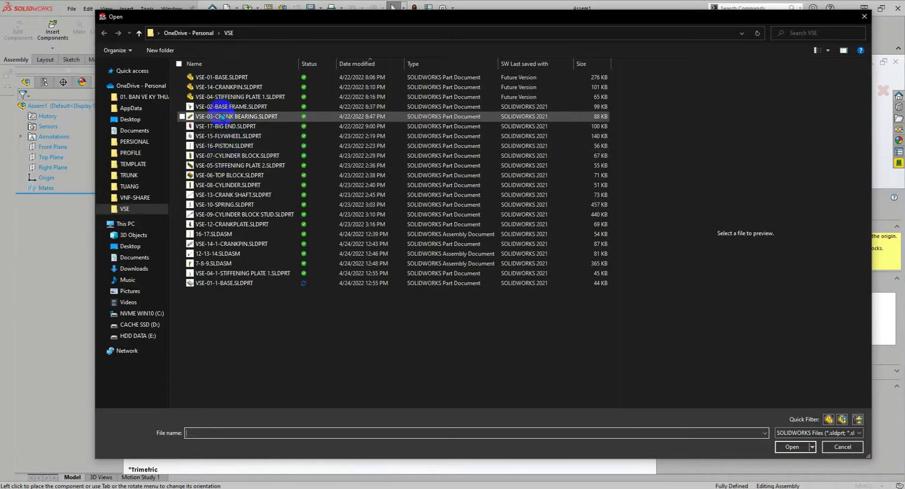
left_click(789, 448)
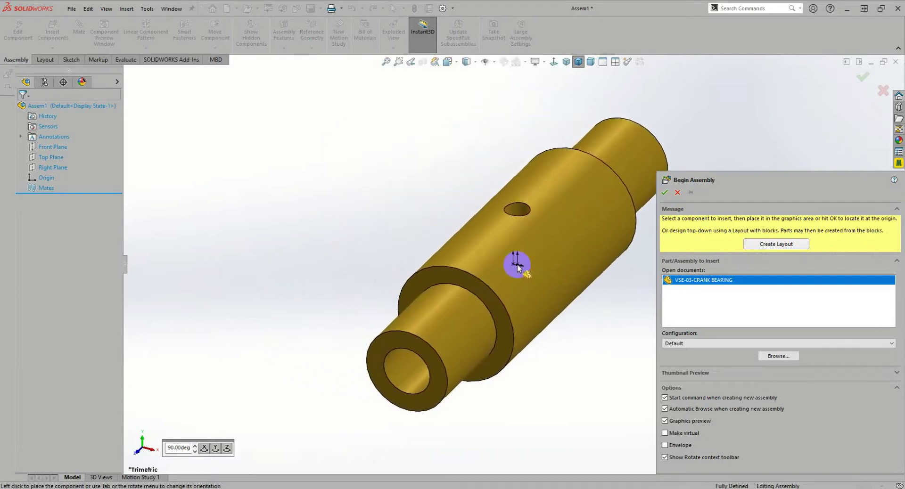
left_click(513, 266)
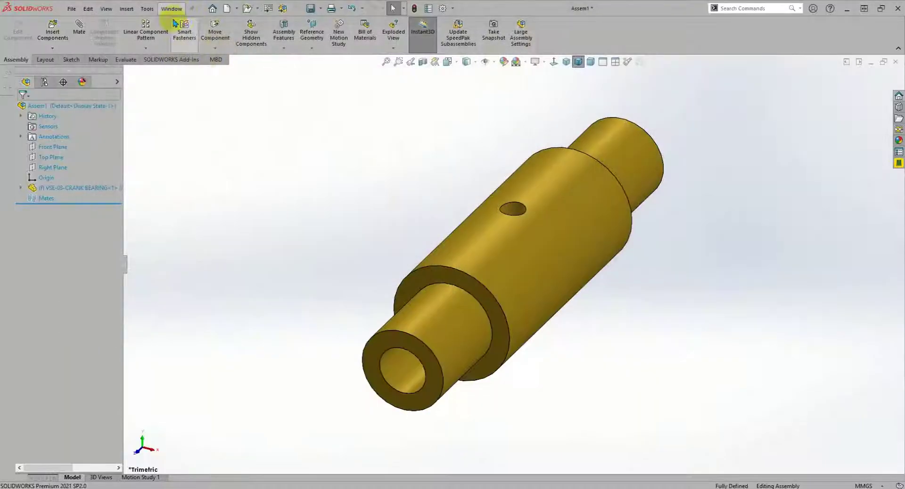
left_click(52, 30)
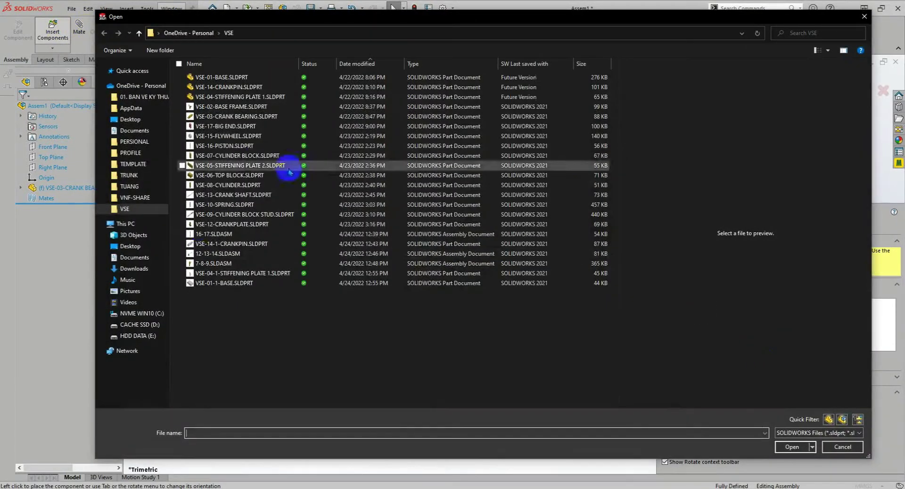
left_click(217, 165)
- Insert VSE-05-STIFFENING PLATE 2, turned 90° about Y to stand upright, beside the crank bearing
left_click(788, 447)
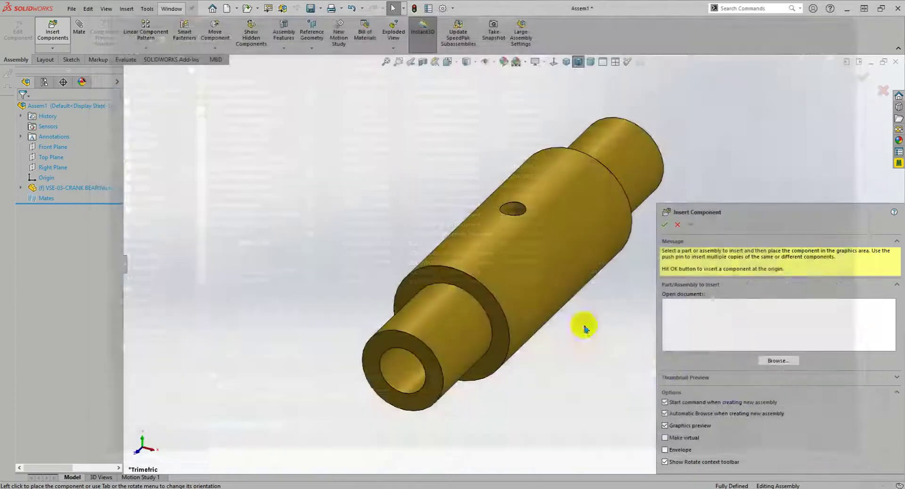
left_click_drag(541, 335, 545, 328)
scroll(546, 329, "down", 2)
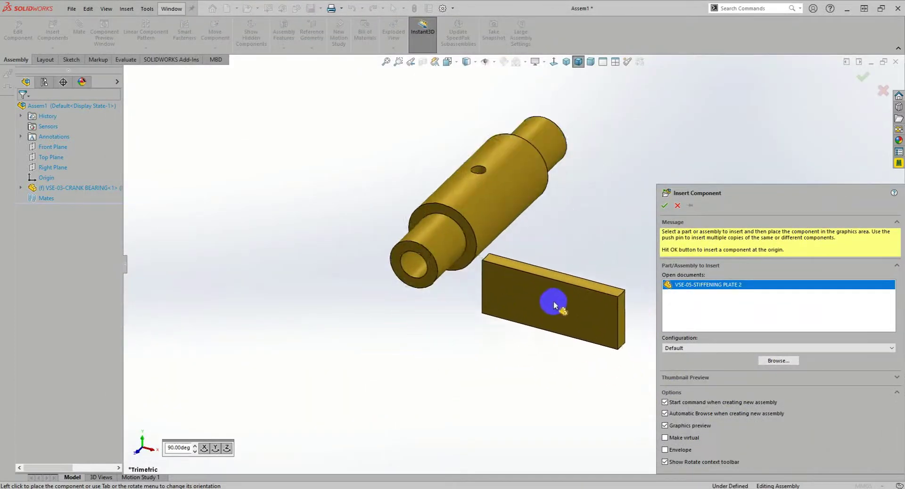
scroll(546, 328, "down", 3)
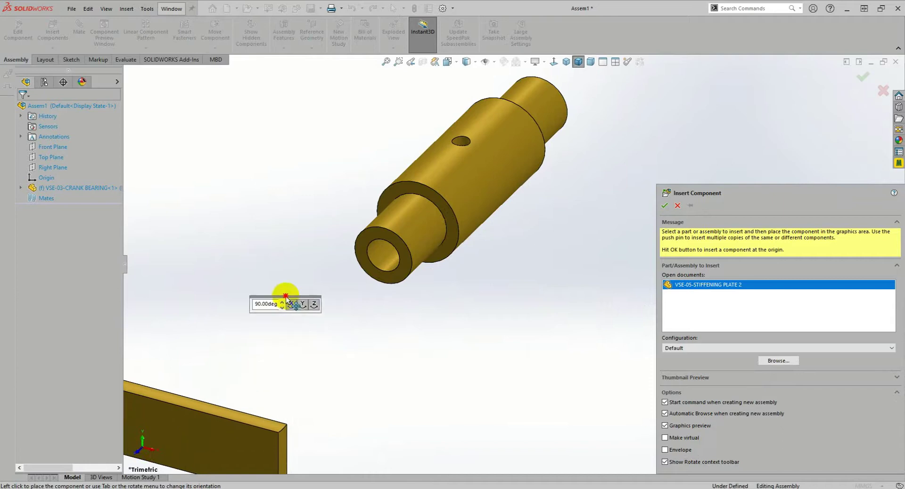
left_click(340, 254)
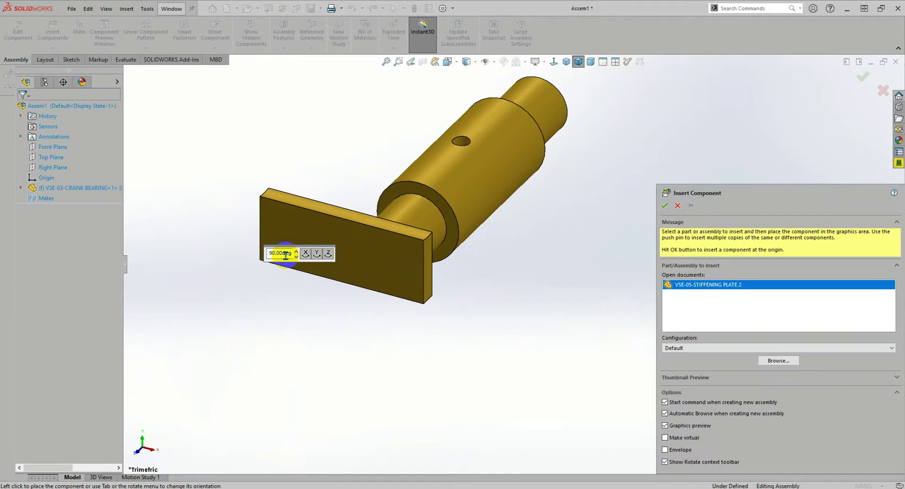
left_click(321, 262)
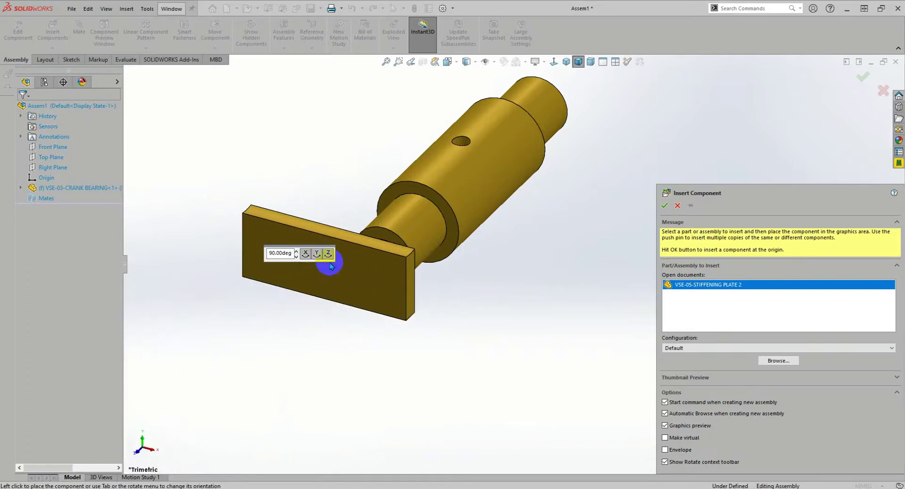
left_click(315, 256)
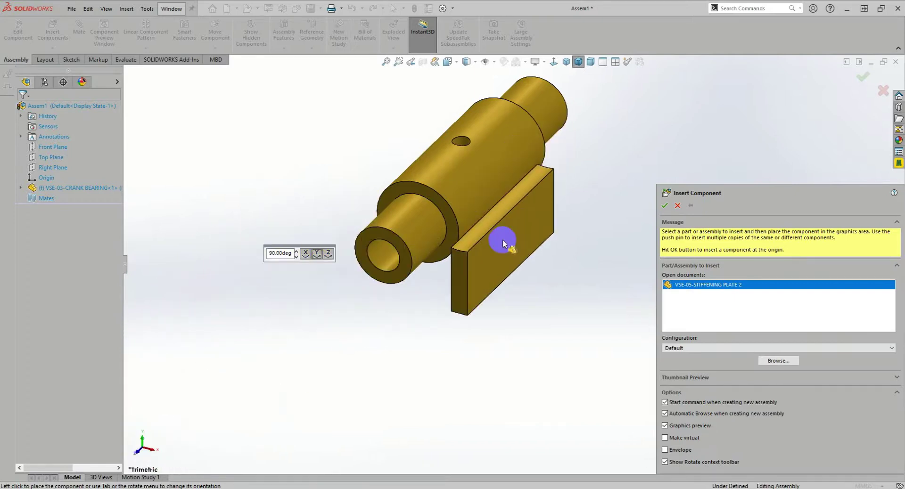
left_click(539, 272)
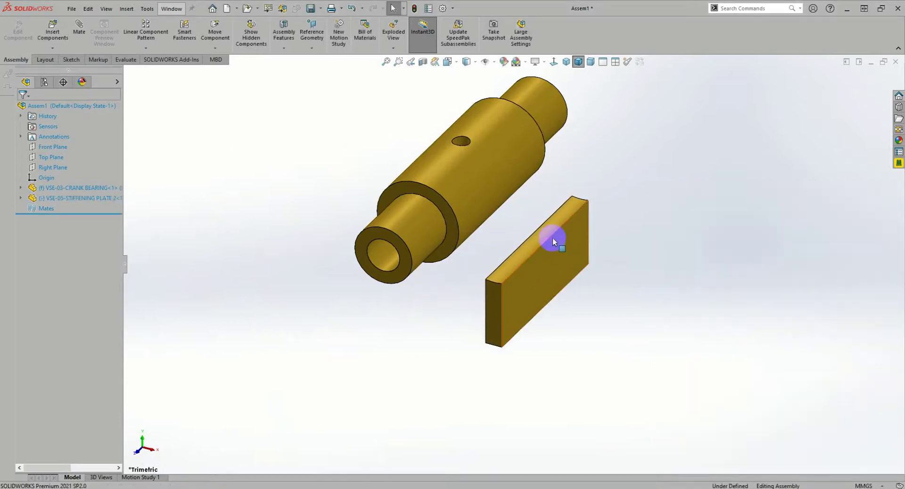
- Mate the stiffening plate's top face tangent to the crank bearing's shaft face
left_click(546, 233)
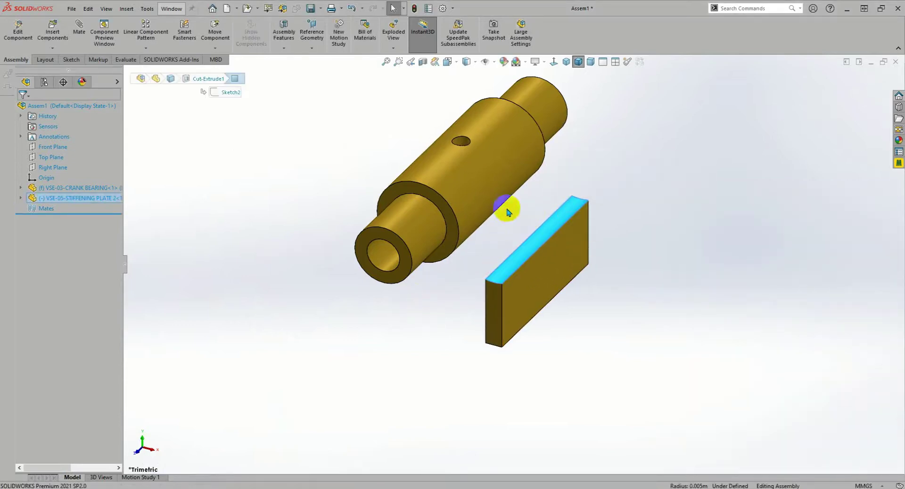
left_click(484, 195, "ctrl")
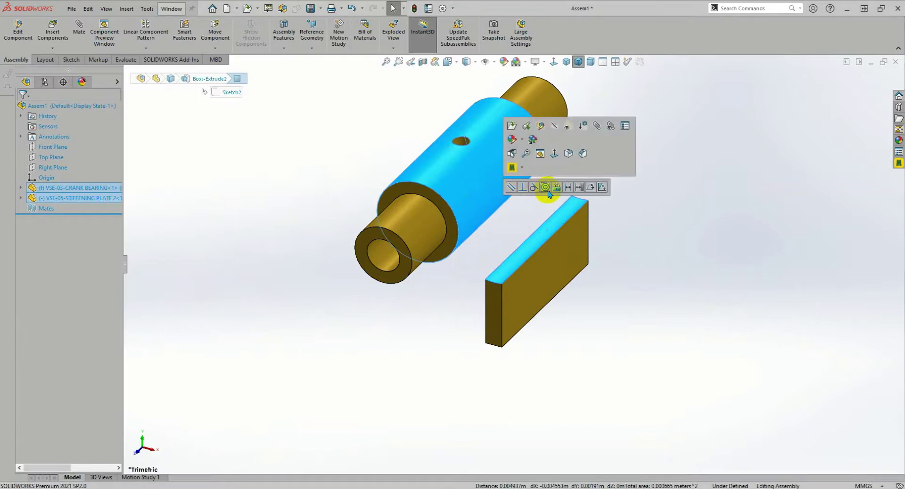
left_click(548, 192)
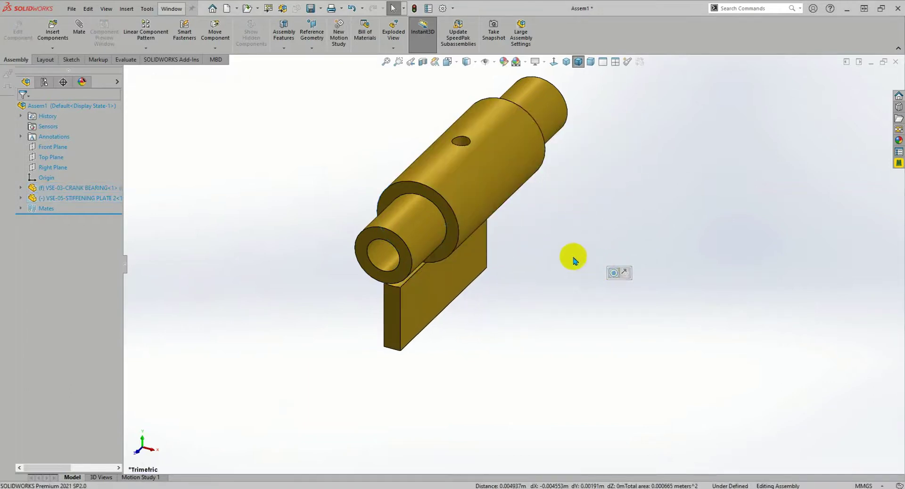
- Make the plate's side face coincident with the bearing's shoulder ring face
middle_click_drag(529, 263, 545, 216)
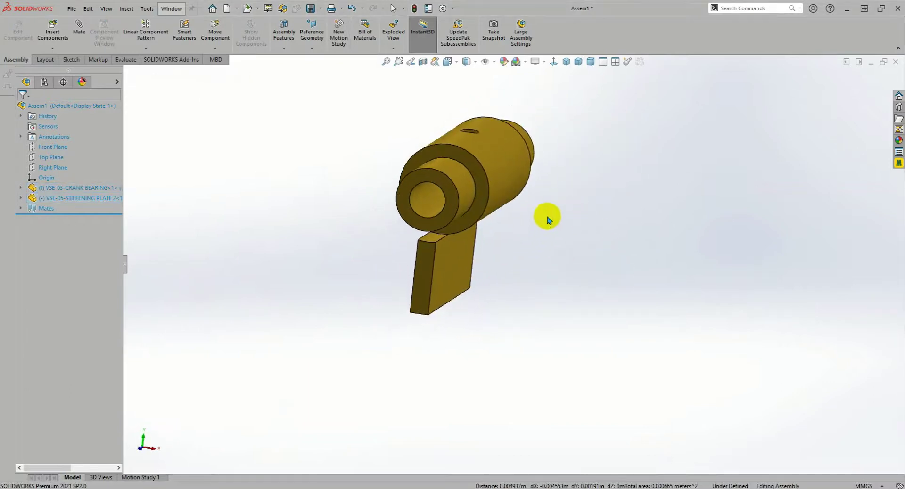
left_click(429, 273)
left_click(486, 191, "ctrl")
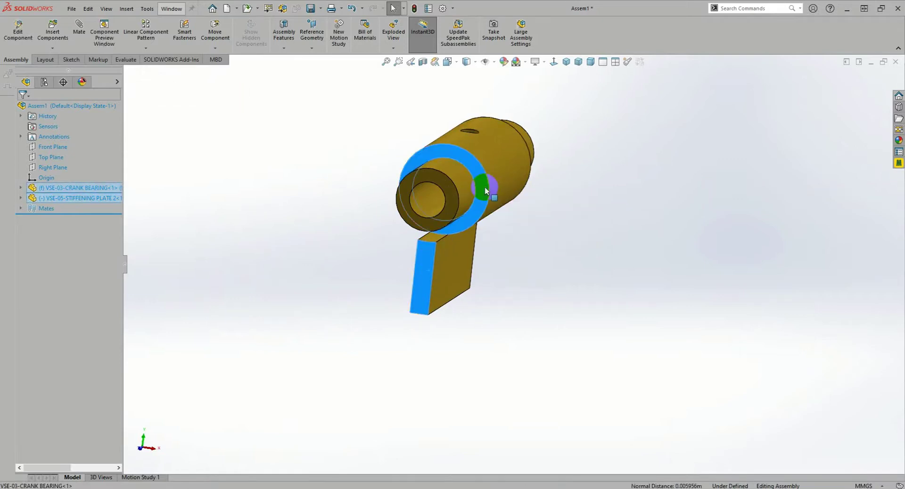
left_click(509, 178)
- Swing the plate around the shaft so it hangs below the bearing, then view isometric
mouse_move(532, 262)
middle_mouse_down()
mouse_move(503, 247)
mouse_move(485, 259)
middle_mouse_up()
mouse_move(485, 259)
left_mouse_down()
mouse_move(510, 145)
mouse_move(504, 294)
mouse_move(456, 312)
left_mouse_up()
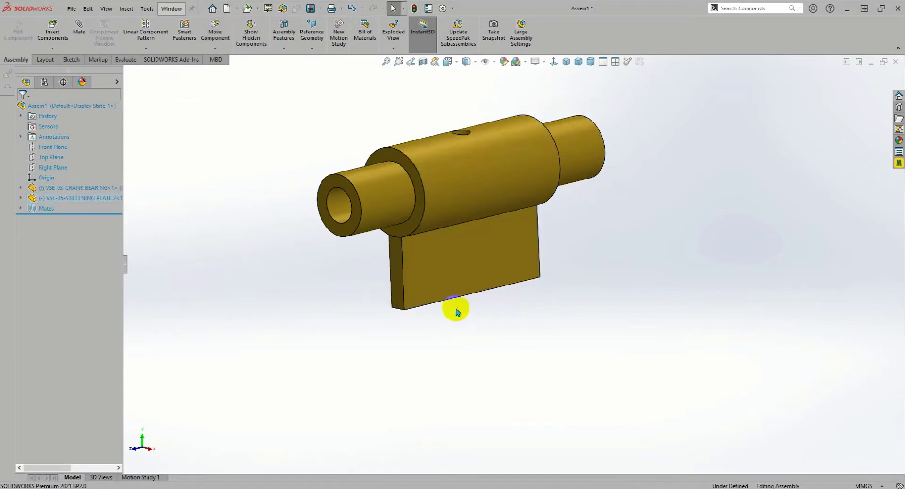
middle_click_drag(456, 312, 525, 309)
left_click(566, 62)
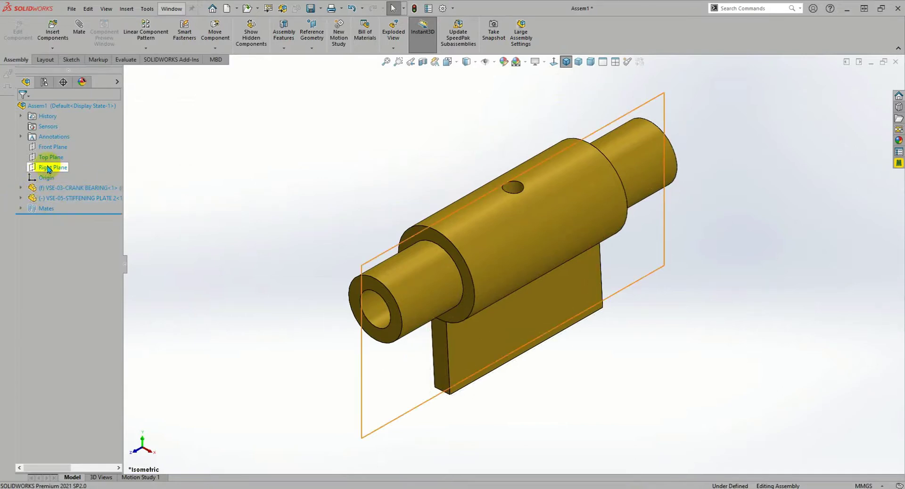
- Mate the assembly Right Plane coincident with the stiffening plate's Front Plane
left_click(21, 198)
left_click(46, 169)
middle_click_drag(460, 253, 504, 201)
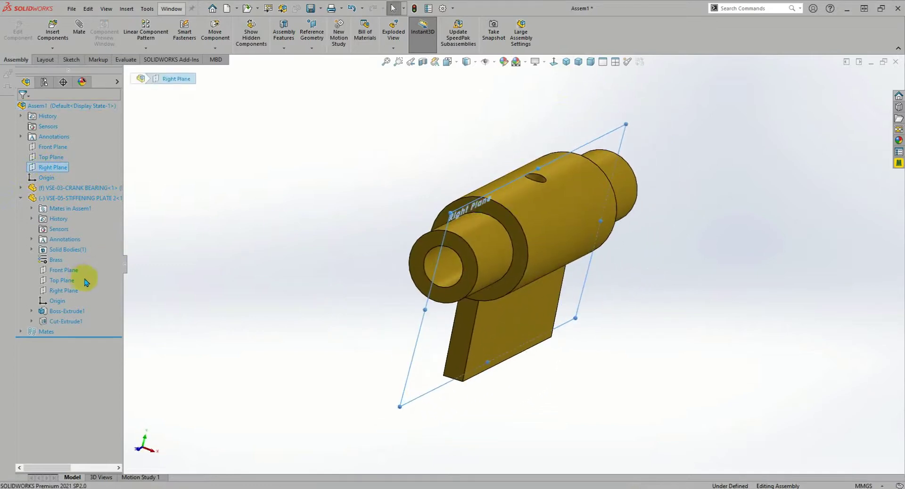
left_click(61, 272, "ctrl")
left_click(65, 276)
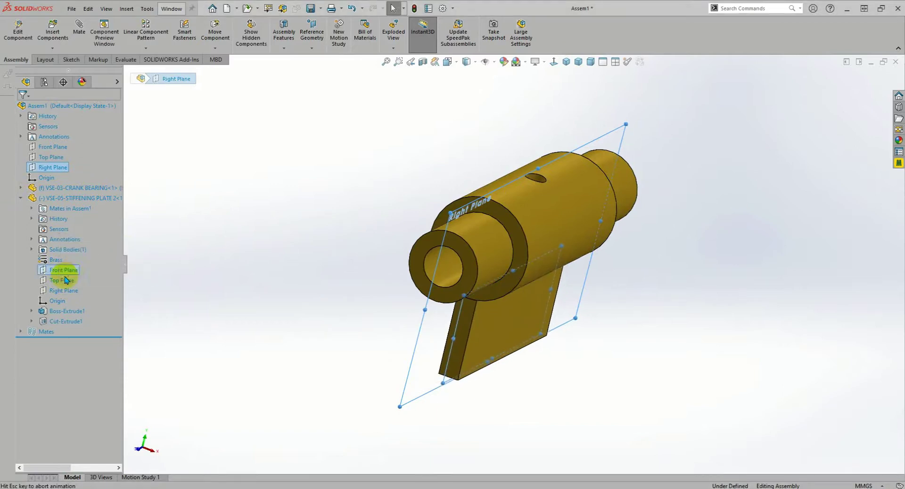
- Check that VSE-05-STIFFENING PLATE 2 can no longer move under the bearing
left_click(509, 329)
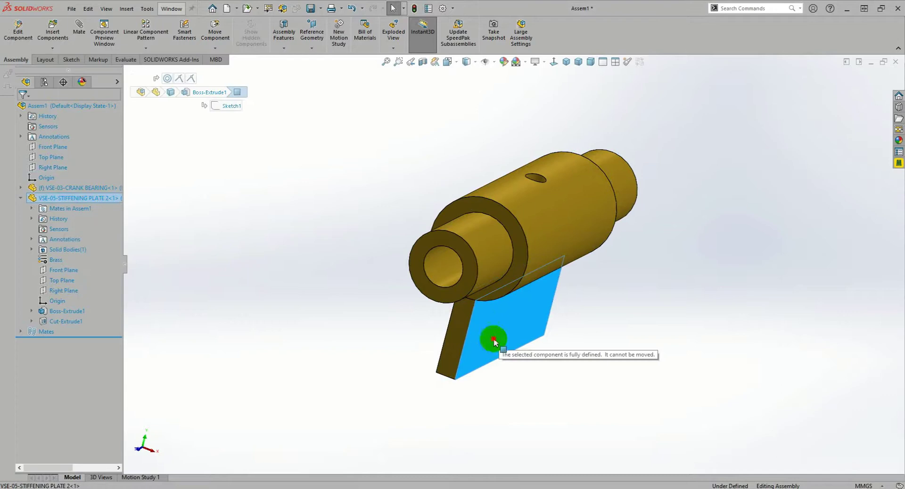
left_click(315, 288)
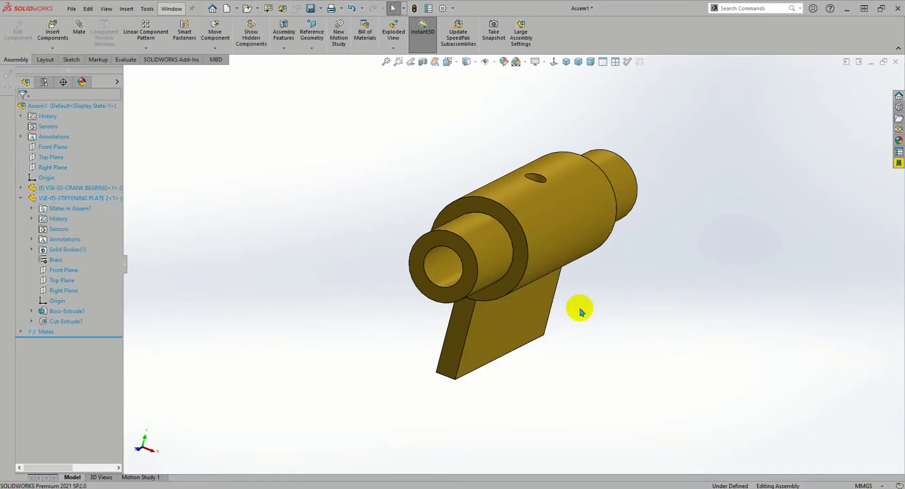
left_click(517, 314)
left_click(288, 278)
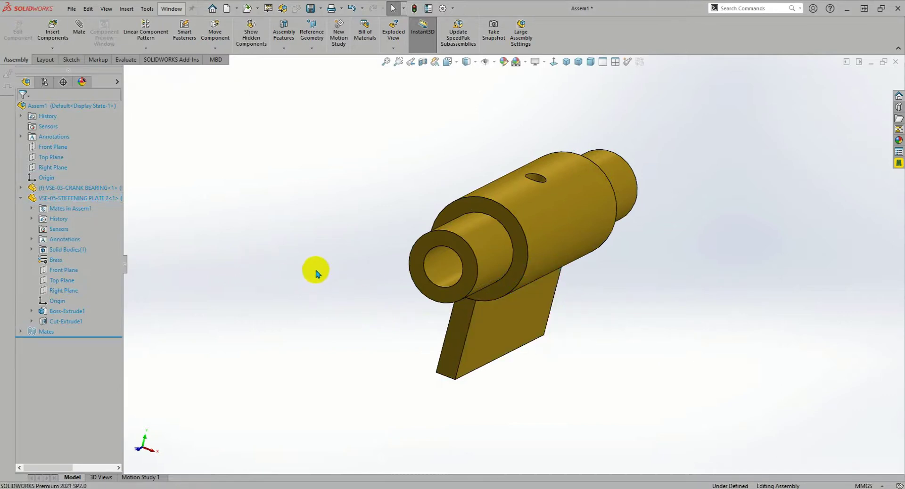
- Insert VSE-04-1-STIFFENING PLATE 1.SLDPRT as a new component in Assem1
key("z")
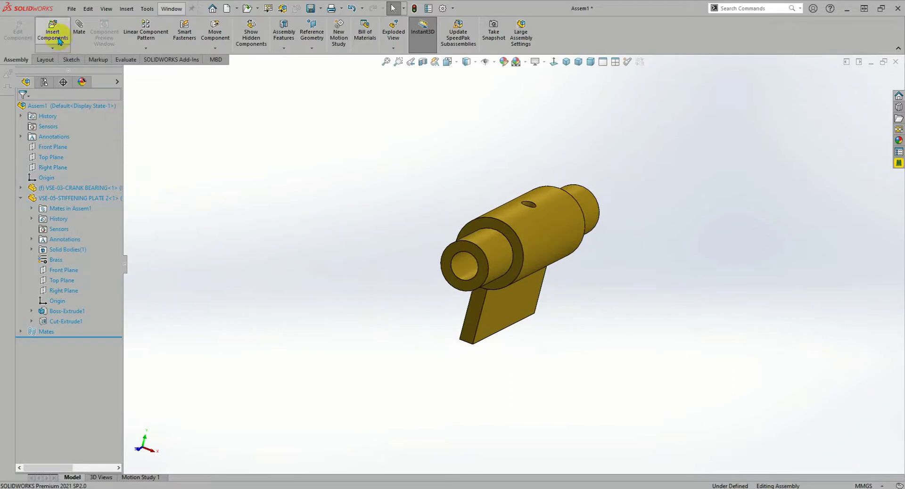
left_click(53, 33)
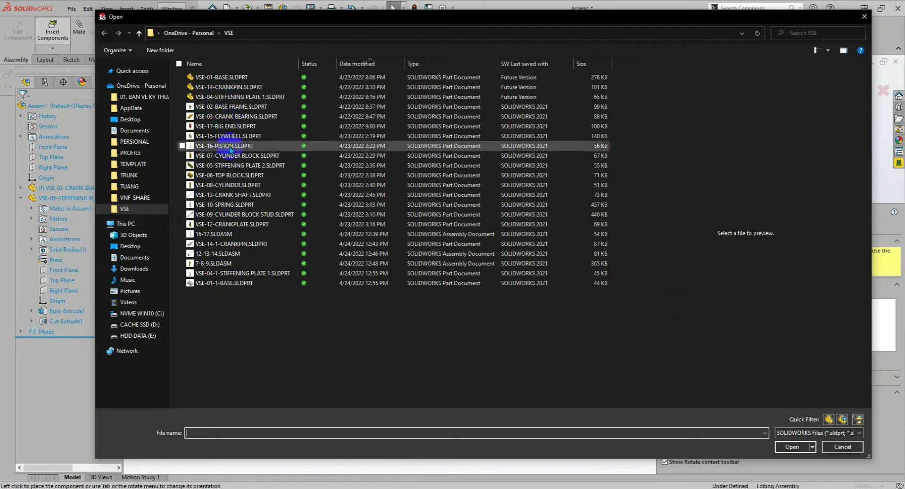
left_click(222, 273)
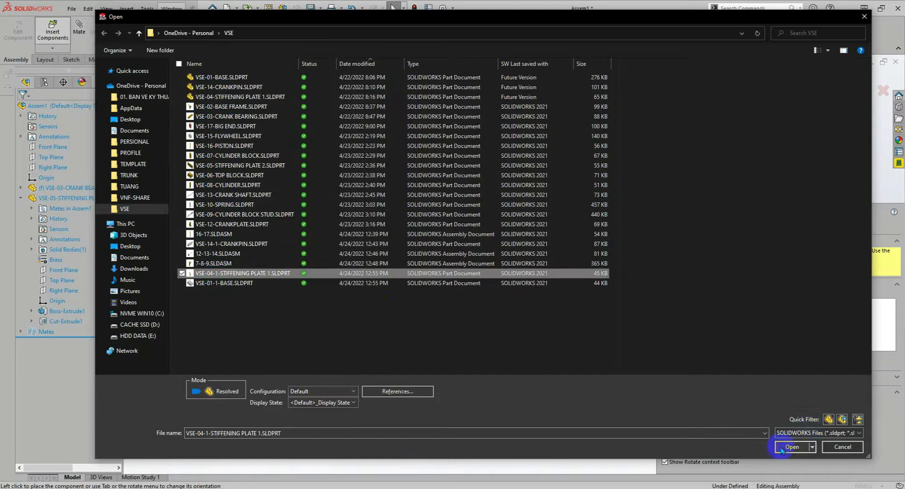
left_click(780, 450)
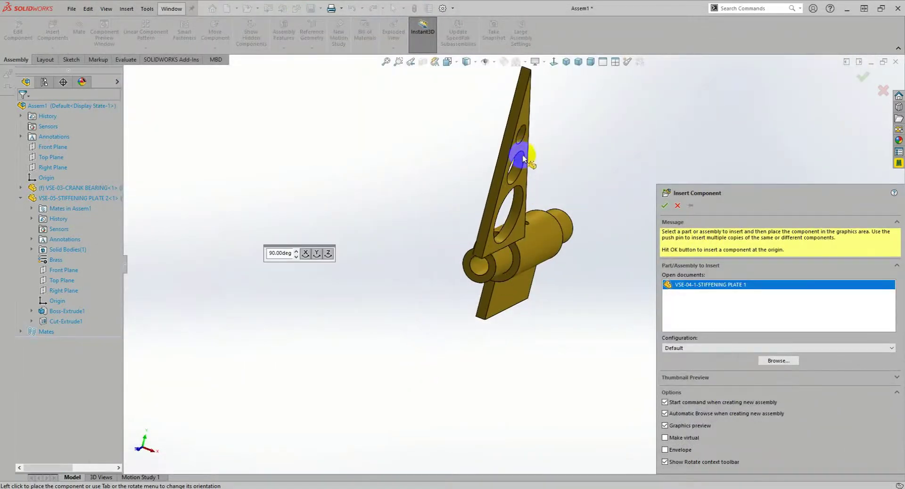
- Place the triangular plate and mate it concentric with the bearing's cylinder face
left_click(517, 107)
mouse_move(507, 220)
middle_mouse_down()
mouse_move(485, 205)
mouse_move(513, 317)
middle_mouse_up()
left_click(497, 210)
left_click(580, 366, "ctrl")
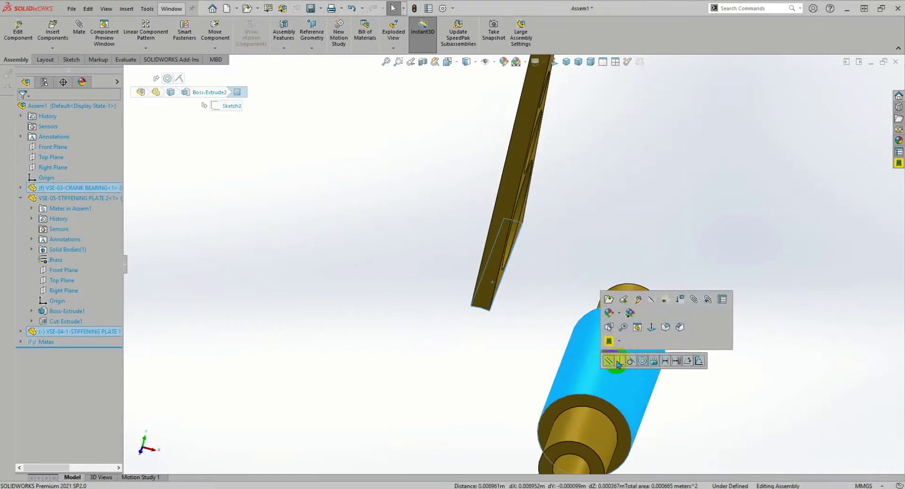
left_click(642, 361)
left_click(638, 363)
- Make the plate's narrow side face parallel to the bearing's ring end face
middle_click_drag(646, 323, 562, 277)
scroll(600, 340, "down", 3)
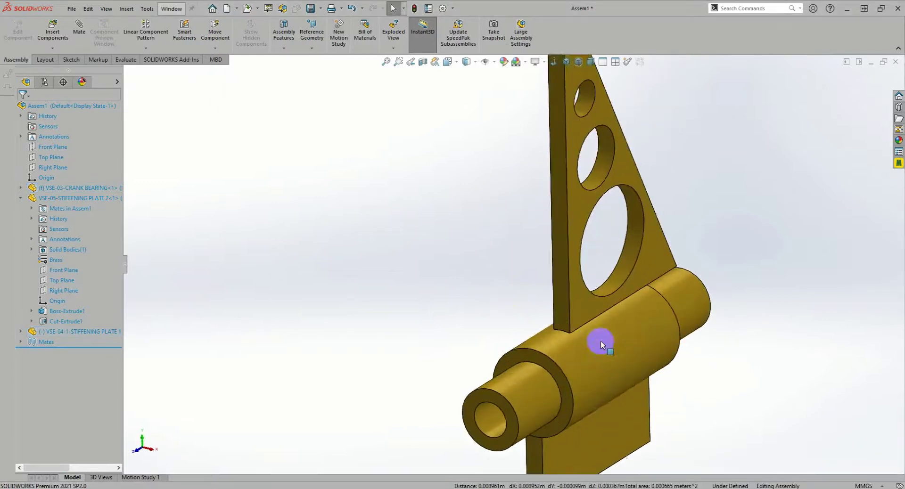
scroll(567, 322, "down", 3)
left_click(547, 299)
left_click(507, 359, "ctrl")
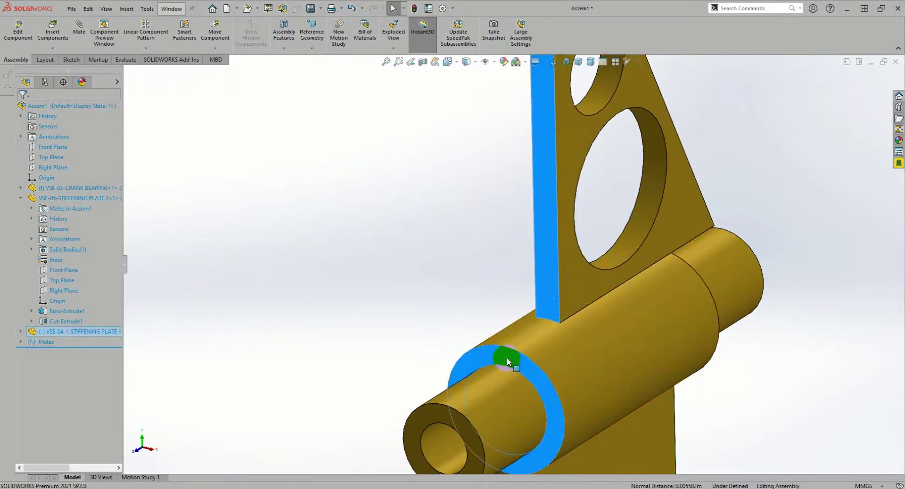
left_click(543, 352)
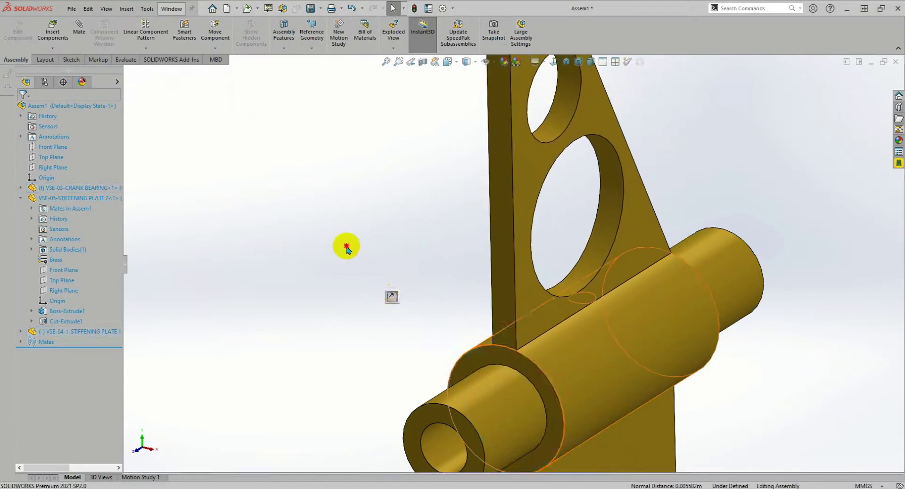
scroll(405, 288, "up", 4)
middle_click_drag(405, 288, 453, 279)
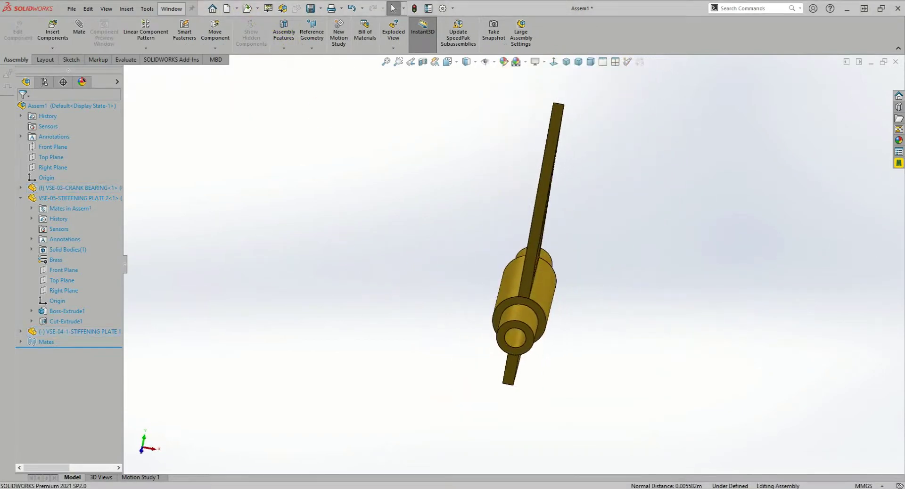
key("alt+Tab")
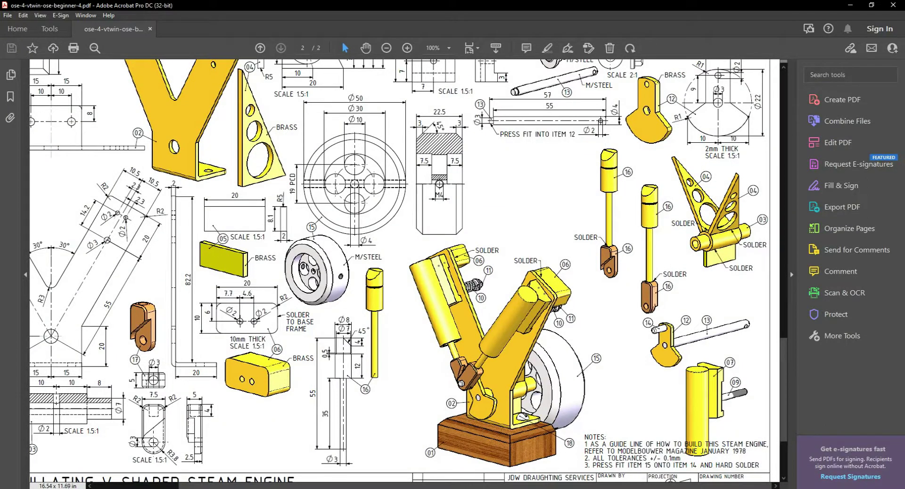
- Review page 1 of the engine general arrangement PDF at 66.7%
scroll(543, 221, "up", 1)
scroll(543, 220, "down", 2, "ctrl")
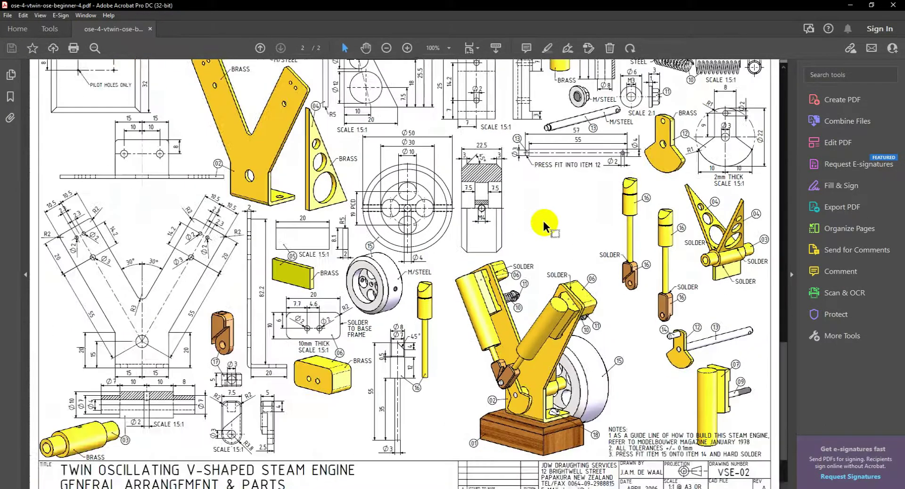
scroll(543, 220, "up", 2)
scroll(543, 220, "down", 1, "ctrl")
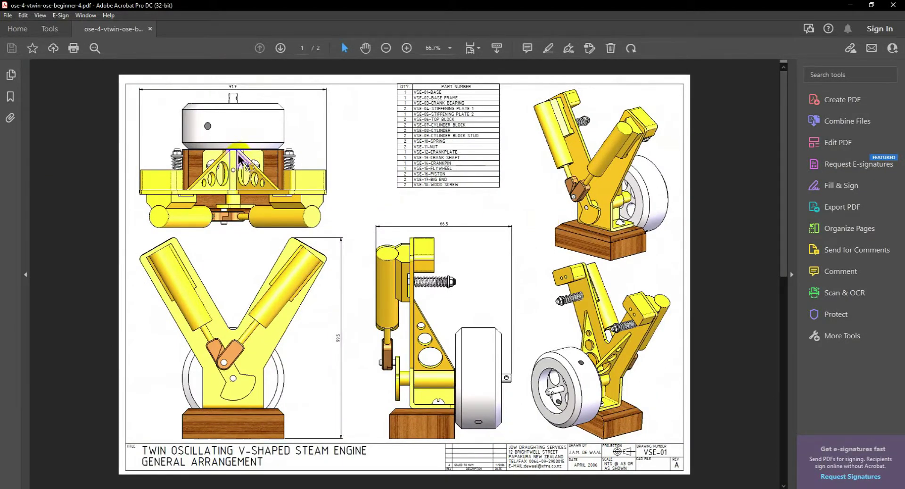
key("alt+Tab")
- Swing the triangular stiffening plate to an angle around the bearing shaft
mouse_move(500, 230)
middle_mouse_down()
mouse_move(485, 222)
mouse_move(517, 244)
middle_mouse_up()
mouse_move(512, 241)
left_mouse_down()
mouse_move(444, 228)
mouse_move(427, 250)
left_mouse_up()
mouse_move(427, 250)
middle_mouse_down()
mouse_move(383, 313)
mouse_move(424, 313)
mouse_move(545, 282)
middle_mouse_up()
- Mirror VSE-04-1-STIFFENING PLATE 1-1 about the Right Plane, creating MirrorComponent1
middle_click_drag(216, 230, 202, 224)
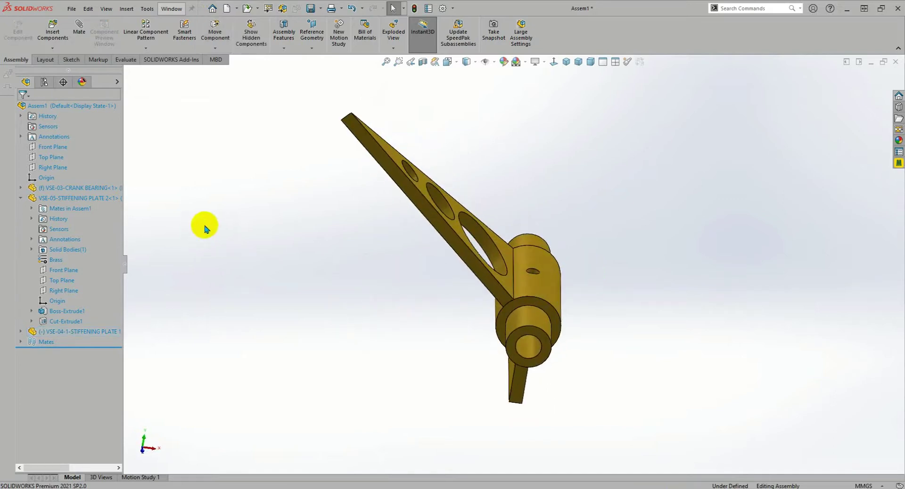
left_click(145, 49)
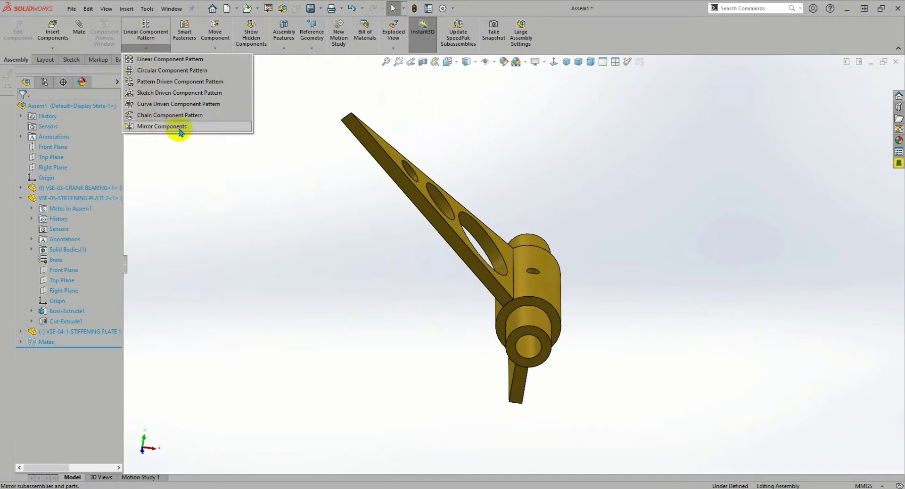
left_click(147, 47)
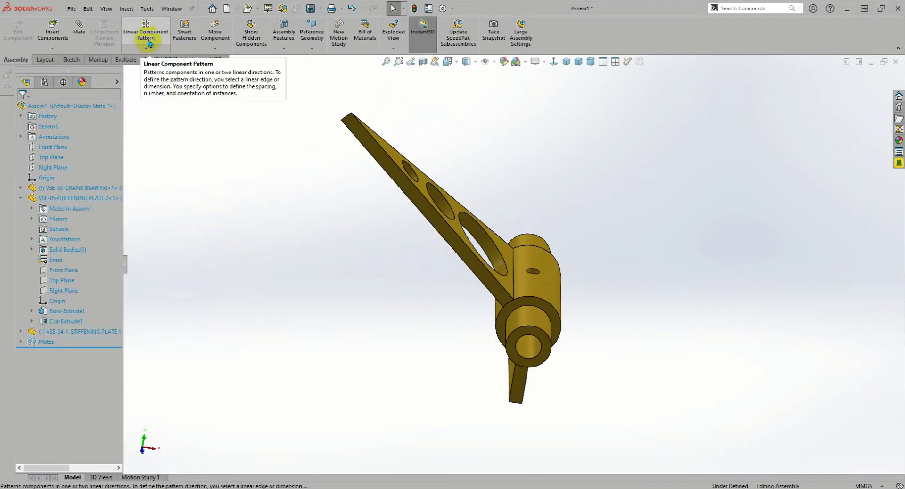
left_click(146, 48)
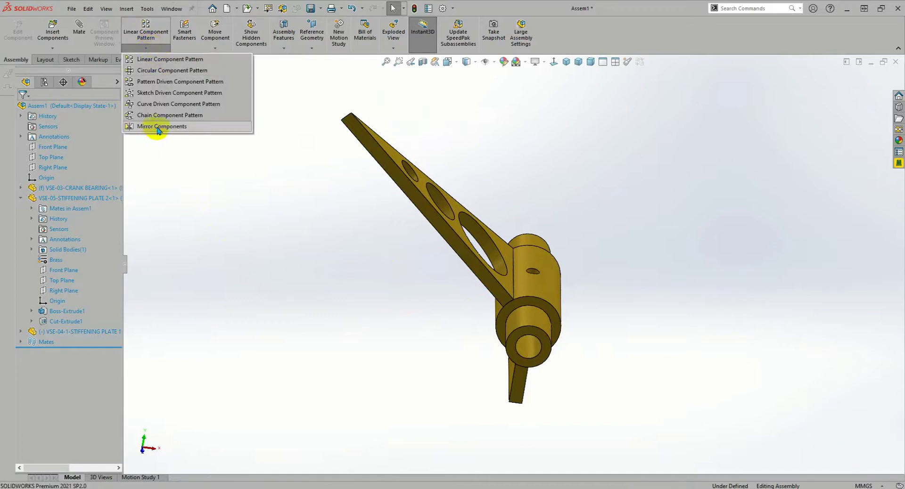
left_click(157, 126)
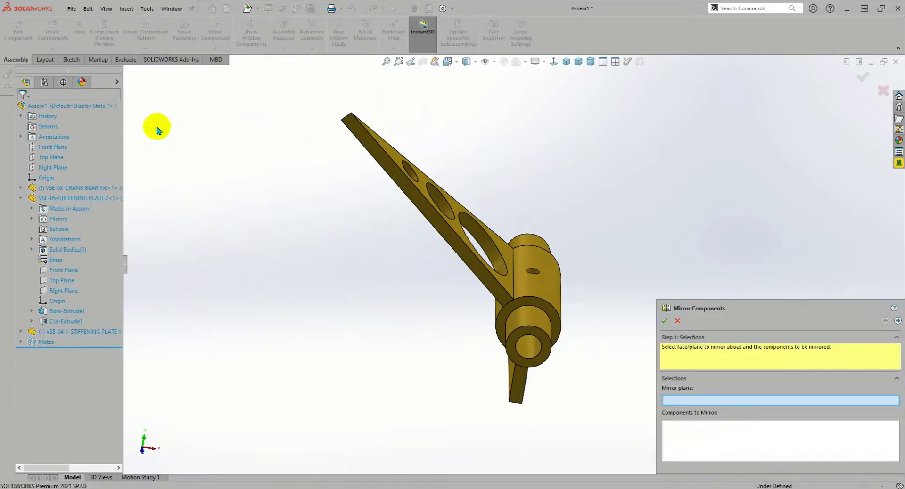
left_click(54, 168)
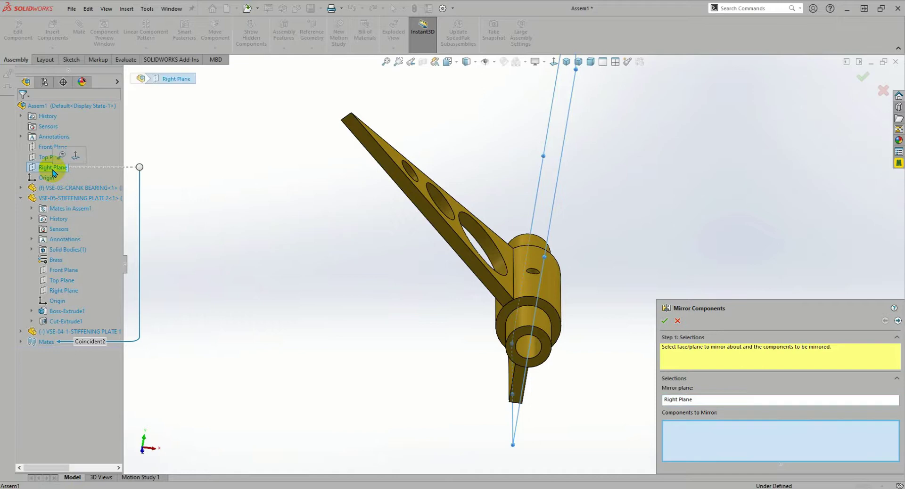
left_click(453, 226)
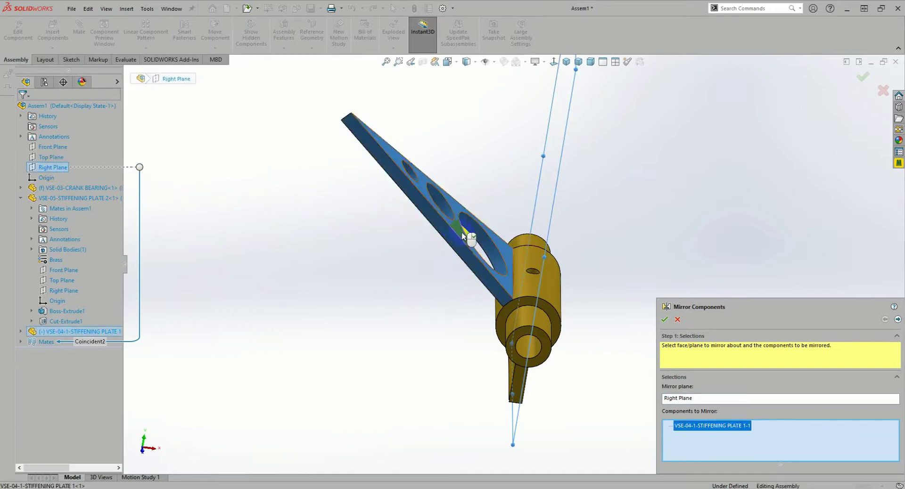
left_click(897, 320)
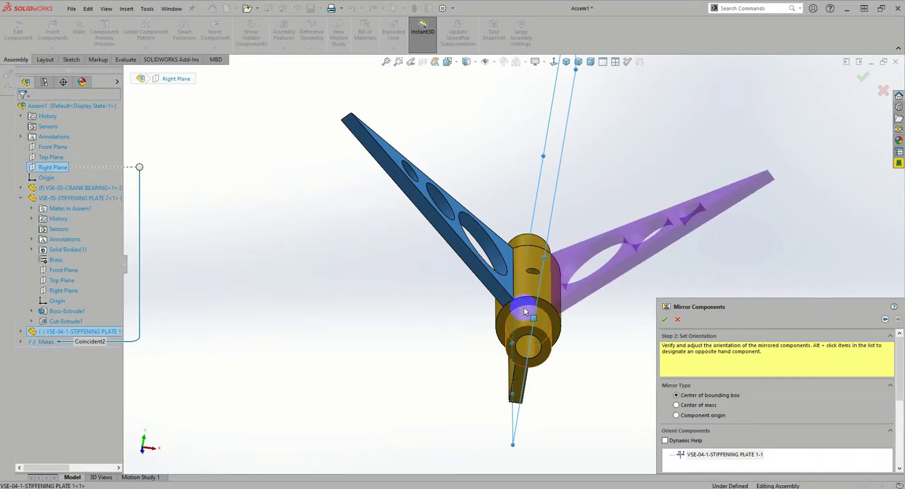
middle_click_drag(521, 307, 402, 232)
left_click(567, 276)
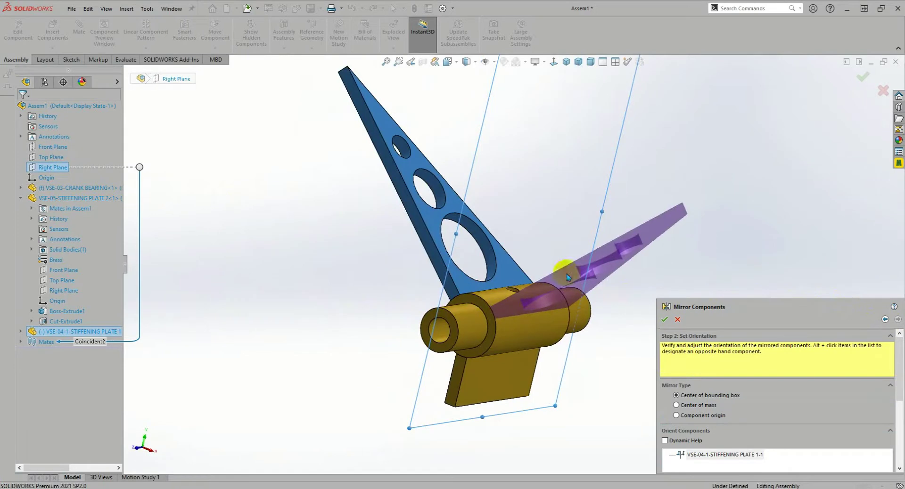
left_click(663, 320)
mouse_move(626, 344)
middle_mouse_down()
mouse_move(596, 267)
mouse_move(584, 345)
mouse_move(598, 372)
middle_mouse_up()
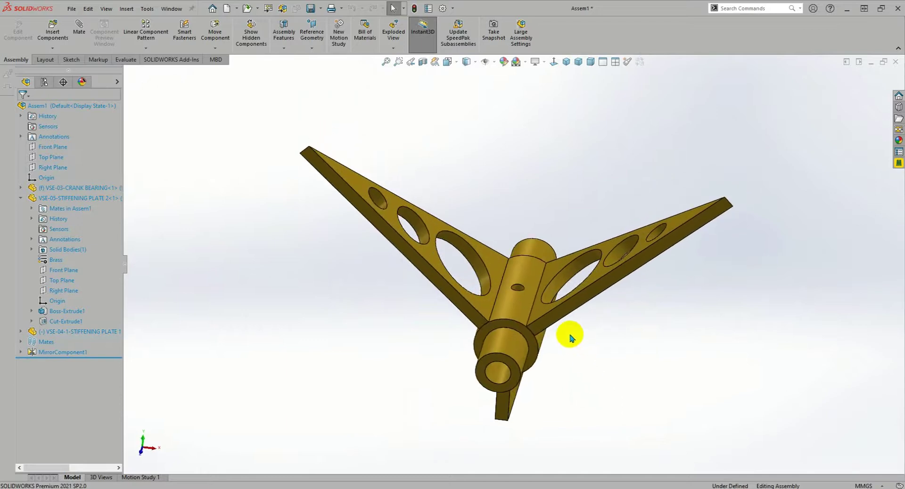
- Rotate both stiffening plates about the bearing hub and save the assembly as 3-4-5.SLDASM
mouse_move(555, 323)
left_mouse_down()
mouse_move(538, 307)
mouse_move(551, 325)
left_mouse_up()
left_click(611, 357)
mouse_move(607, 359)
middle_mouse_down()
mouse_move(656, 319)
mouse_move(567, 318)
mouse_move(535, 336)
middle_mouse_up()
scroll(532, 325, "down", 3)
mouse_move(529, 315)
left_mouse_down()
mouse_move(500, 287)
mouse_move(521, 323)
mouse_move(511, 296)
mouse_move(499, 296)
mouse_move(513, 313)
mouse_move(504, 307)
left_mouse_up()
left_click(603, 335)
type("3-4-5")
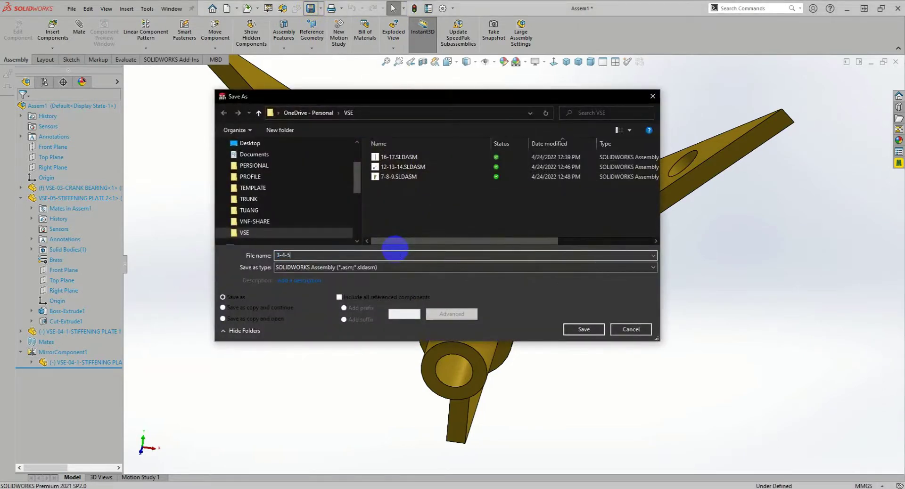
key("Return")
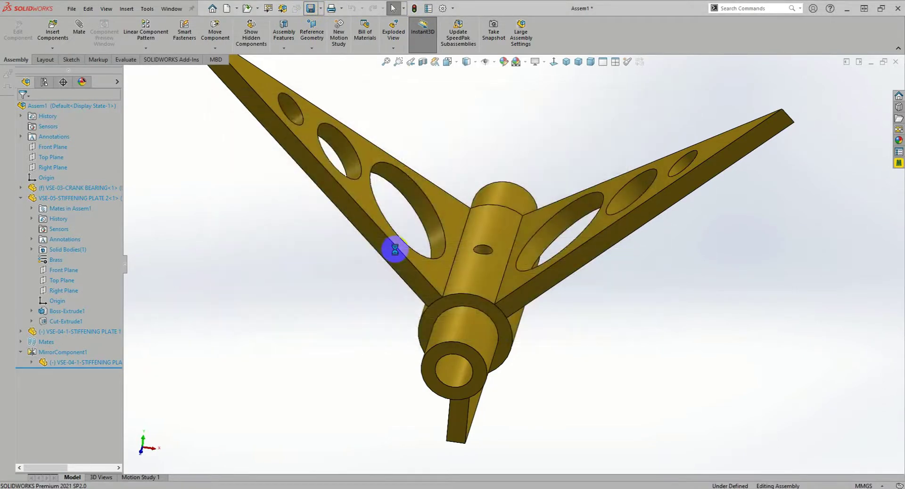
left_click(566, 61)
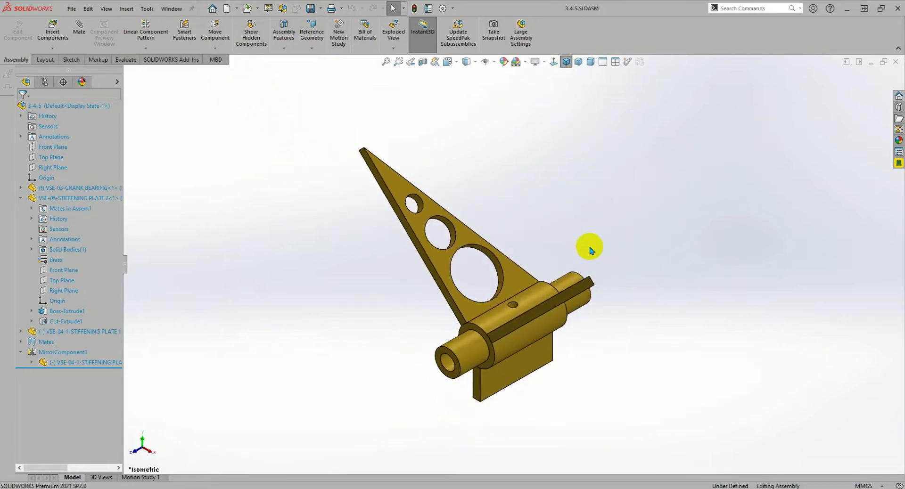
middle_click_drag(591, 240, 574, 261)
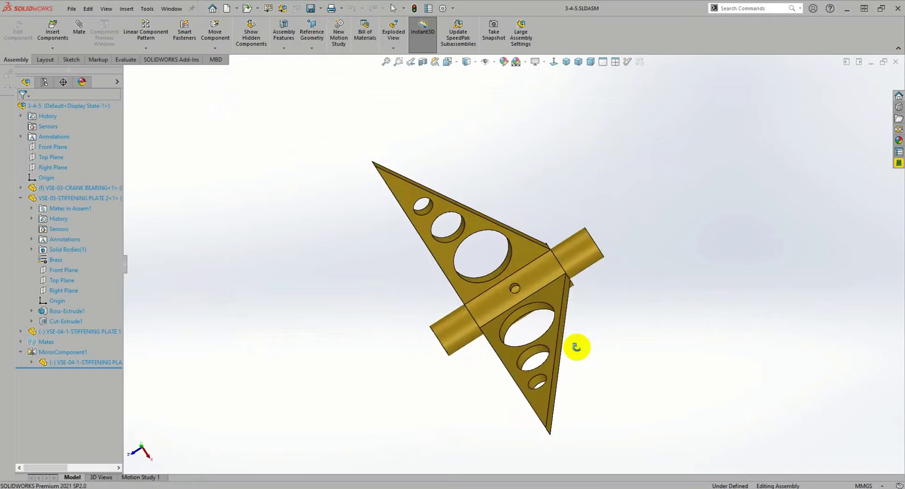
middle_click_drag(569, 214, 630, 190)
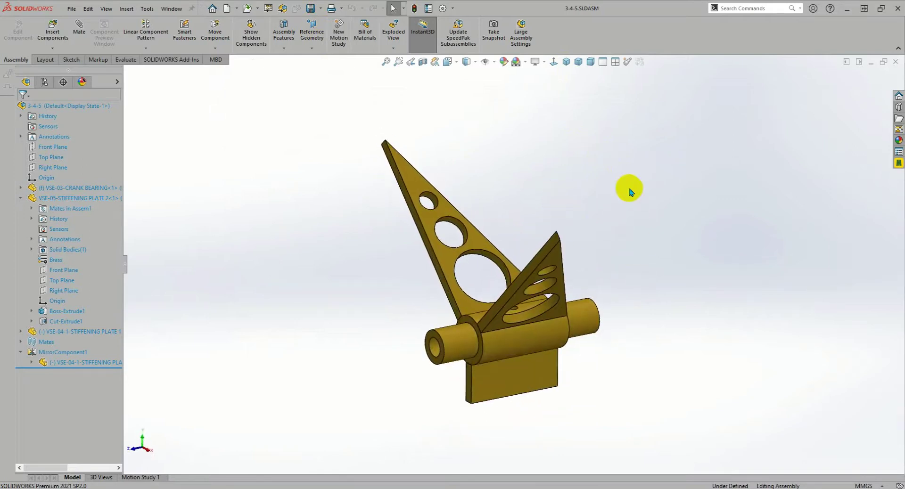
middle_click_drag(447, 290, 428, 281)
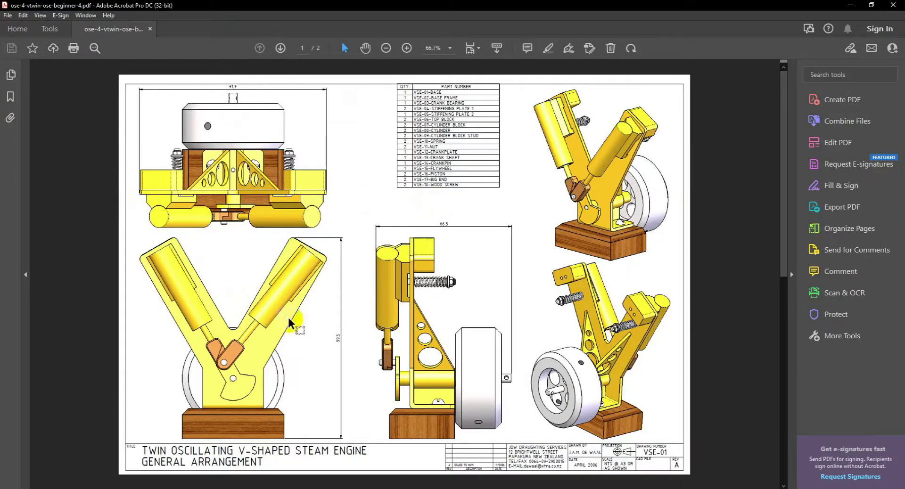
left_click(850, 4)
middle_click_drag(482, 176, 544, 211)
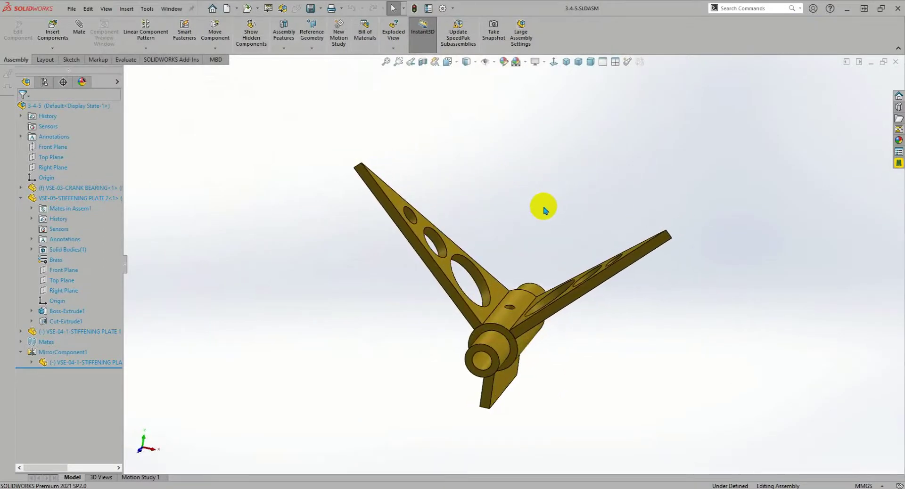
mouse_move(564, 197)
middle_mouse_down()
mouse_move(549, 198)
mouse_move(524, 235)
middle_mouse_up()
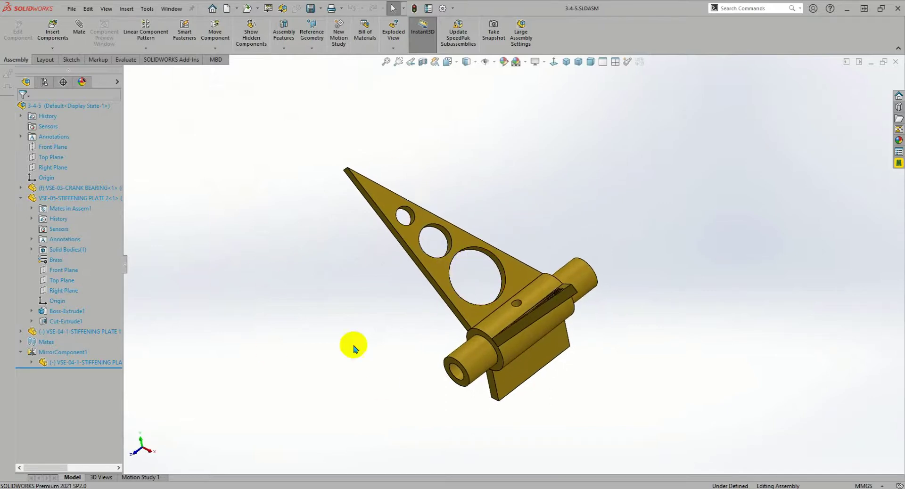